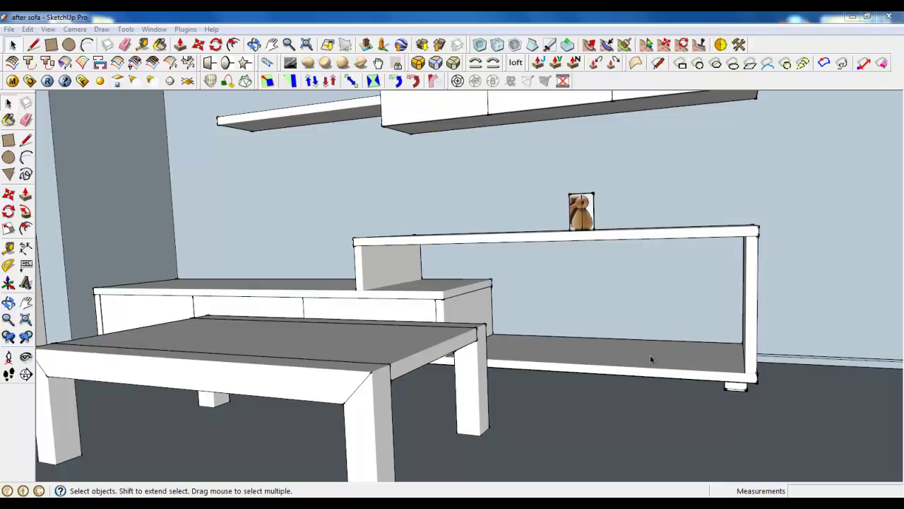
Open the small bird picture group standing on the TV unit's shelf for editing.
{"action": "left_click", "coordinate": [583, 212]}
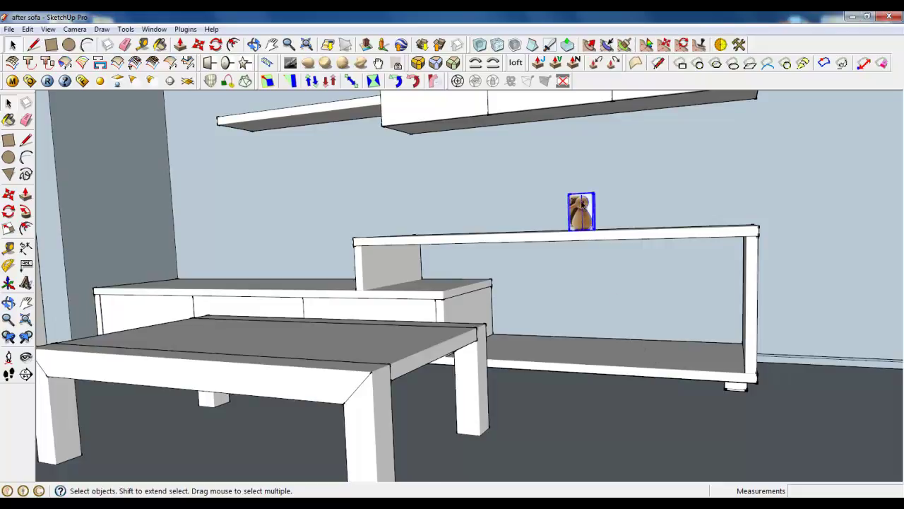
{"action": "scroll", "coordinate": [593, 209], "scroll_direction": "up", "scroll_amount": 5}
{"action": "scroll", "coordinate": [594, 208], "scroll_direction": "up", "scroll_amount": 3}
{"action": "middle_click_drag", "start_coordinate": [597, 224], "coordinate": [592, 341]}
{"action": "scroll", "coordinate": [504, 376], "scroll_direction": "down", "scroll_amount": 3}
{"action": "scroll", "coordinate": [558, 339], "scroll_direction": "up", "scroll_amount": 3}
{"action": "double_click", "coordinate": [553, 285]}
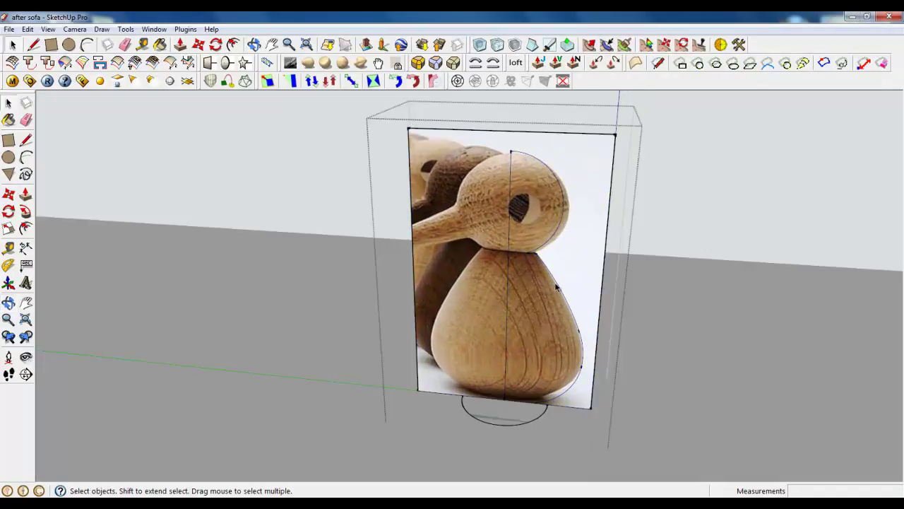
{"action": "scroll", "coordinate": [550, 285], "scroll_direction": "up", "scroll_amount": 1}
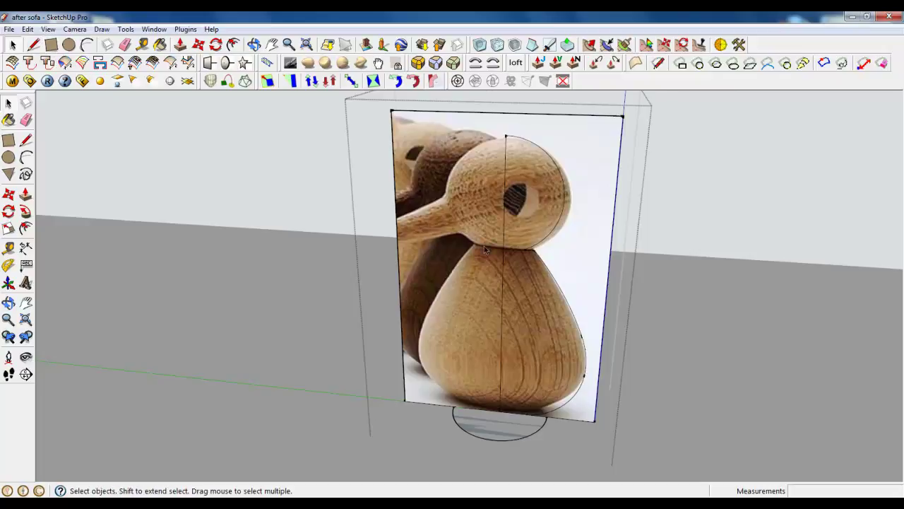
Erase the reference picture and its border edges around the bird's half profile, keeping the profile and the base circle.
{"action": "left_click", "coordinate": [522, 230]}
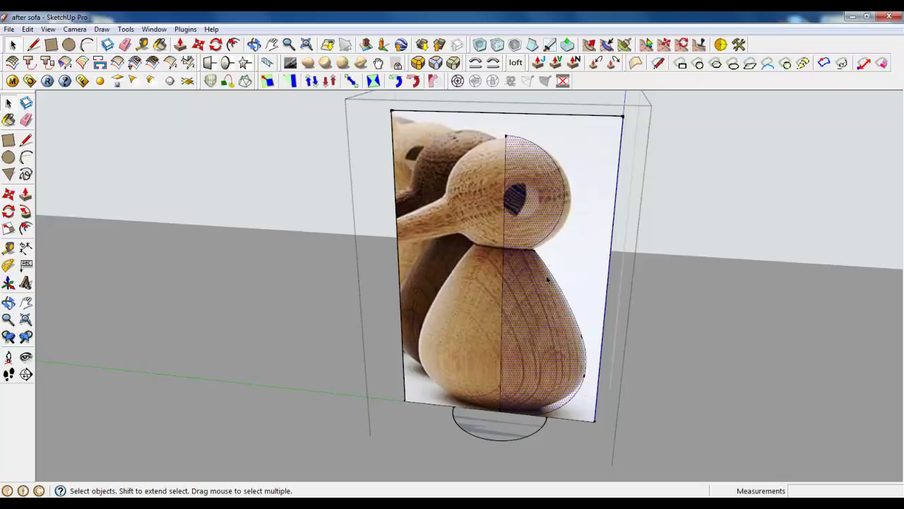
{"action": "middle_click_drag", "start_coordinate": [450, 152], "coordinate": [534, 369]}
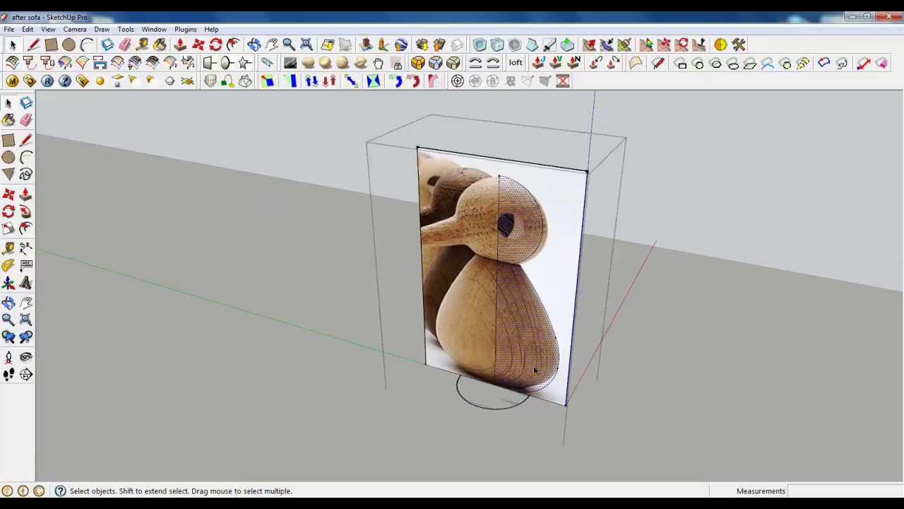
{"action": "left_click", "coordinate": [125, 45]}
{"action": "left_click_drag", "start_coordinate": [428, 185], "coordinate": [404, 201]}
{"action": "left_click_drag", "start_coordinate": [556, 168], "coordinate": [583, 179]}
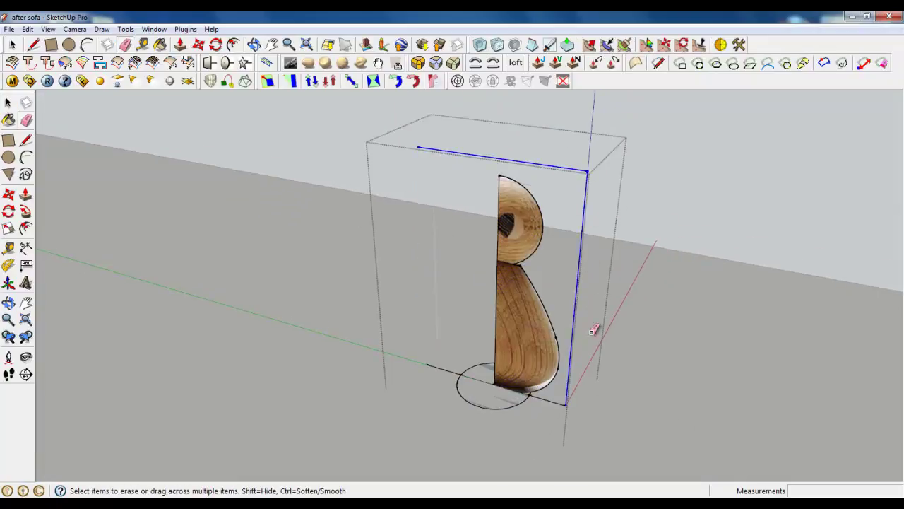
{"action": "left_click_drag", "start_coordinate": [593, 331], "coordinate": [557, 400]}
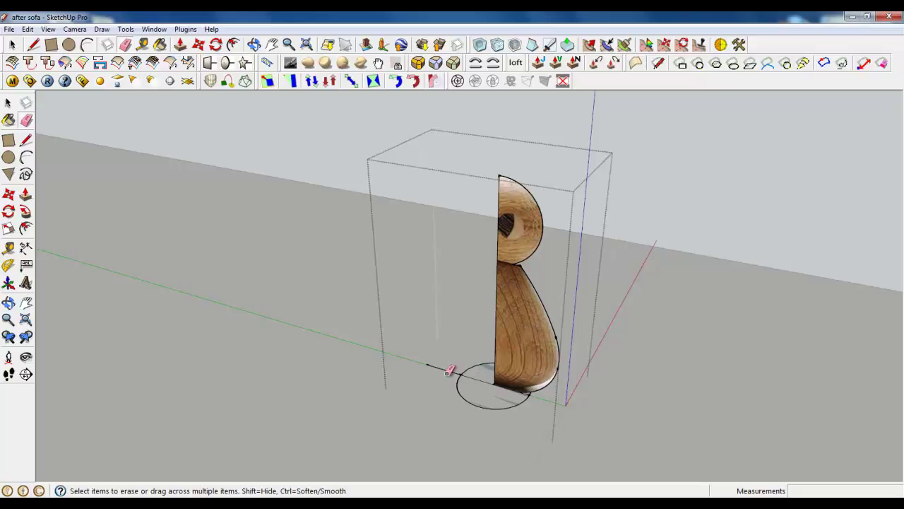
{"action": "left_click_drag", "start_coordinate": [448, 372], "coordinate": [475, 378]}
Revolve the bird's half profile around the base circle with Follow Me to form the solid head and body.
{"action": "scroll", "coordinate": [479, 375], "scroll_direction": "up", "scroll_amount": 4}
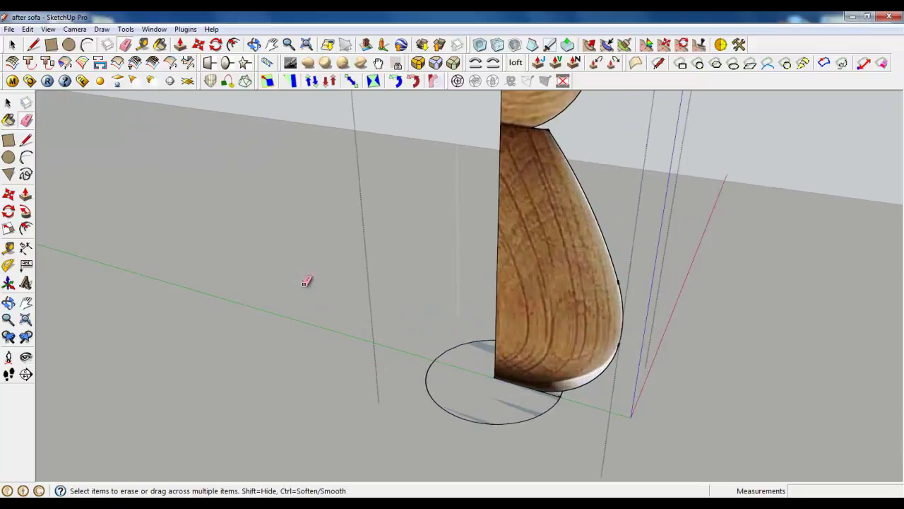
{"action": "key", "text": "space"}
{"action": "scroll", "coordinate": [355, 379], "scroll_direction": "down", "scroll_amount": 3}
{"action": "left_click", "coordinate": [410, 399]}
{"action": "scroll", "coordinate": [410, 399], "scroll_direction": "up", "scroll_amount": 3}
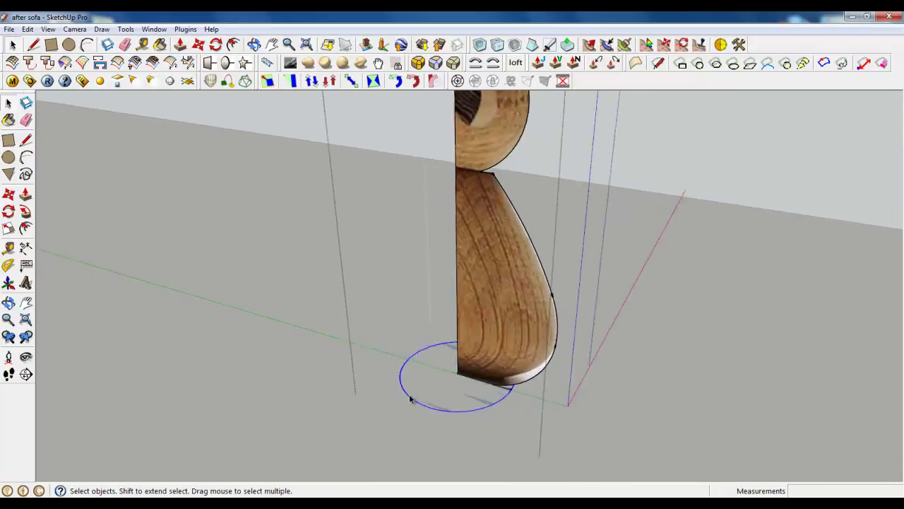
{"action": "left_click", "coordinate": [25, 210]}
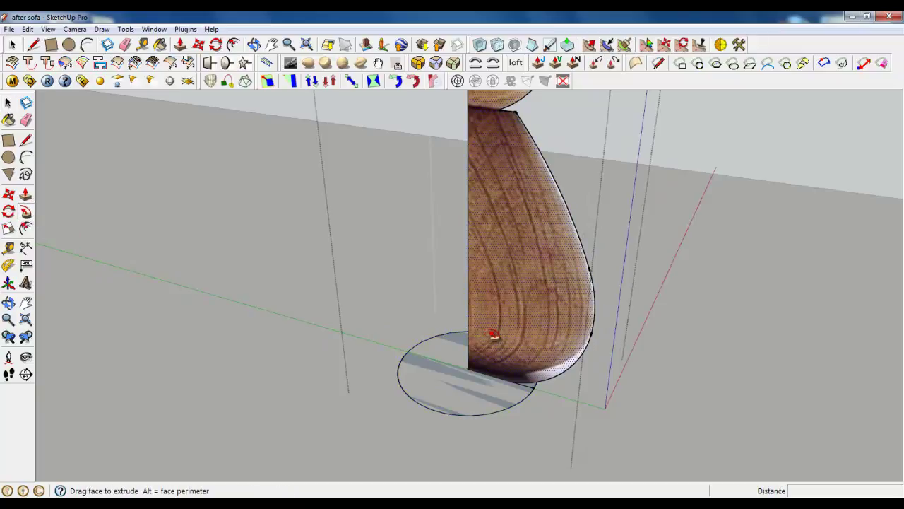
{"action": "left_click", "coordinate": [559, 259]}
{"action": "middle_click_drag", "start_coordinate": [559, 259], "coordinate": [578, 246]}
{"action": "scroll", "coordinate": [577, 245], "scroll_direction": "down", "scroll_amount": 3}
{"action": "middle_click_drag", "start_coordinate": [478, 309], "coordinate": [526, 318]}
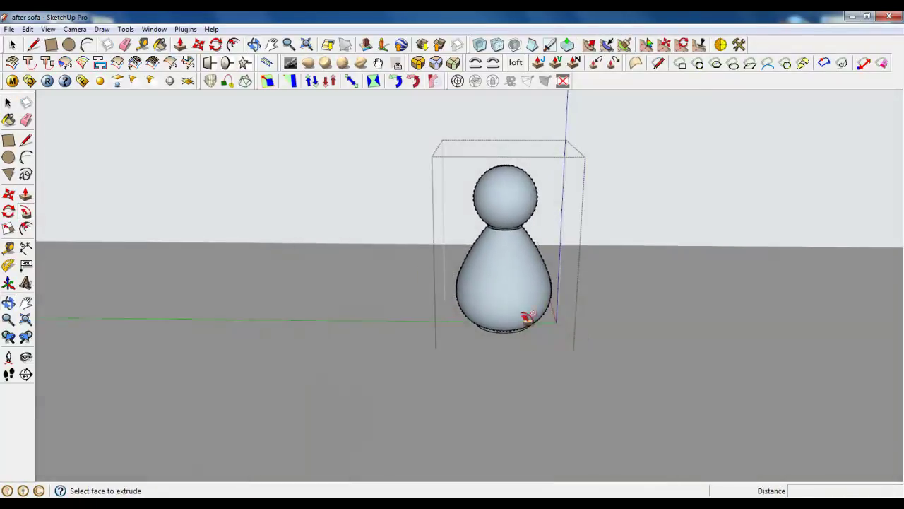
Draw a square of about 47 mm on the ground beside the figure and pull it up about 97 mm into a box.
{"action": "left_click", "coordinate": [51, 44]}
{"action": "scroll", "coordinate": [403, 307], "scroll_direction": "up", "scroll_amount": 3}
{"action": "left_click", "coordinate": [394, 294]}
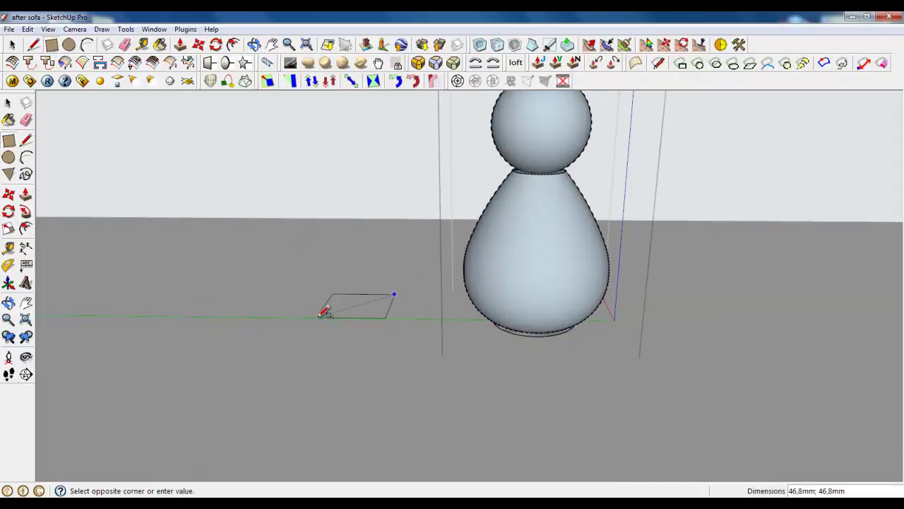
{"action": "left_click", "coordinate": [316, 317]}
{"action": "left_click", "coordinate": [180, 44]}
{"action": "left_click", "coordinate": [355, 299]}
{"action": "left_click", "coordinate": [349, 167]}
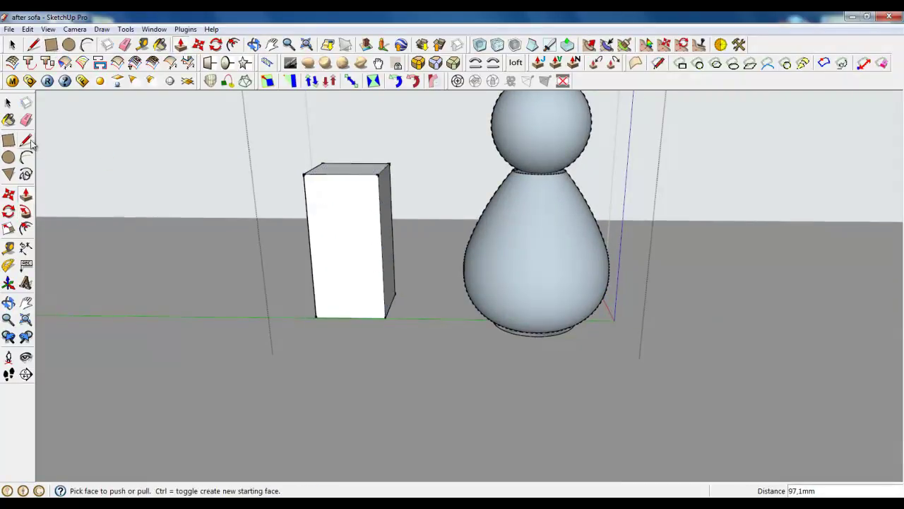
Draw a small circle on the box's front face, extrude it into a cylinder and delete the box.
{"action": "left_click", "coordinate": [9, 157]}
{"action": "left_click", "coordinate": [346, 248]}
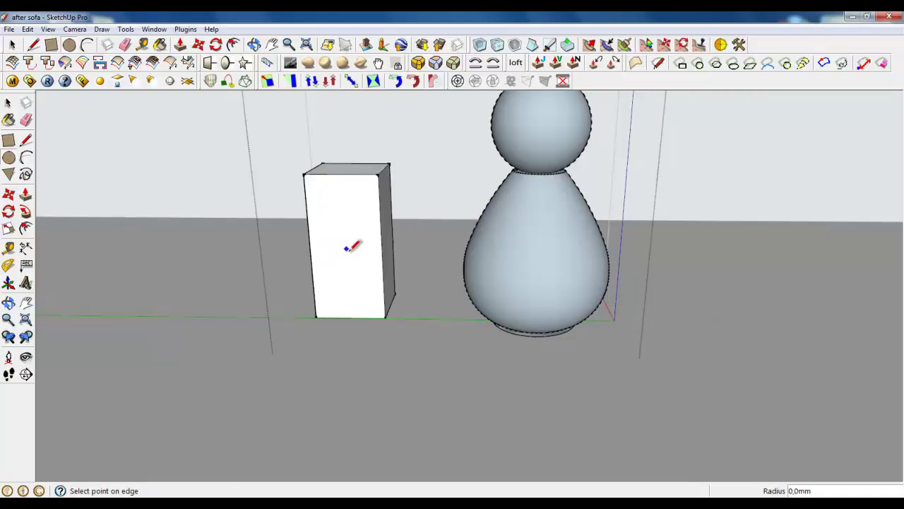
{"action": "left_click", "coordinate": [356, 259]}
{"action": "left_click", "coordinate": [180, 45]}
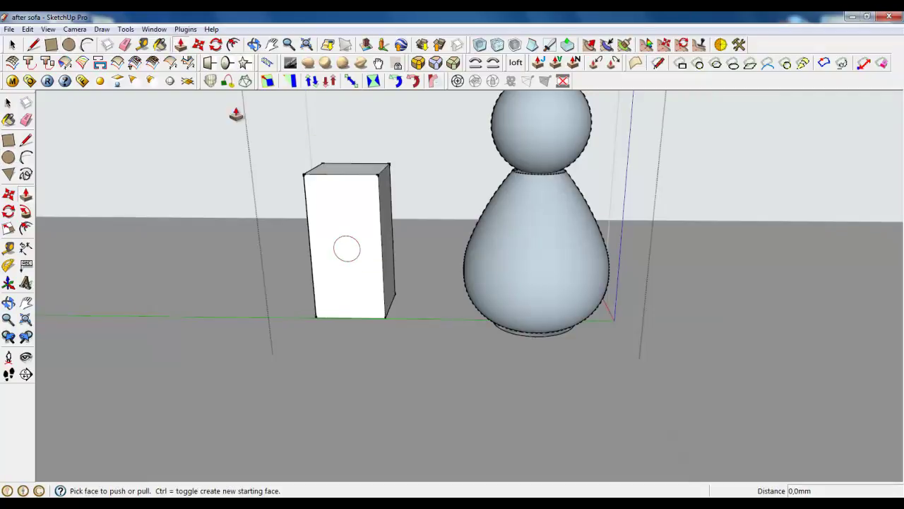
{"action": "left_click", "coordinate": [346, 247]}
{"action": "middle_click_drag", "start_coordinate": [350, 250], "coordinate": [531, 259]}
{"action": "left_click", "coordinate": [16, 44]}
{"action": "scroll", "coordinate": [325, 254], "scroll_direction": "down", "scroll_amount": 2}
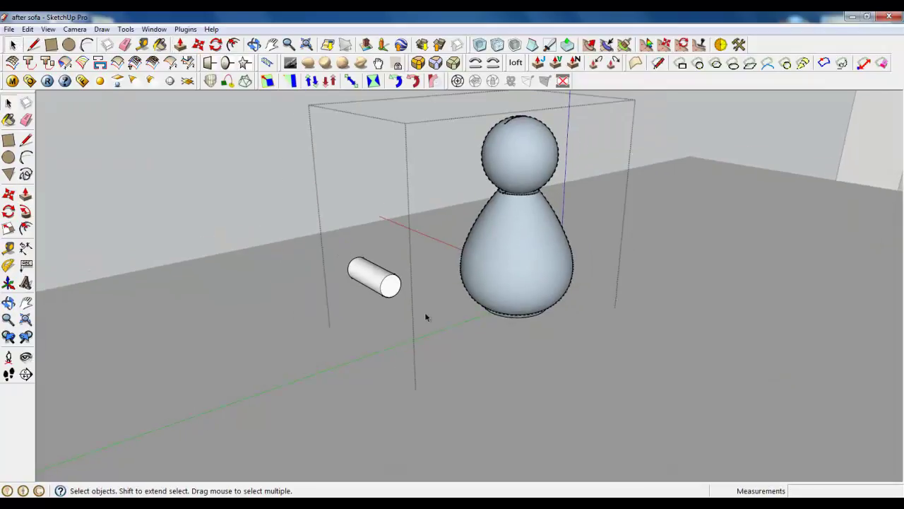
Scale the cylinder along its axis to make it longer than the figure's head is wide.
{"action": "scroll", "coordinate": [325, 254], "scroll_direction": "up", "scroll_amount": 4}
{"action": "left_click", "coordinate": [390, 278]}
{"action": "left_click", "coordinate": [9, 228]}
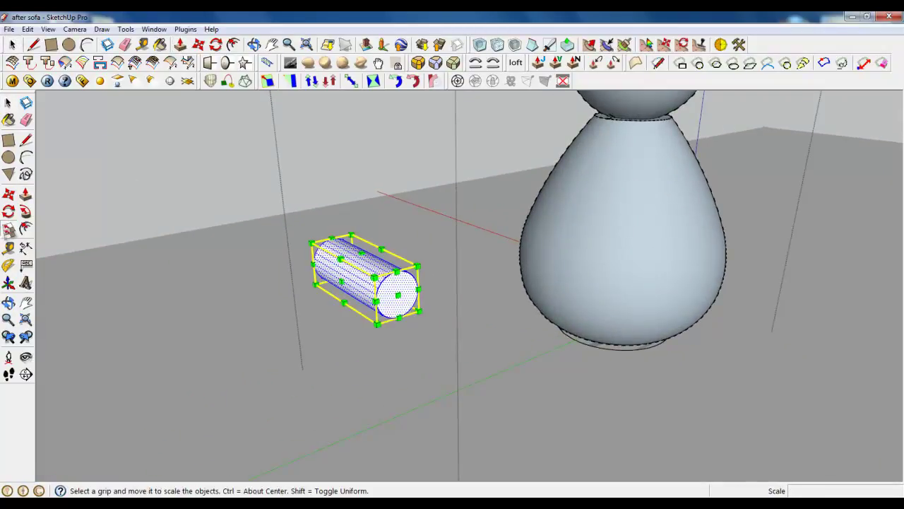
{"action": "left_click_drag", "start_coordinate": [397, 294], "coordinate": [536, 369]}
{"action": "scroll", "coordinate": [516, 349], "scroll_direction": "down", "scroll_amount": 2}
{"action": "middle_click_drag", "start_coordinate": [515, 347], "coordinate": [228, 327]}
{"action": "scroll", "coordinate": [353, 347], "scroll_direction": "down", "scroll_amount": 3}
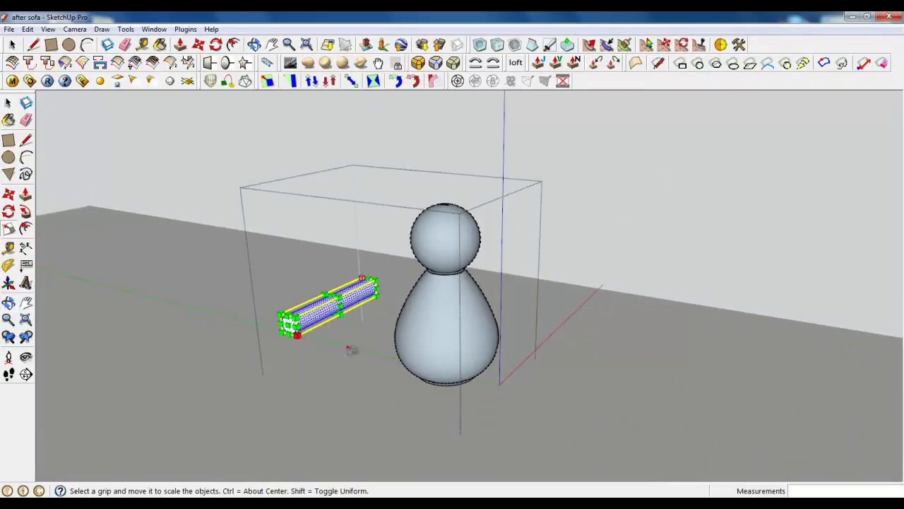
Make the stretched cylinder a group.
{"action": "scroll", "coordinate": [314, 358], "scroll_direction": "up", "scroll_amount": 1}
{"action": "scroll", "coordinate": [322, 307], "scroll_direction": "up", "scroll_amount": 3}
{"action": "left_click", "coordinate": [199, 44]}
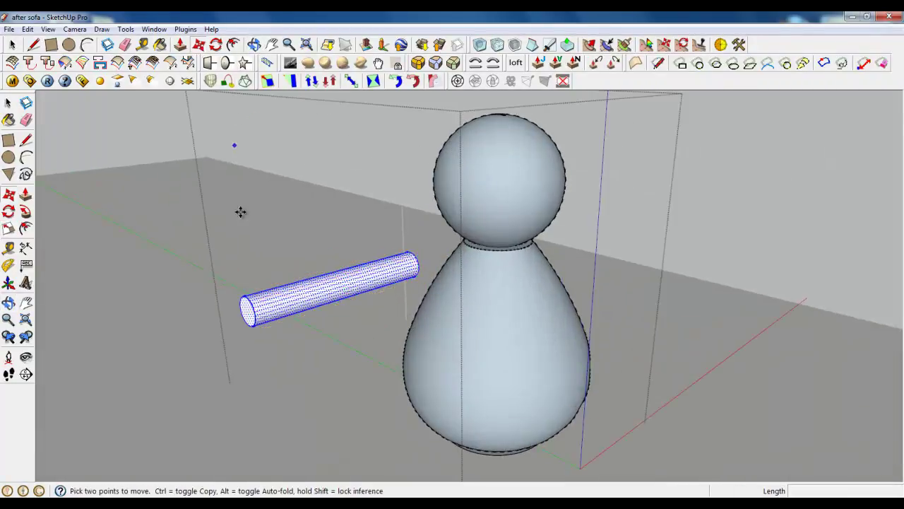
{"action": "right_click", "coordinate": [250, 305]}
{"action": "left_click", "coordinate": [286, 122]}
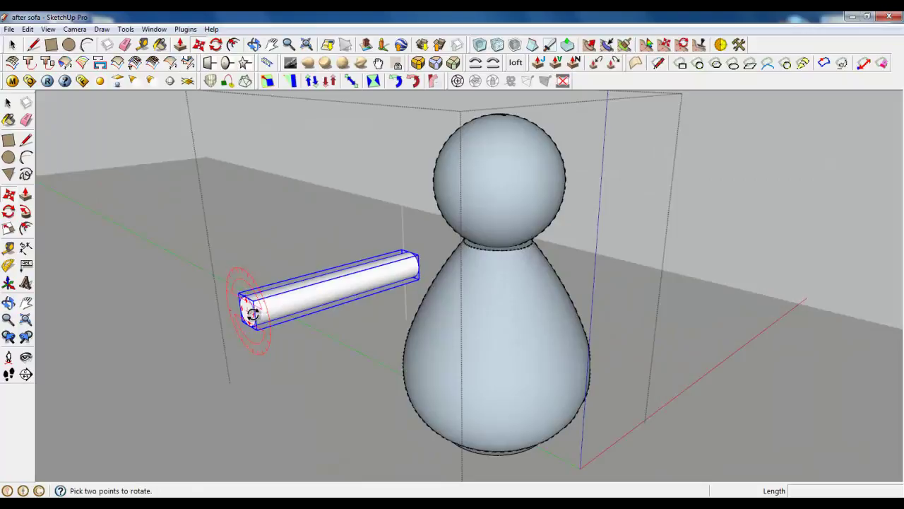
{"action": "left_click", "coordinate": [339, 297]}
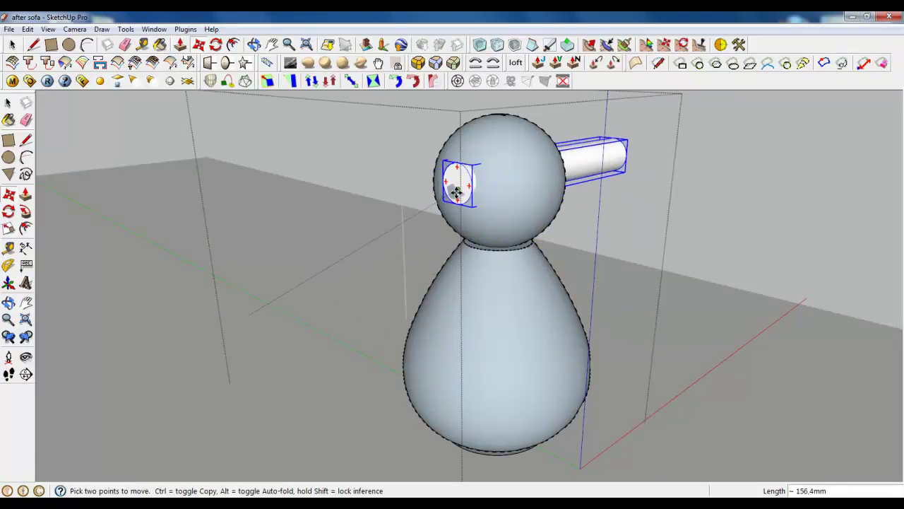
{"action": "left_click", "coordinate": [457, 192]}
{"action": "key", "text": "ctrl+z"}
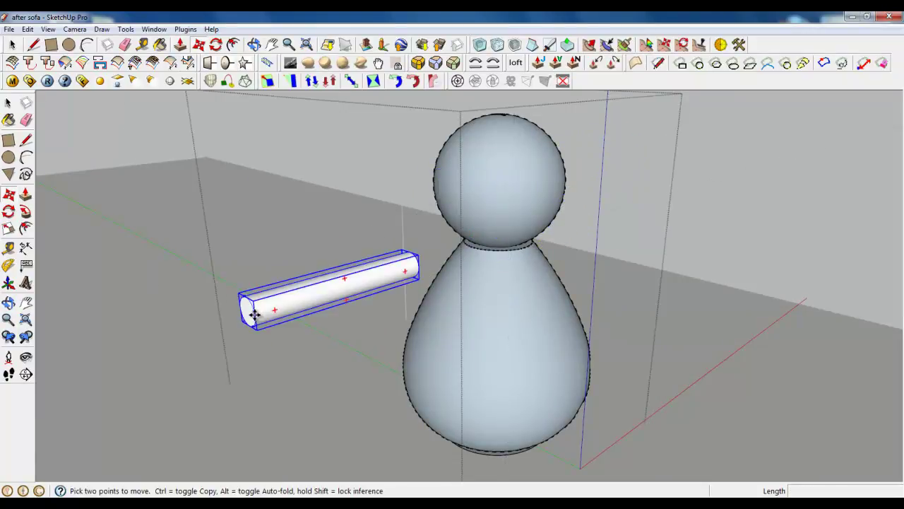
Move the cylinder group from its end face over to the figure and raise it to the level of the head.
{"action": "scroll", "coordinate": [254, 314], "scroll_direction": "up", "scroll_amount": 3}
{"action": "left_click", "coordinate": [248, 313]}
{"action": "scroll", "coordinate": [247, 336], "scroll_direction": "down", "scroll_amount": 4}
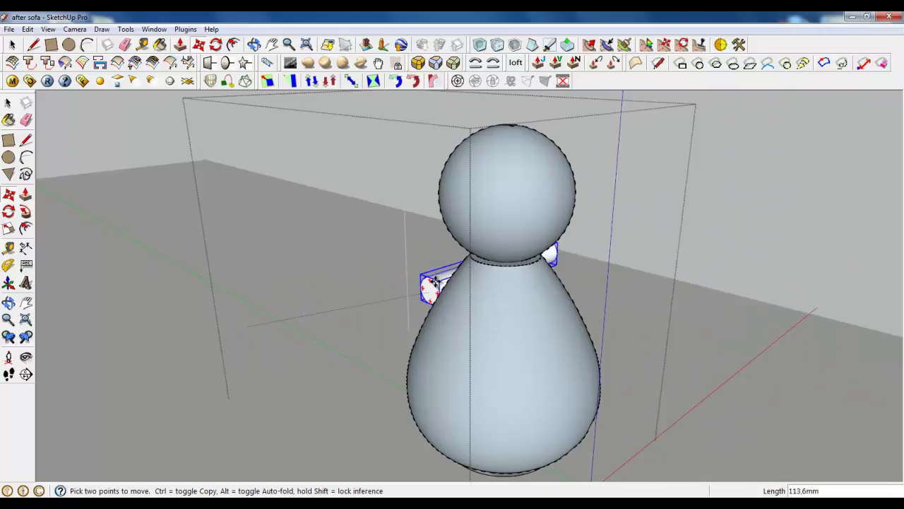
{"action": "left_click", "coordinate": [475, 302]}
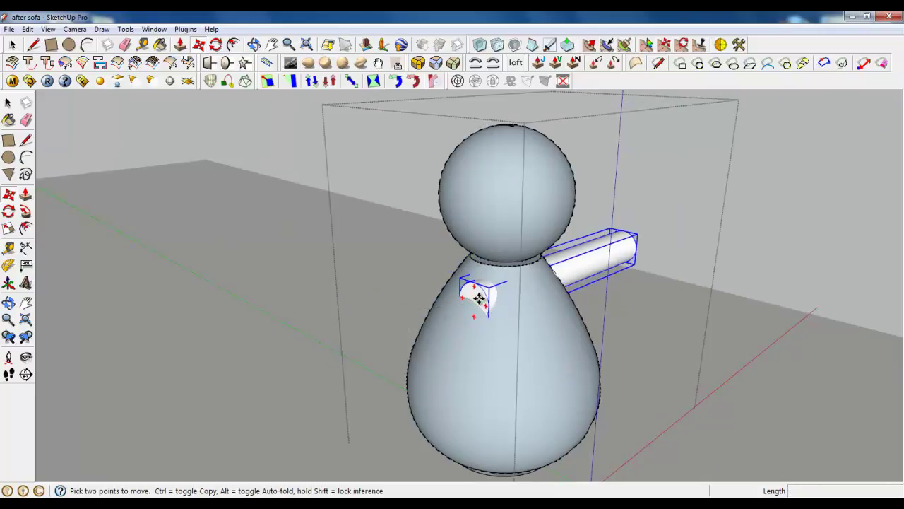
{"action": "left_click", "coordinate": [479, 298]}
{"action": "left_click", "coordinate": [478, 190]}
Slide the cylinder along its axis so that it sticks out of both sides of the head.
{"action": "scroll", "coordinate": [477, 190], "scroll_direction": "up", "scroll_amount": 3}
{"action": "middle_click_drag", "start_coordinate": [545, 172], "coordinate": [485, 244]}
{"action": "scroll", "coordinate": [533, 244], "scroll_direction": "down", "scroll_amount": 5}
{"action": "left_click", "coordinate": [687, 232]}
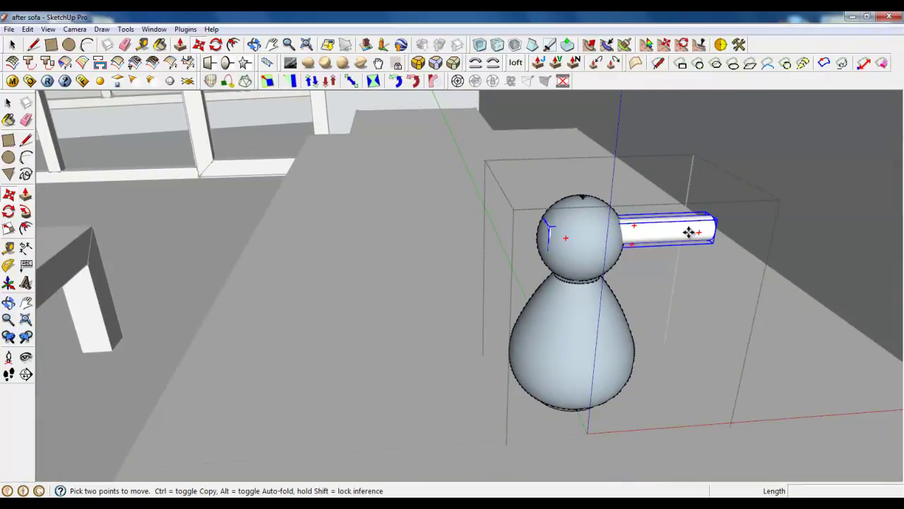
{"action": "left_click", "coordinate": [637, 234]}
{"action": "scroll", "coordinate": [596, 230], "scroll_direction": "up", "scroll_amount": 3}
Shift the cylinder sideways and slightly down to align it with the middle of the head.
{"action": "middle_click_drag", "start_coordinate": [596, 230], "coordinate": [639, 205]}
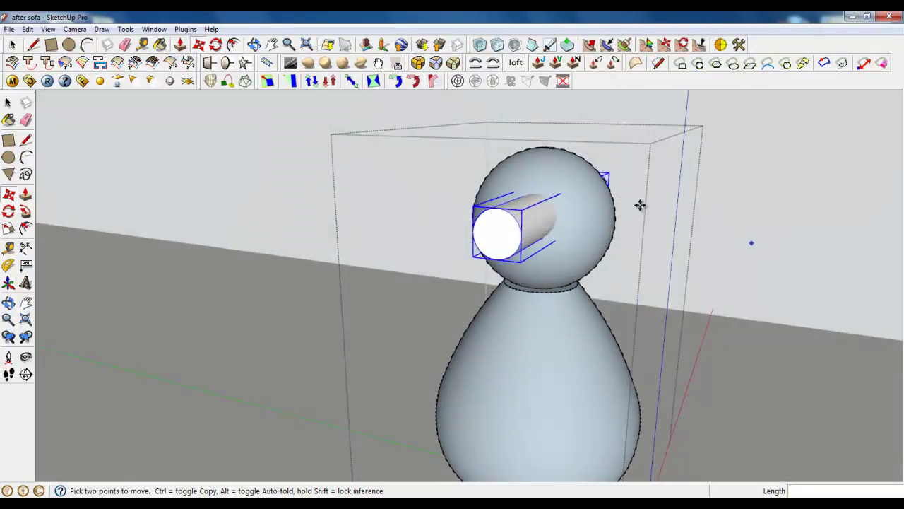
{"action": "scroll", "coordinate": [522, 173], "scroll_direction": "up", "scroll_amount": 2}
{"action": "middle_click_drag", "start_coordinate": [565, 204], "coordinate": [597, 211]}
{"action": "left_click", "coordinate": [570, 251]}
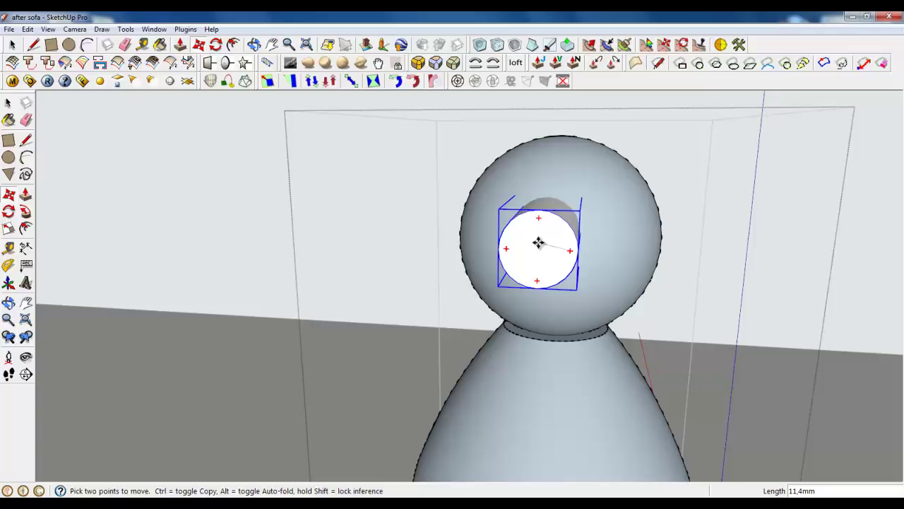
{"action": "left_click", "coordinate": [609, 259]}
{"action": "middle_click_drag", "start_coordinate": [610, 259], "coordinate": [658, 286]}
{"action": "left_click", "coordinate": [426, 245]}
{"action": "left_click", "coordinate": [428, 261]}
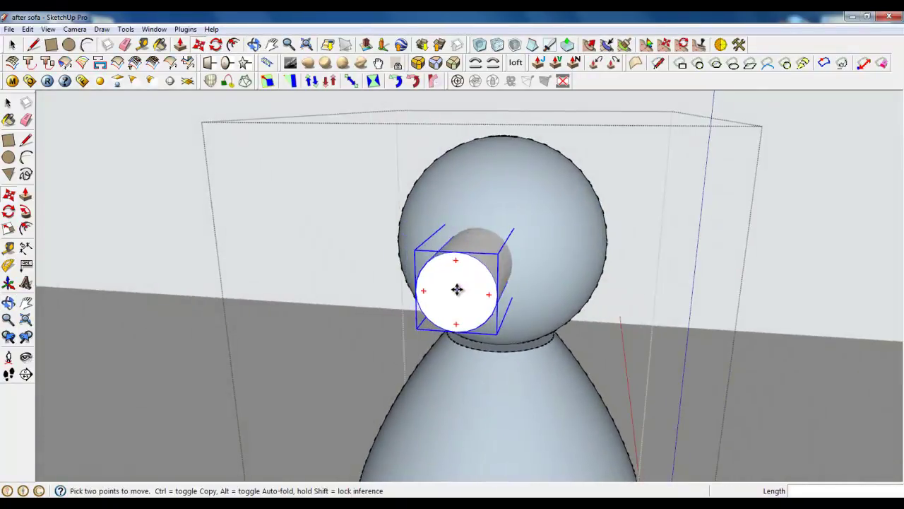
{"action": "left_click", "coordinate": [457, 289]}
{"action": "left_click", "coordinate": [474, 290]}
Explode the cylinder group running through the head.
{"action": "scroll", "coordinate": [474, 290], "scroll_direction": "up", "scroll_amount": 1}
{"action": "middle_click_drag", "start_coordinate": [487, 294], "coordinate": [424, 292]}
{"action": "right_click", "coordinate": [424, 292]}
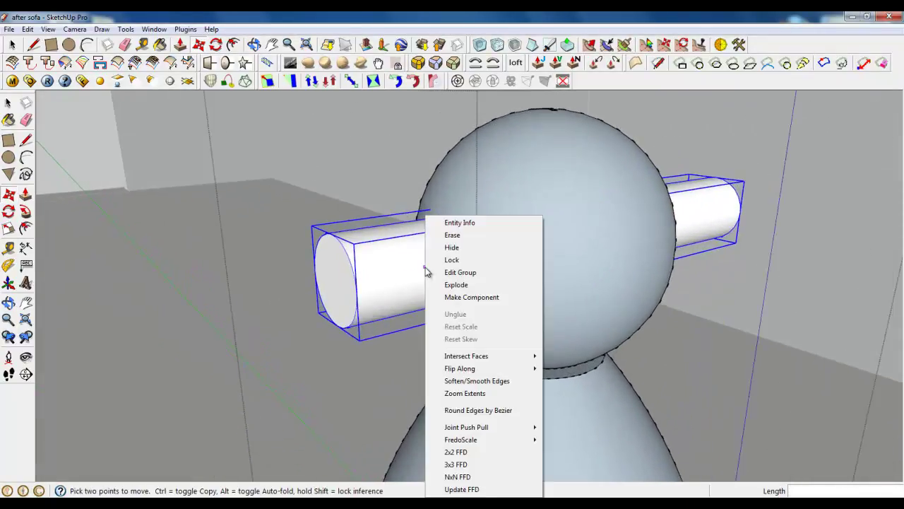
{"action": "left_click", "coordinate": [456, 285]}
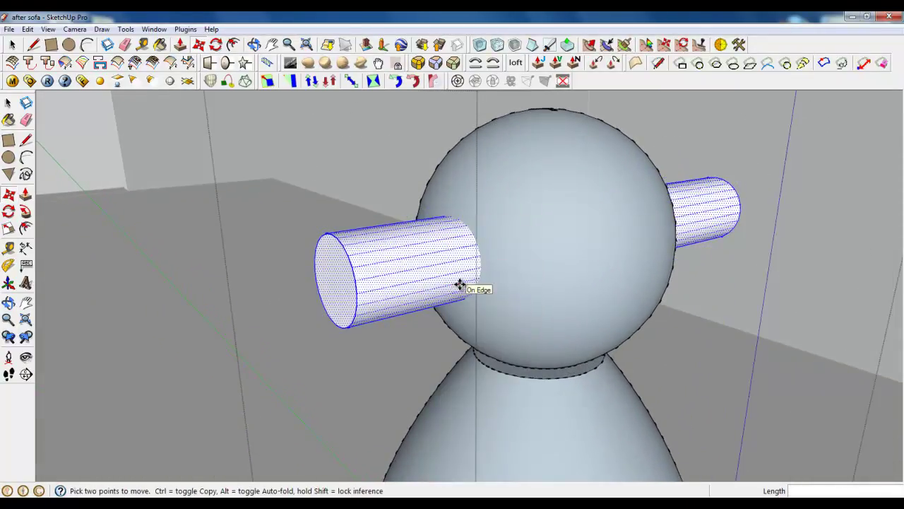
Select the whole bird figure together with the cylinder and intersect their faces with the selection.
{"action": "left_click", "coordinate": [17, 50]}
{"action": "triple_click", "coordinate": [553, 246]}
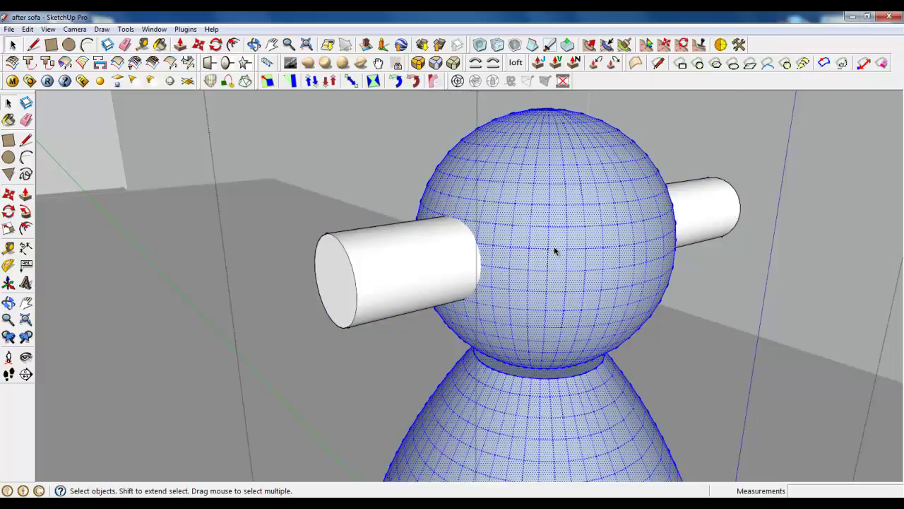
{"action": "scroll", "coordinate": [539, 168], "scroll_direction": "down", "scroll_amount": 3}
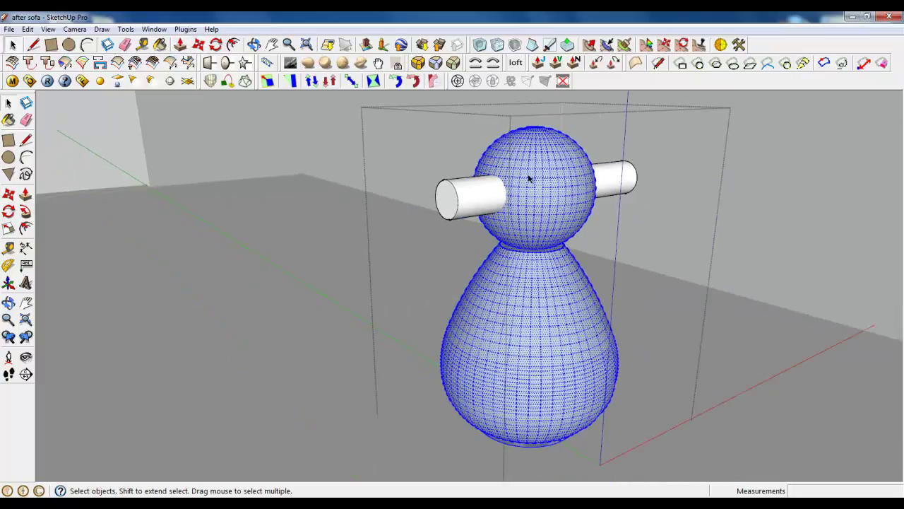
{"action": "scroll", "coordinate": [529, 178], "scroll_direction": "up", "scroll_amount": 1}
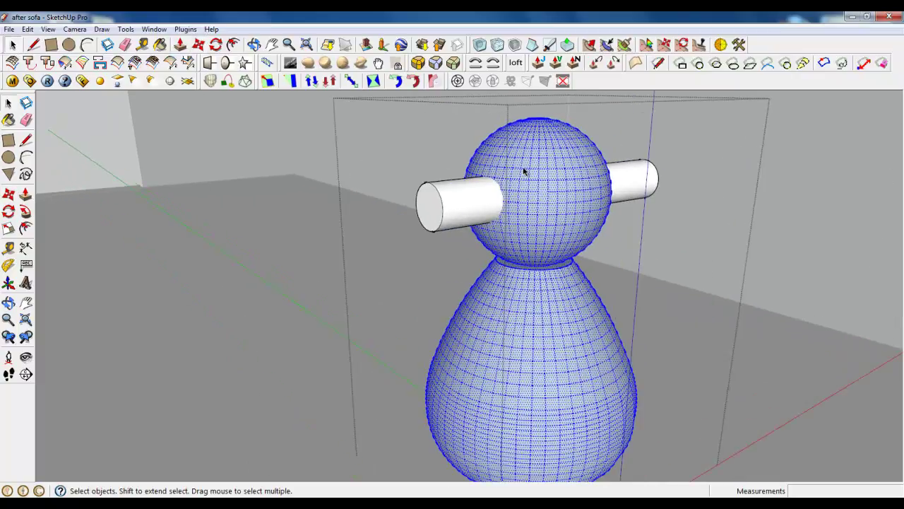
{"action": "triple_click", "coordinate": [471, 203], "text": "ctrl"}
{"action": "left_click", "coordinate": [27, 29]}
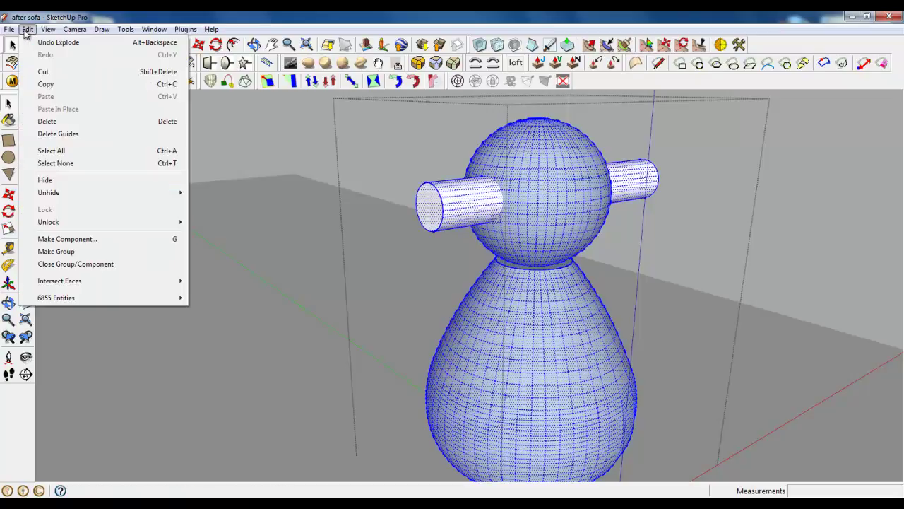
{"action": "mouse_move", "coordinate": [102, 282]}
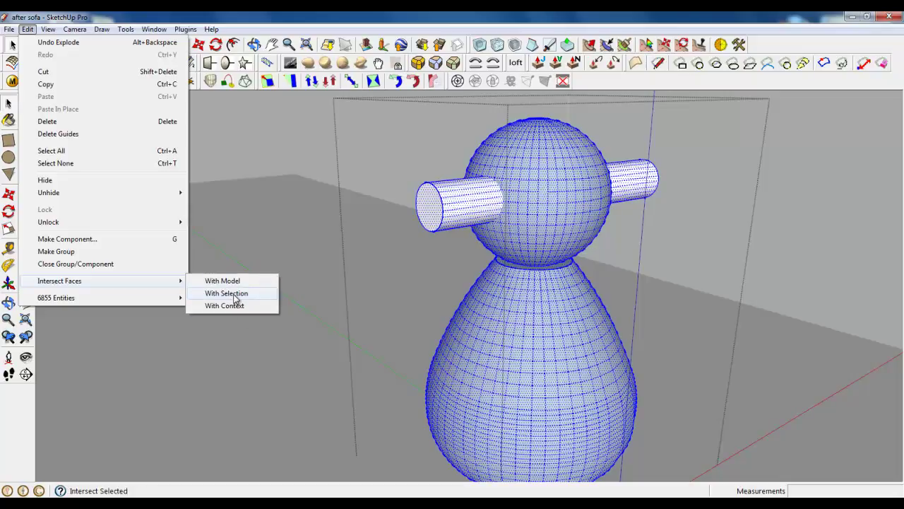
{"action": "left_click", "coordinate": [235, 295]}
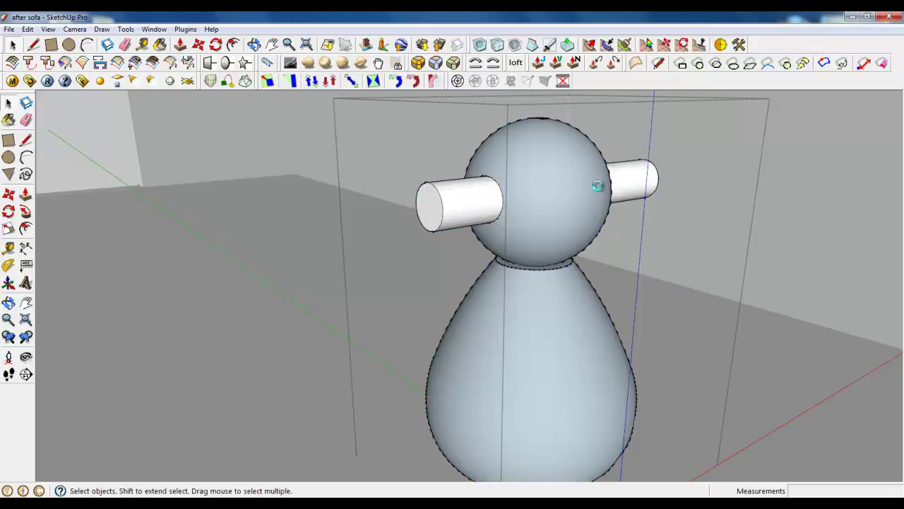
Delete the cylinder stub protruding from the near side of the head and the circular head face inside the intersection outline.
{"action": "middle_click_drag", "start_coordinate": [515, 205], "coordinate": [541, 226]}
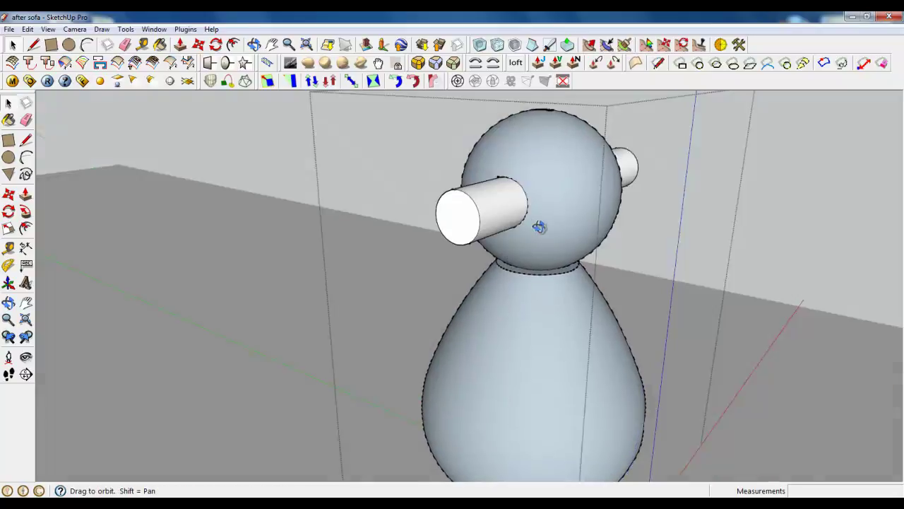
{"action": "scroll", "coordinate": [529, 195], "scroll_direction": "up", "scroll_amount": 5}
{"action": "middle_click_drag", "start_coordinate": [423, 226], "coordinate": [456, 231]}
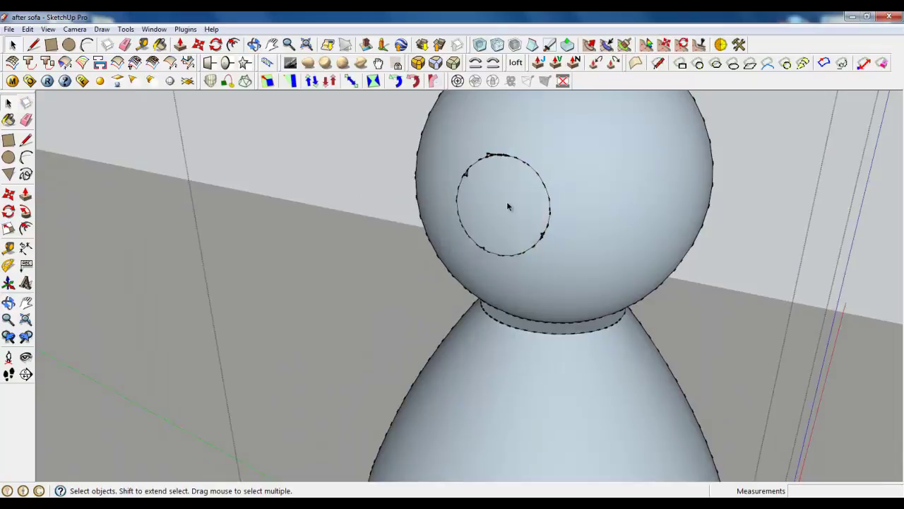
{"action": "left_click", "coordinate": [511, 204]}
{"action": "key", "text": "Delete"}
Delete the matching face on the far side of the eye opening and the cylinder remainder sticking out there.
{"action": "mouse_move", "coordinate": [511, 204]}
{"action": "middle_mouse_down"}
{"action": "mouse_move", "coordinate": [472, 262]}
{"action": "mouse_move", "coordinate": [575, 214]}
{"action": "mouse_move", "coordinate": [526, 210]}
{"action": "middle_mouse_up"}
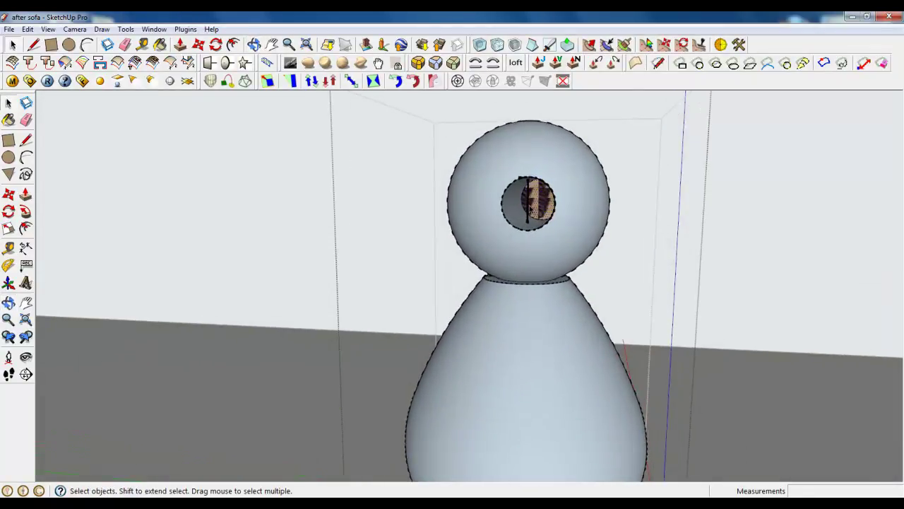
{"action": "key", "text": "Delete"}
{"action": "scroll", "coordinate": [553, 229], "scroll_direction": "up", "scroll_amount": 3}
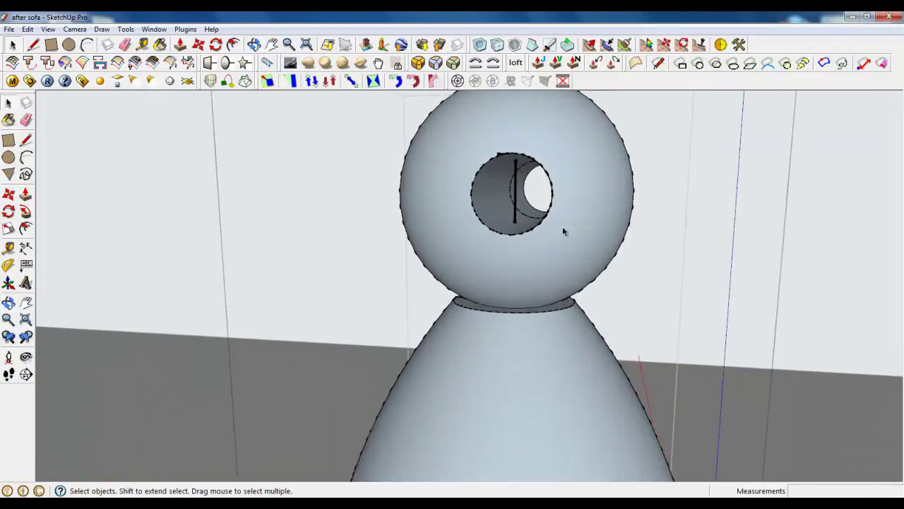
{"action": "middle_click_drag", "start_coordinate": [562, 226], "coordinate": [351, 243]}
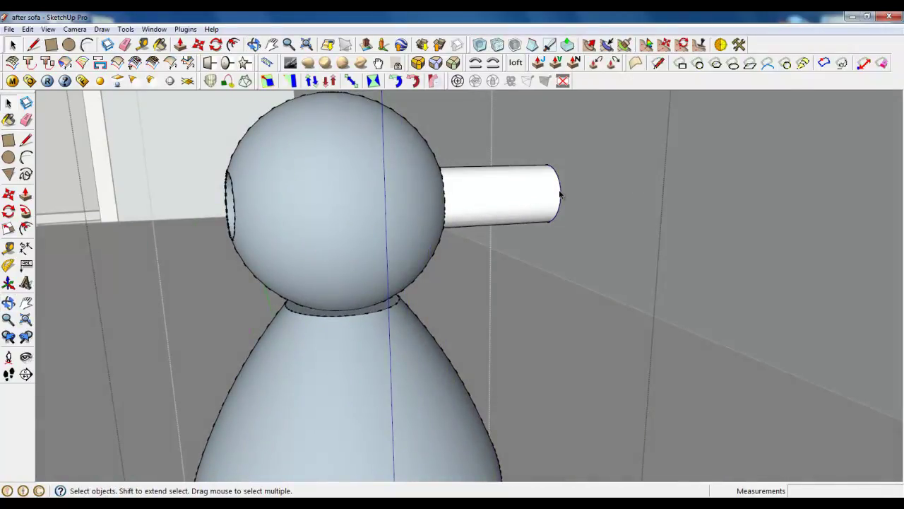
{"action": "key", "text": "Delete"}
Examine the figure and the eye opening through its head from several sides.
{"action": "scroll", "coordinate": [542, 205], "scroll_direction": "down", "scroll_amount": 5}
{"action": "middle_click_drag", "start_coordinate": [501, 220], "coordinate": [541, 285]}
{"action": "middle_click_drag", "start_coordinate": [445, 310], "coordinate": [601, 325]}
{"action": "scroll", "coordinate": [330, 352], "scroll_direction": "up", "scroll_amount": 3}
{"action": "scroll", "coordinate": [495, 345], "scroll_direction": "down", "scroll_amount": 3}
{"action": "middle_click_drag", "start_coordinate": [514, 345], "coordinate": [443, 335]}
{"action": "scroll", "coordinate": [442, 335], "scroll_direction": "up", "scroll_amount": 2}
{"action": "middle_click_drag", "start_coordinate": [499, 332], "coordinate": [360, 279]}
{"action": "scroll", "coordinate": [349, 272], "scroll_direction": "down", "scroll_amount": 3}
{"action": "scroll", "coordinate": [422, 283], "scroll_direction": "up", "scroll_amount": 2}
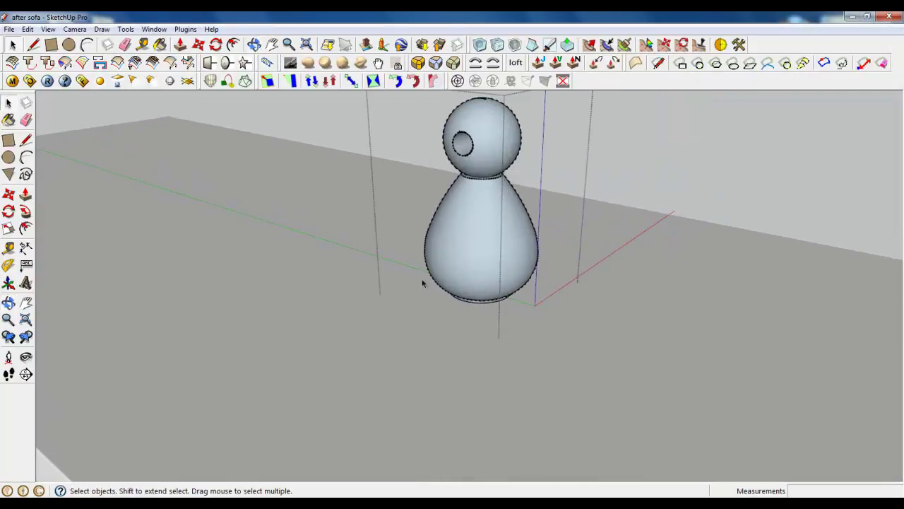
Draw a tall, narrow upright triangle with lines on the shelf beside the figure as the beak profile.
{"action": "left_click", "coordinate": [69, 44]}
{"action": "left_click", "coordinate": [33, 45]}
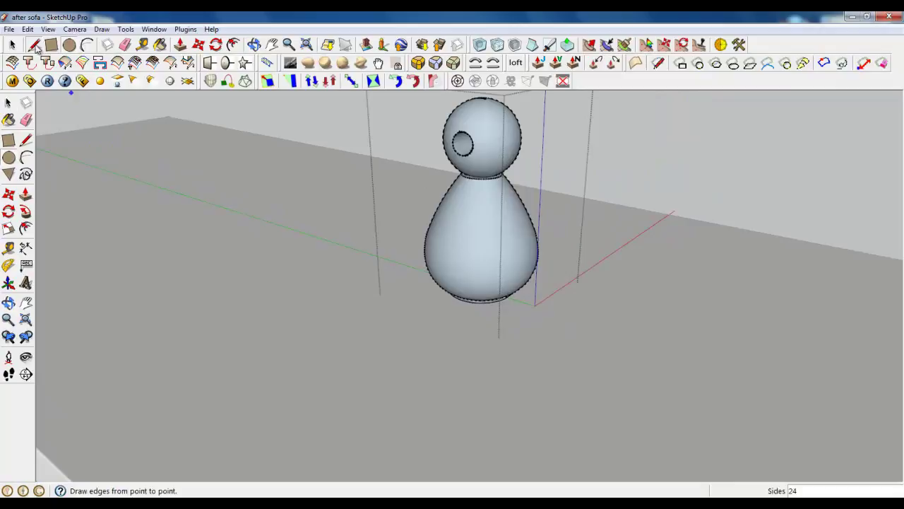
{"action": "left_click", "coordinate": [560, 352]}
{"action": "left_click", "coordinate": [571, 217]}
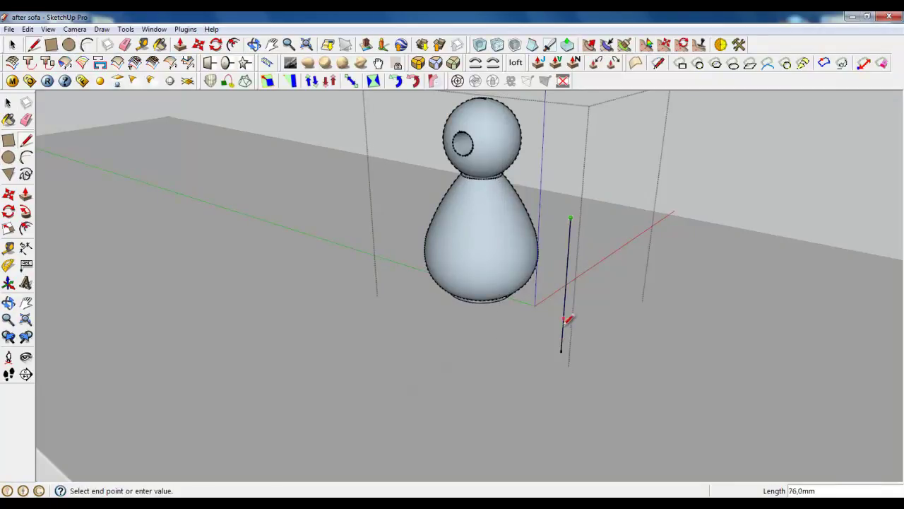
{"action": "left_click", "coordinate": [561, 351]}
{"action": "left_click", "coordinate": [586, 361]}
{"action": "left_click", "coordinate": [570, 219]}
Draw a flat circle of about 12 mm radius centred on the base corner below the triangle's apex.
{"action": "middle_click_drag", "start_coordinate": [574, 339], "coordinate": [650, 352]}
{"action": "scroll", "coordinate": [640, 306], "scroll_direction": "up", "scroll_amount": 3}
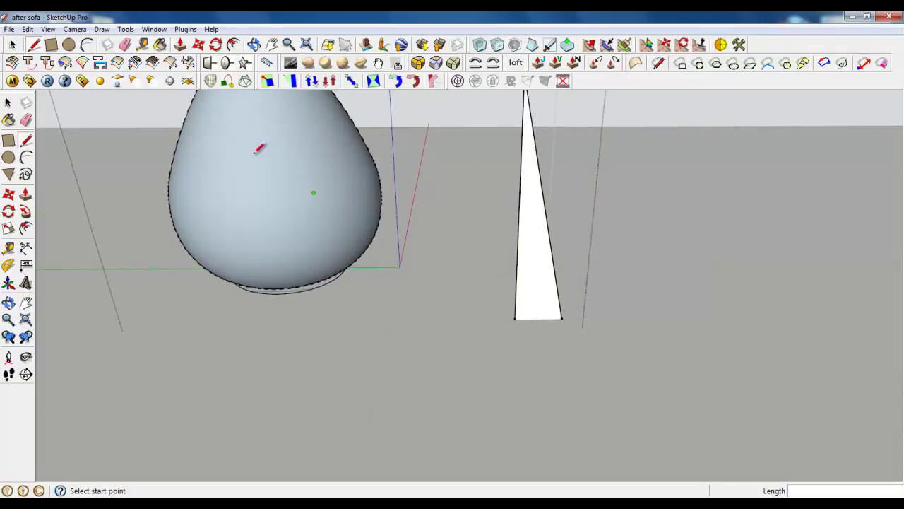
{"action": "left_click", "coordinate": [70, 46]}
{"action": "left_click", "coordinate": [515, 318]}
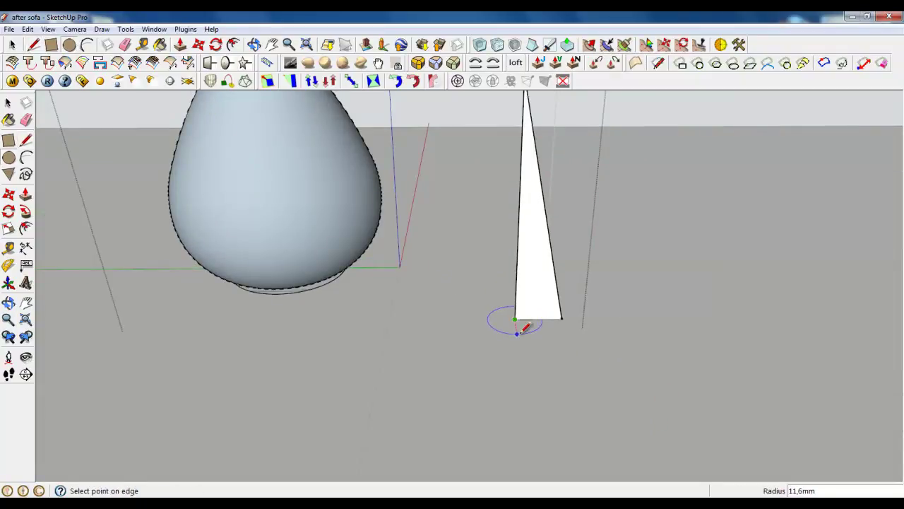
{"action": "left_click", "coordinate": [541, 325]}
Sweep the triangle around the circle with Follow Me to form a cone.
{"action": "key", "text": "space"}
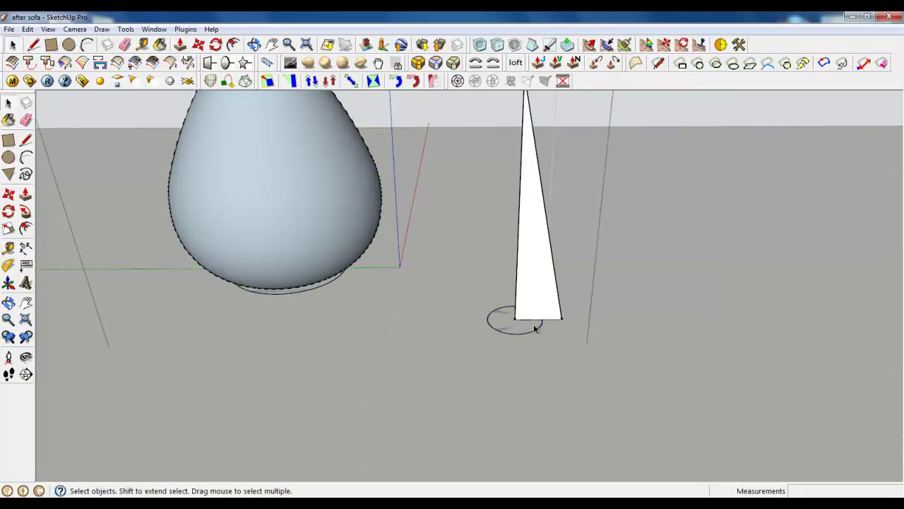
{"action": "left_click", "coordinate": [26, 211]}
{"action": "left_click", "coordinate": [531, 295]}
{"action": "scroll", "coordinate": [545, 430], "scroll_direction": "down", "scroll_amount": 1}
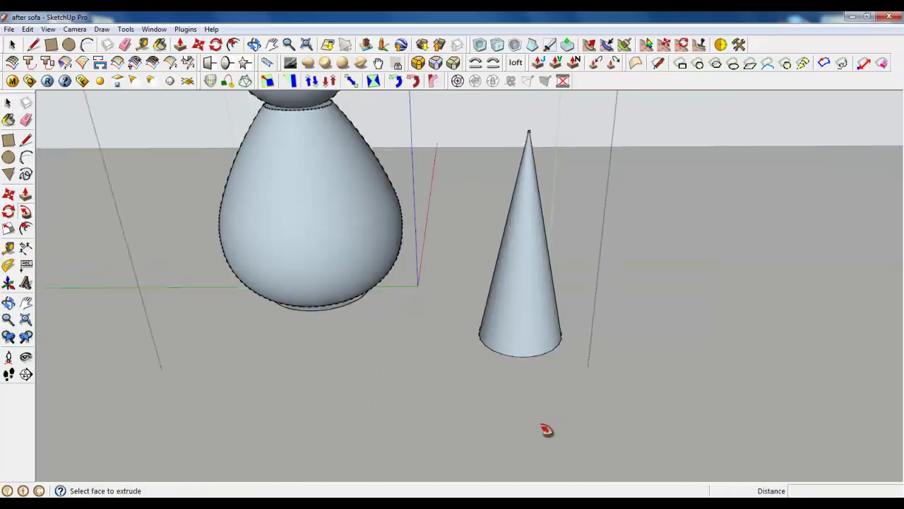
Select the entire cone and make it a group.
{"action": "middle_click_drag", "start_coordinate": [545, 430], "coordinate": [141, 187]}
{"action": "scroll", "coordinate": [141, 188], "scroll_direction": "down", "scroll_amount": 1}
{"action": "left_click", "coordinate": [13, 45]}
{"action": "left_click", "coordinate": [518, 359]}
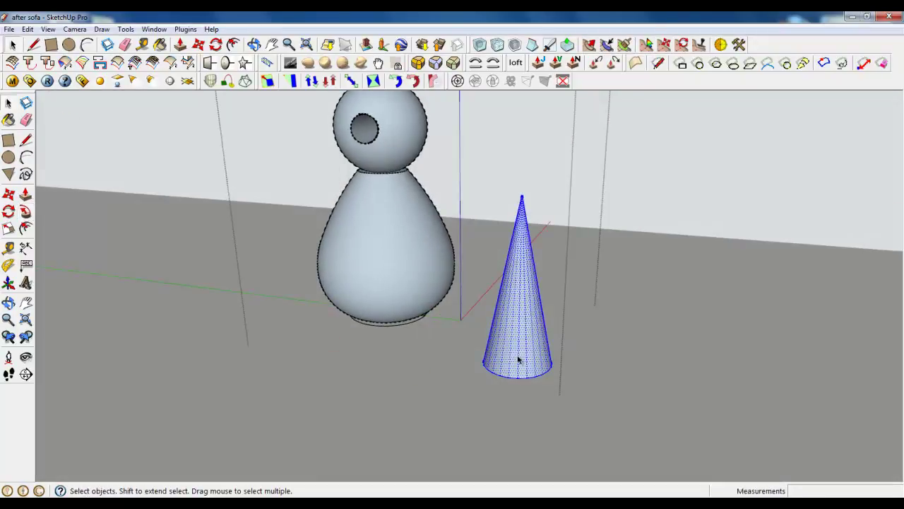
{"action": "right_click", "coordinate": [518, 357]}
{"action": "left_click", "coordinate": [555, 198]}
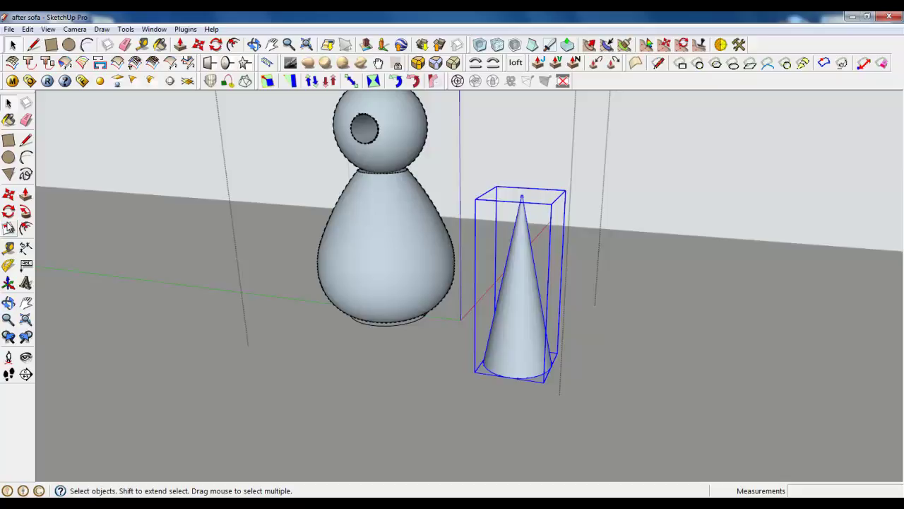
Scale the cone group narrower in both horizontal directions while keeping its height.
{"action": "key", "text": "s"}
{"action": "scroll", "coordinate": [569, 436], "scroll_direction": "up", "scroll_amount": 3}
{"action": "left_click_drag", "start_coordinate": [545, 226], "coordinate": [500, 221]}
{"action": "middle_click_drag", "start_coordinate": [499, 221], "coordinate": [323, 332]}
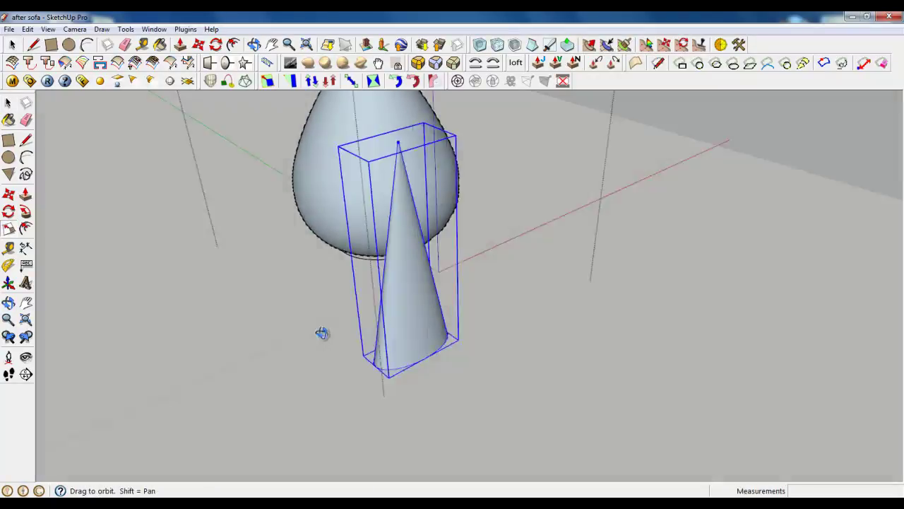
{"action": "scroll", "coordinate": [339, 268], "scroll_direction": "up", "scroll_amount": 3}
{"action": "left_click_drag", "start_coordinate": [343, 268], "coordinate": [438, 249]}
Rotate the cone group 105° in the vertical plane so its tip points away from the figure and slightly downward.
{"action": "scroll", "coordinate": [569, 422], "scroll_direction": "down", "scroll_amount": 2}
{"action": "middle_click_drag", "start_coordinate": [569, 422], "coordinate": [465, 377]}
{"action": "scroll", "coordinate": [470, 375], "scroll_direction": "down", "scroll_amount": 2}
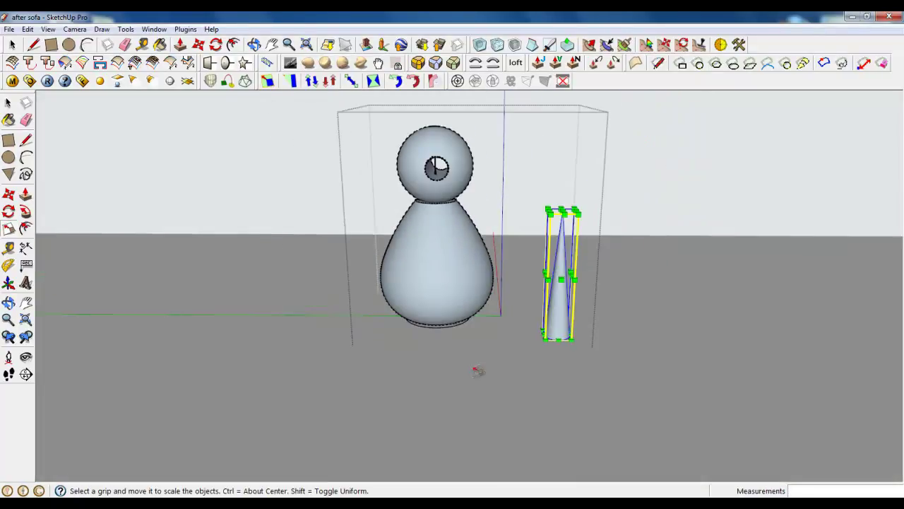
{"action": "left_click", "coordinate": [215, 46]}
{"action": "left_click", "coordinate": [533, 229]}
{"action": "left_click", "coordinate": [655, 217]}
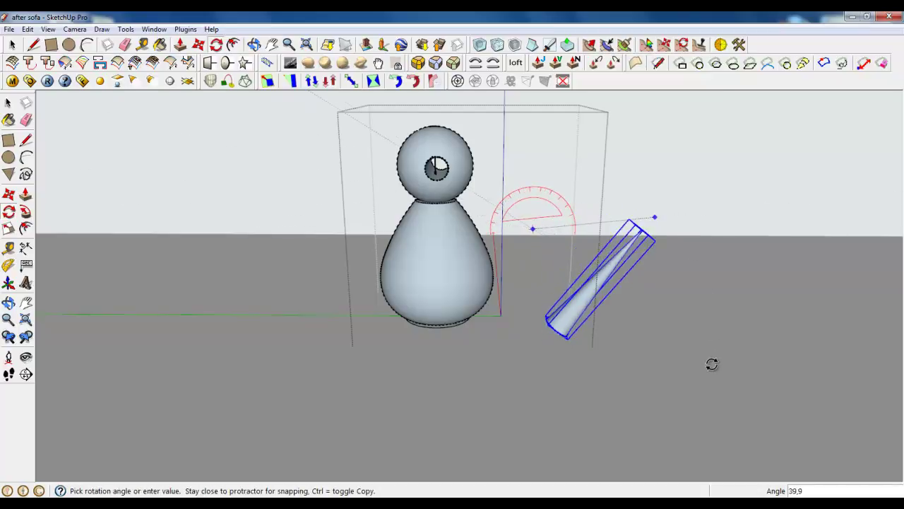
{"action": "left_click", "coordinate": [490, 459]}
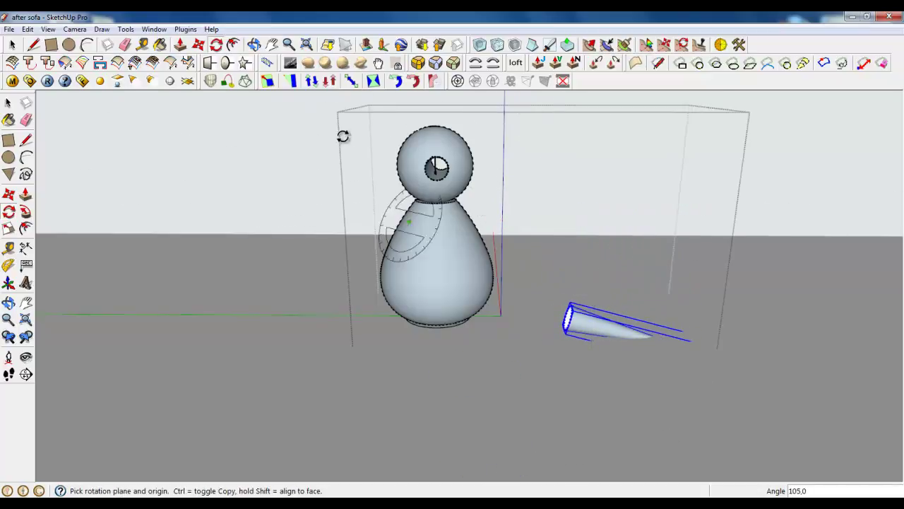
Move the cone by its base to the front of the head as a beak, then shift it about 11 mm into alignment.
{"action": "left_click", "coordinate": [198, 44]}
{"action": "left_click", "coordinate": [572, 325]}
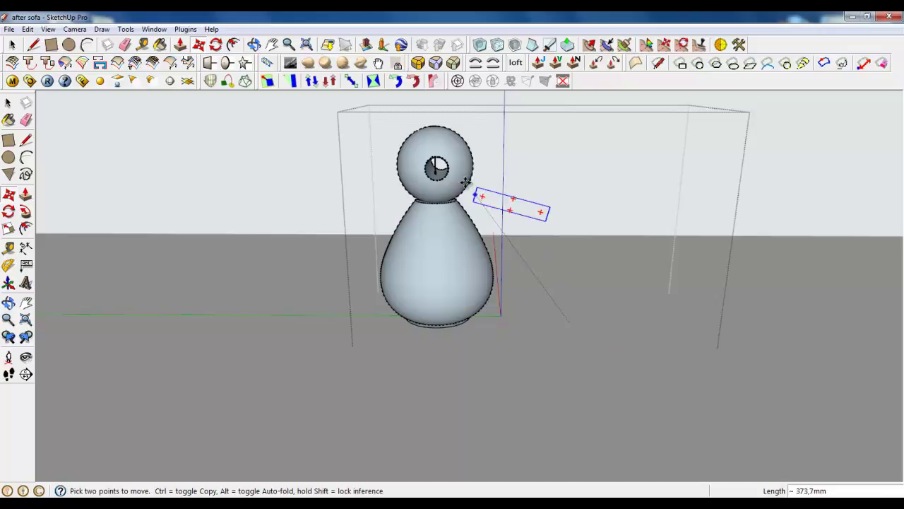
{"action": "left_click", "coordinate": [459, 174]}
{"action": "middle_click_drag", "start_coordinate": [459, 173], "coordinate": [424, 175]}
{"action": "scroll", "coordinate": [441, 171], "scroll_direction": "up", "scroll_amount": 2}
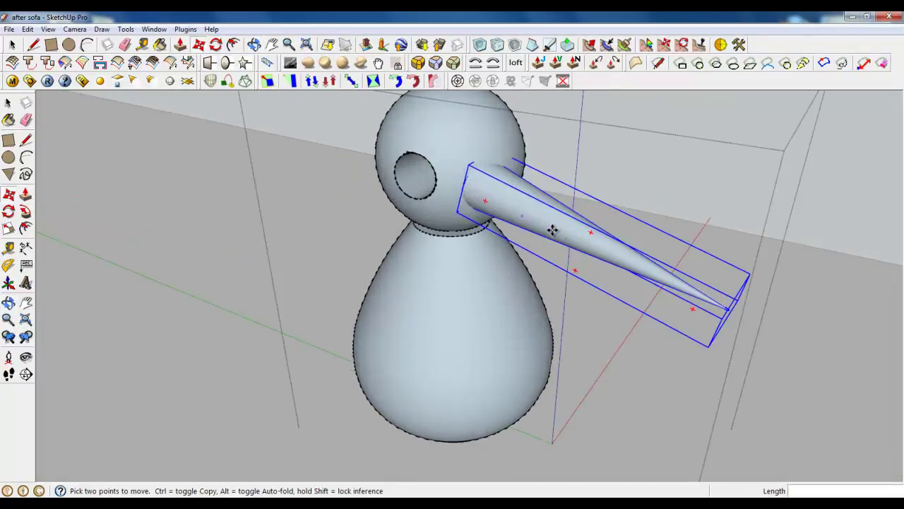
{"action": "left_click", "coordinate": [553, 230]}
{"action": "left_click", "coordinate": [580, 222]}
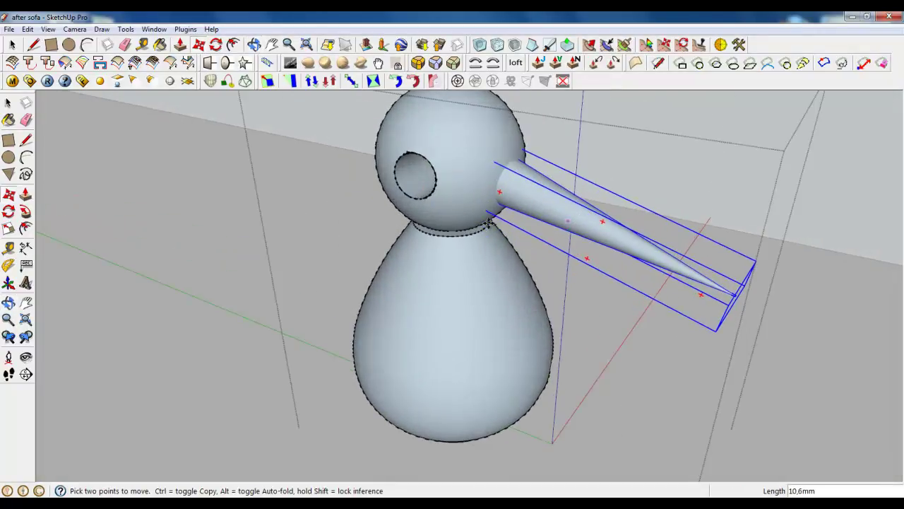
Shorten the beak along its length by scaling it from the tip to about 0.7.
{"action": "left_click", "coordinate": [9, 229]}
{"action": "left_click", "coordinate": [735, 287]}
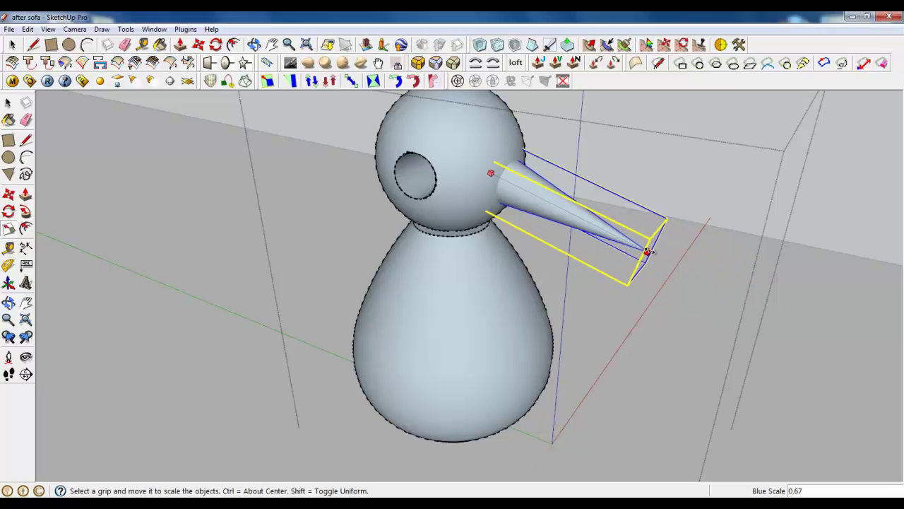
{"action": "left_click", "coordinate": [659, 259]}
Close the bird's group to return to the whole room model.
{"action": "scroll", "coordinate": [399, 251], "scroll_direction": "down", "scroll_amount": 3}
{"action": "middle_click_drag", "start_coordinate": [460, 343], "coordinate": [418, 287]}
{"action": "scroll", "coordinate": [418, 287], "scroll_direction": "down", "scroll_amount": 2}
{"action": "left_click", "coordinate": [12, 44]}
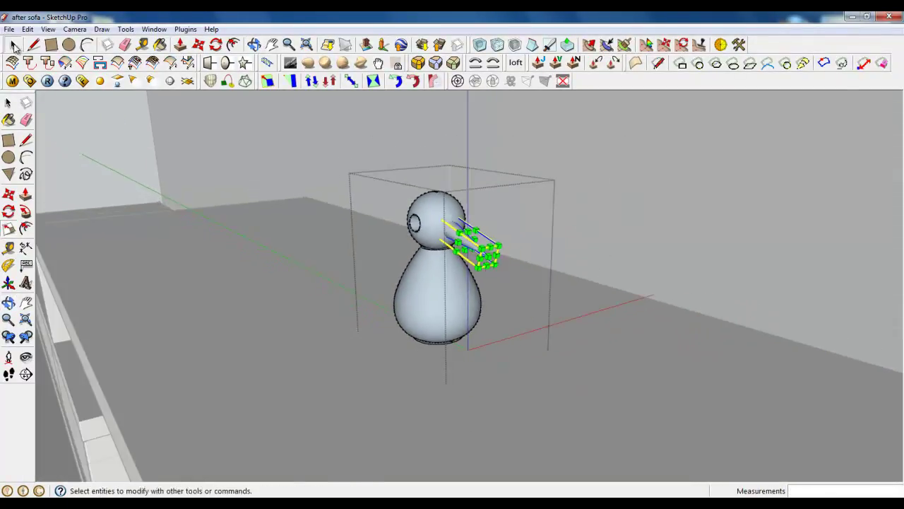
{"action": "right_click", "coordinate": [304, 292]}
{"action": "left_click", "coordinate": [315, 293]}
{"action": "middle_click_drag", "start_coordinate": [314, 293], "coordinate": [367, 166]}
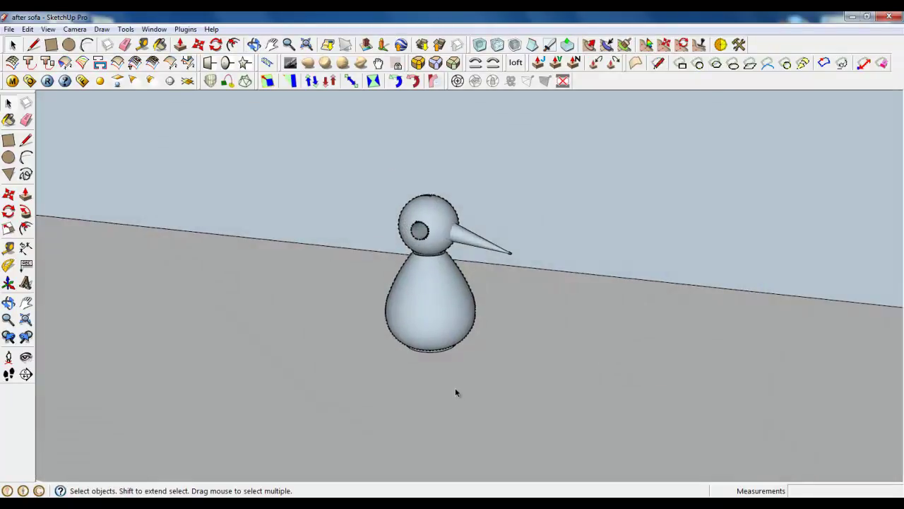
Examine how the finished bird figure stands on the TV shelf among the surrounding furniture.
{"action": "scroll", "coordinate": [620, 344], "scroll_direction": "down", "scroll_amount": 2}
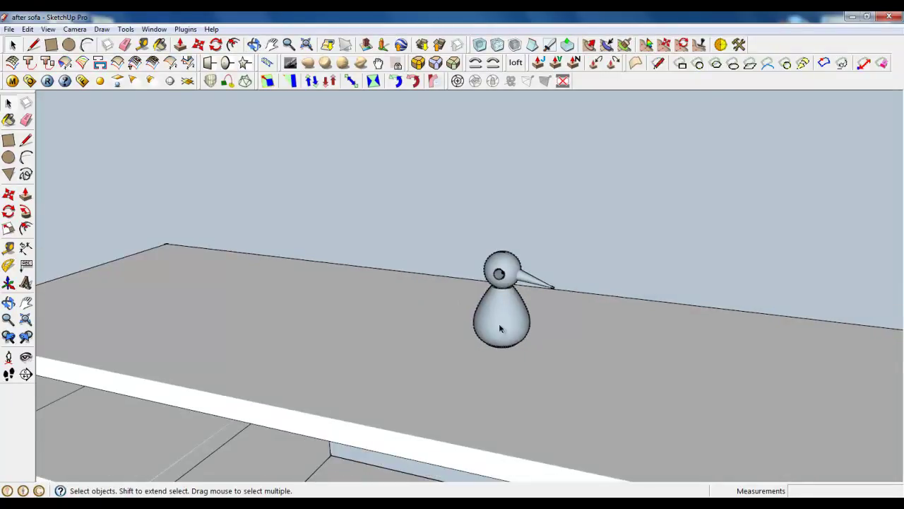
{"action": "scroll", "coordinate": [530, 327], "scroll_direction": "up", "scroll_amount": 2}
{"action": "middle_click_drag", "start_coordinate": [539, 327], "coordinate": [470, 343]}
{"action": "scroll", "coordinate": [471, 343], "scroll_direction": "down", "scroll_amount": 5}
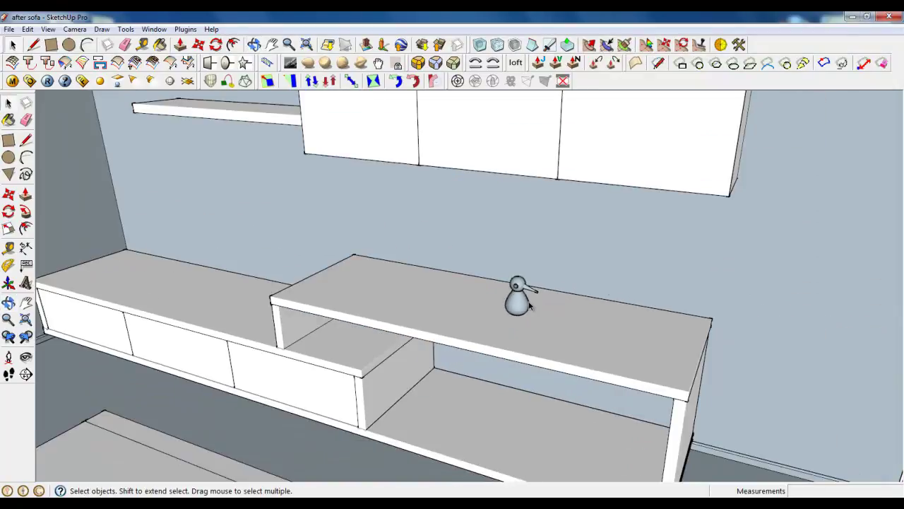
{"action": "scroll", "coordinate": [284, 366], "scroll_direction": "up", "scroll_amount": 2}
{"action": "middle_click_drag", "start_coordinate": [419, 265], "coordinate": [629, 365]}
{"action": "scroll", "coordinate": [629, 365], "scroll_direction": "up", "scroll_amount": 2}
{"action": "scroll", "coordinate": [393, 322], "scroll_direction": "down", "scroll_amount": 2}
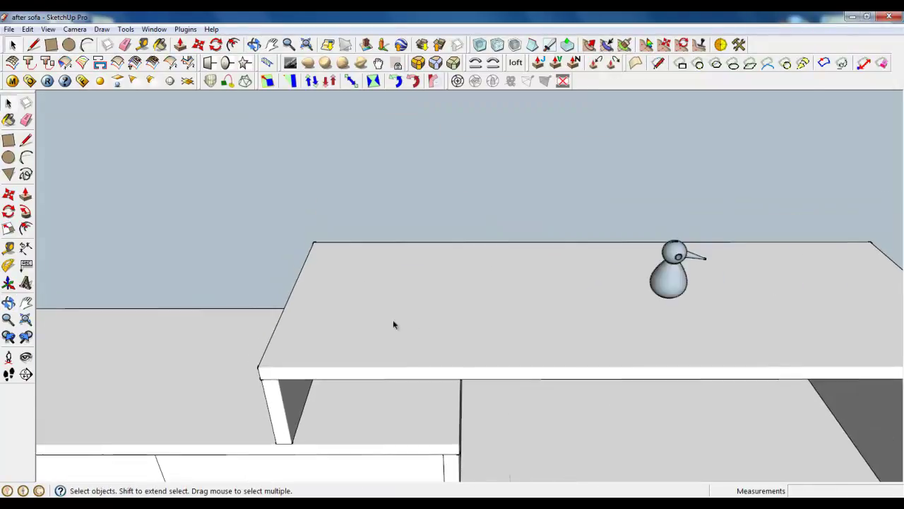
Draw a golden-section rectangle of about 306 × 189 mm on the TV shelf top, near the end away from the bird.
{"action": "scroll", "coordinate": [393, 323], "scroll_direction": "up", "scroll_amount": 3}
{"action": "left_click", "coordinate": [49, 48]}
{"action": "scroll", "coordinate": [426, 303], "scroll_direction": "down", "scroll_amount": 2}
{"action": "middle_click_drag", "start_coordinate": [426, 309], "coordinate": [426, 344]}
{"action": "left_click", "coordinate": [355, 273]}
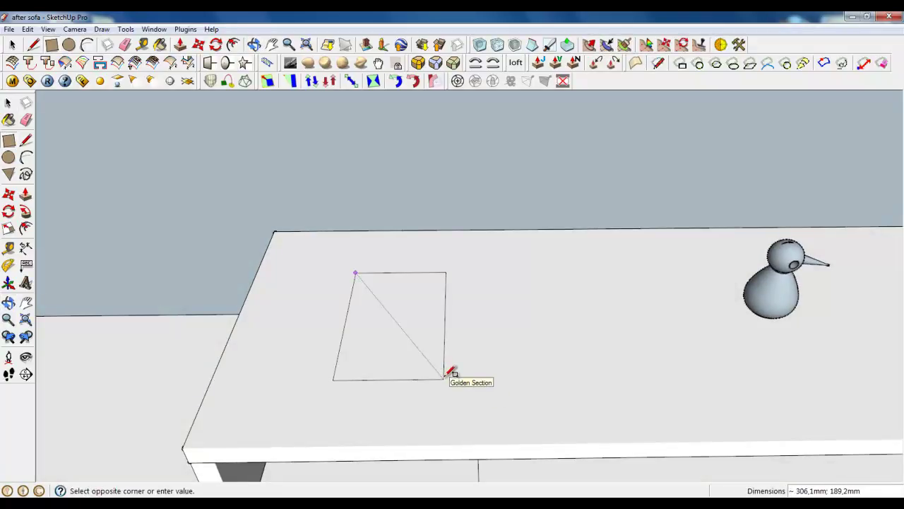
{"action": "left_click", "coordinate": [443, 379]}
{"action": "scroll", "coordinate": [400, 331], "scroll_direction": "up", "scroll_amount": 3}
{"action": "left_click", "coordinate": [12, 45]}
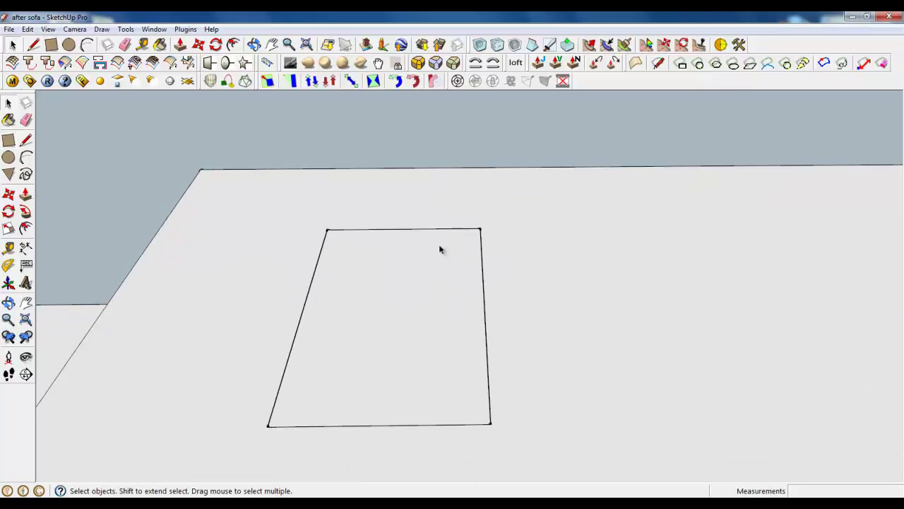
Make a group from the rectangle on the TV shelf and open it for editing.
{"action": "scroll", "coordinate": [533, 318], "scroll_direction": "down", "scroll_amount": 2}
{"action": "middle_click_drag", "start_coordinate": [519, 327], "coordinate": [419, 331]}
{"action": "left_click", "coordinate": [420, 327]}
{"action": "right_click", "coordinate": [419, 327]}
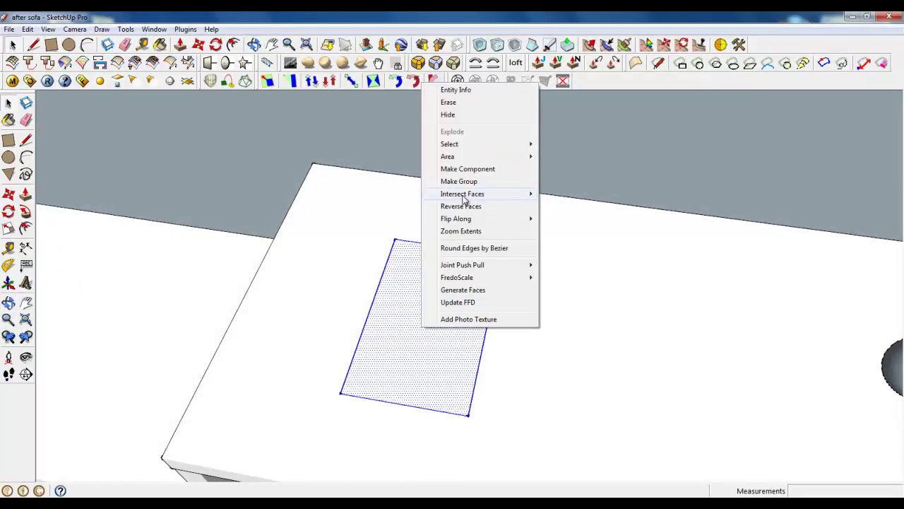
{"action": "left_click", "coordinate": [459, 181]}
{"action": "double_click", "coordinate": [428, 301]}
Pull the rectangle's face up about 35 mm to form a flat block.
{"action": "left_click", "coordinate": [180, 44]}
{"action": "left_click", "coordinate": [427, 364]}
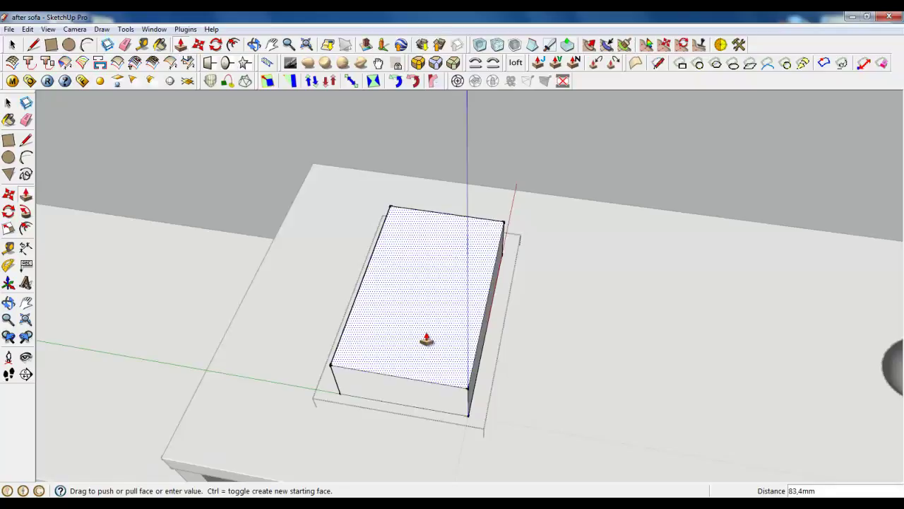
{"action": "left_click", "coordinate": [429, 357]}
{"action": "middle_click_drag", "start_coordinate": [429, 358], "coordinate": [408, 212]}
{"action": "scroll", "coordinate": [409, 370], "scroll_direction": "up", "scroll_amount": 2}
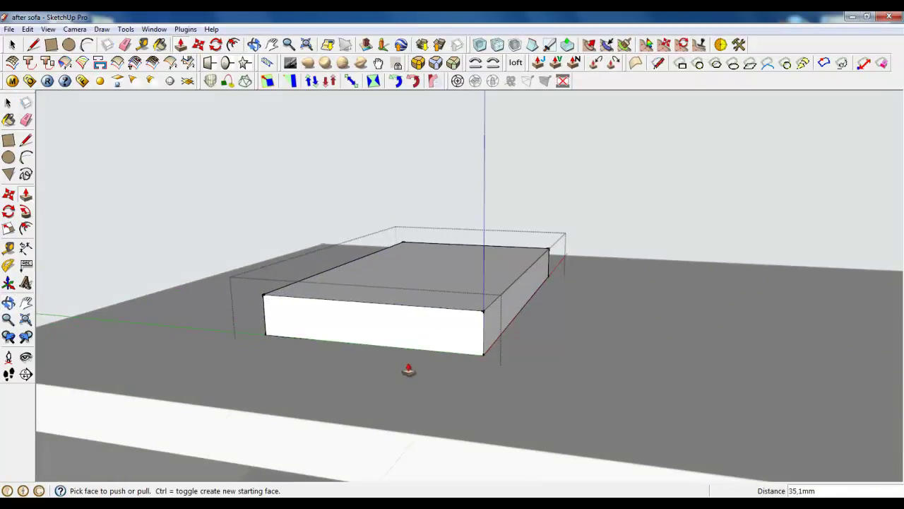
Fine-tune the block's thickness by shifting its top face, with a last shift of about 6.7 mm.
{"action": "left_click", "coordinate": [413, 268]}
{"action": "left_click", "coordinate": [413, 278]}
{"action": "scroll", "coordinate": [360, 304], "scroll_direction": "up", "scroll_amount": 3}
{"action": "left_click", "coordinate": [400, 296]}
{"action": "left_click", "coordinate": [402, 281]}
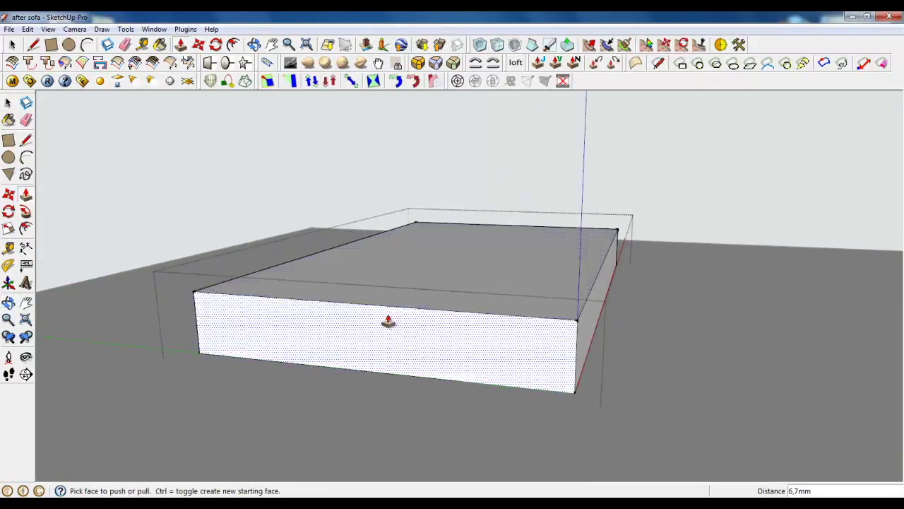
{"action": "scroll", "coordinate": [388, 320], "scroll_direction": "down", "scroll_amount": 2}
{"action": "mouse_move", "coordinate": [311, 341]}
{"action": "middle_mouse_down"}
{"action": "mouse_move", "coordinate": [508, 363]}
{"action": "mouse_move", "coordinate": [317, 345]}
{"action": "middle_mouse_up"}
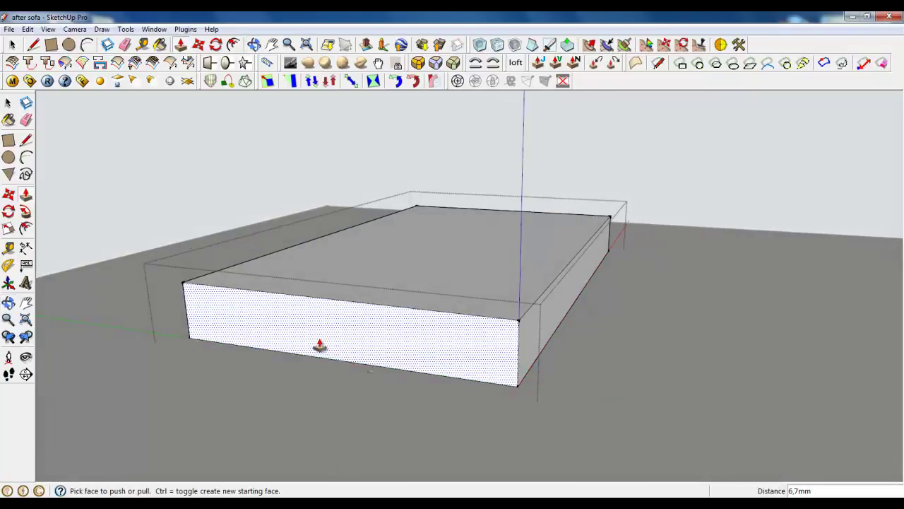
Draw an arc between the lower and upper edges of the block's short end face, bulging about 2.9 mm toward the nearby corner.
{"action": "left_click", "coordinate": [55, 48]}
{"action": "scroll", "coordinate": [208, 332], "scroll_direction": "up", "scroll_amount": 3}
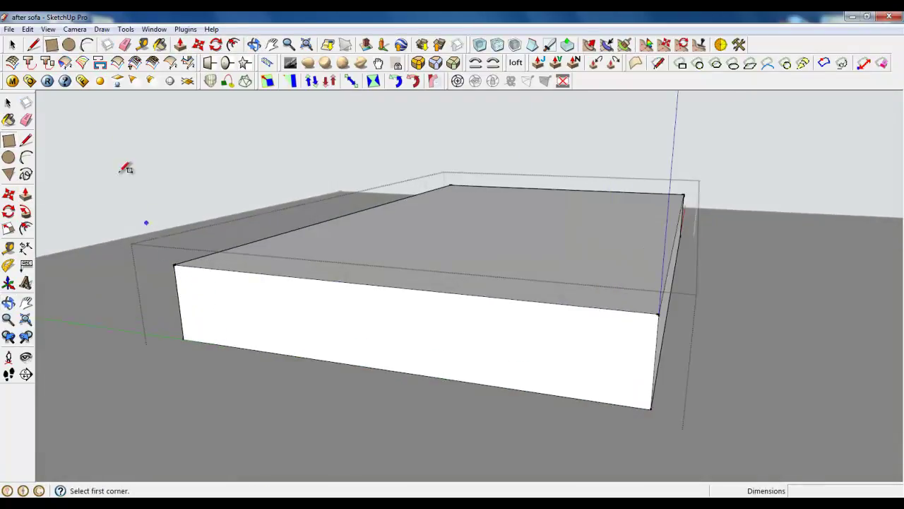
{"action": "left_click", "coordinate": [89, 45]}
{"action": "middle_click_drag", "start_coordinate": [279, 336], "coordinate": [396, 348]}
{"action": "scroll", "coordinate": [462, 358], "scroll_direction": "down", "scroll_amount": 1}
{"action": "mouse_move", "coordinate": [338, 357]}
{"action": "middle_mouse_down"}
{"action": "mouse_move", "coordinate": [423, 363]}
{"action": "mouse_move", "coordinate": [303, 363]}
{"action": "middle_mouse_up"}
{"action": "scroll", "coordinate": [303, 363], "scroll_direction": "up", "scroll_amount": 3}
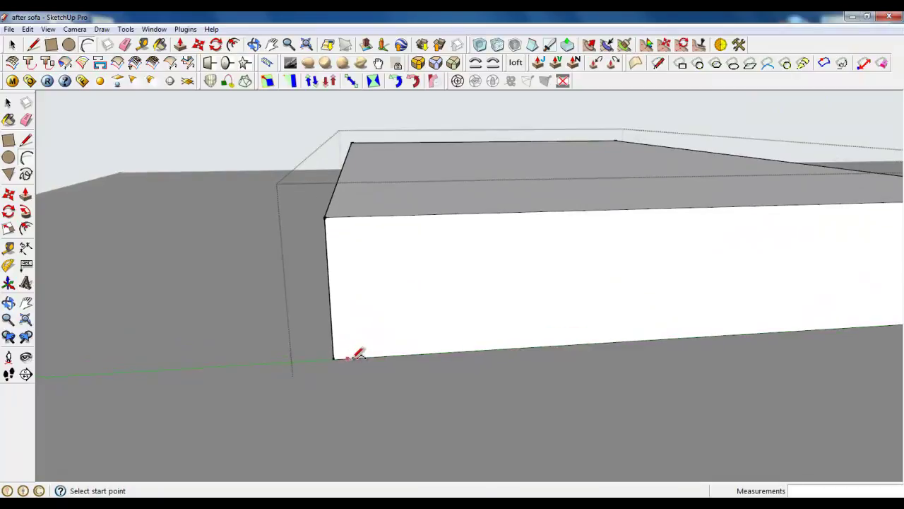
{"action": "left_click", "coordinate": [357, 208]}
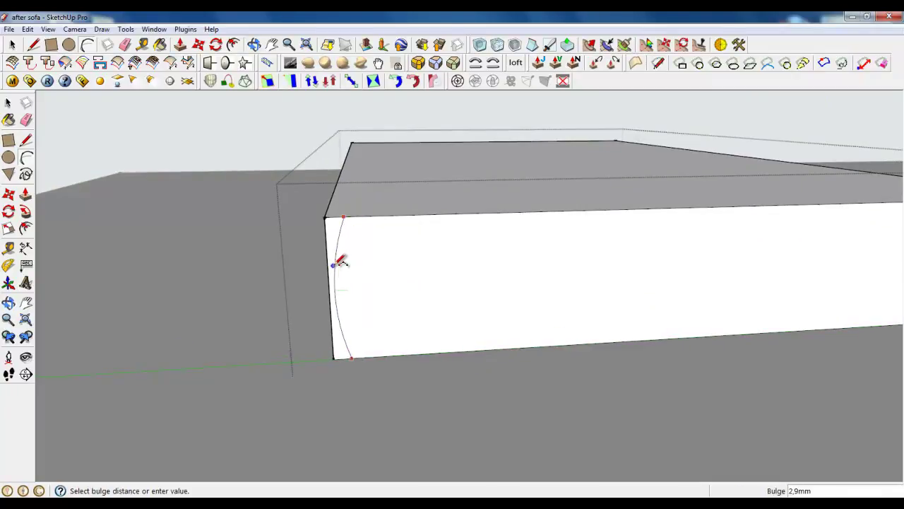
{"action": "left_click", "coordinate": [339, 261]}
Push away the sliver outside the arc along the block's full length to form a rounded book spine.
{"action": "middle_click_drag", "start_coordinate": [339, 261], "coordinate": [454, 245]}
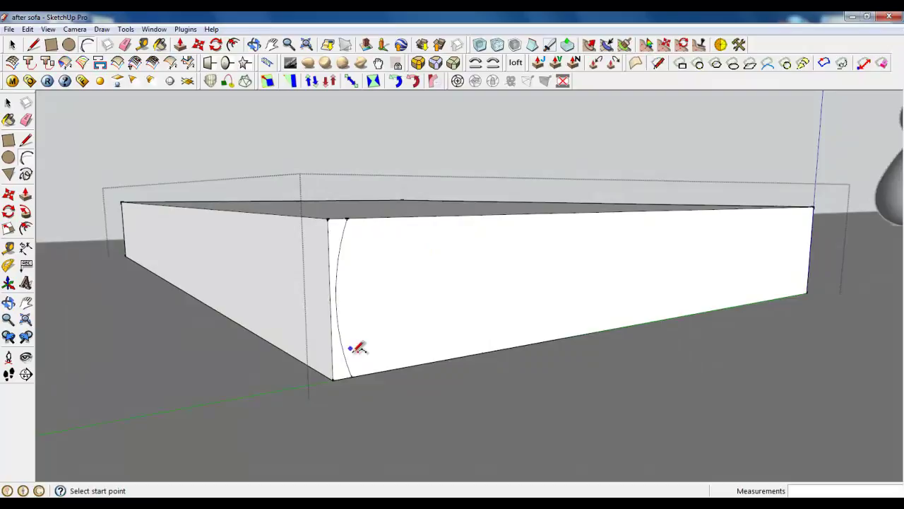
{"action": "left_click", "coordinate": [181, 45]}
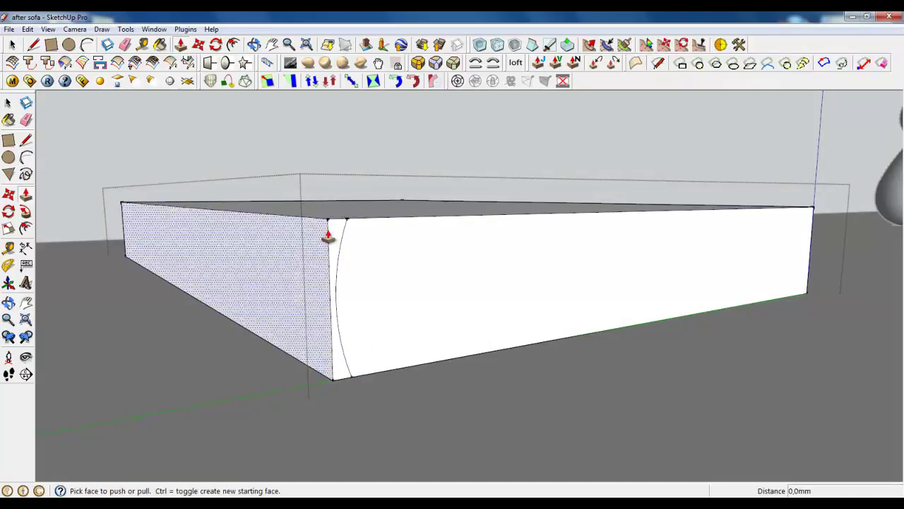
{"action": "left_click_drag", "start_coordinate": [319, 234], "coordinate": [106, 232]}
Offset the outline of the book's short end face inward by a thin cover thickness.
{"action": "left_click", "coordinate": [233, 44]}
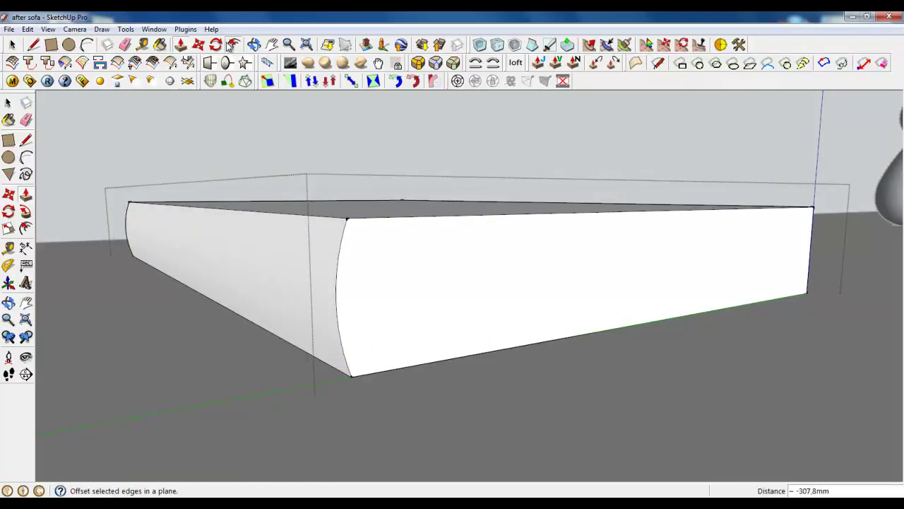
{"action": "left_click", "coordinate": [404, 273]}
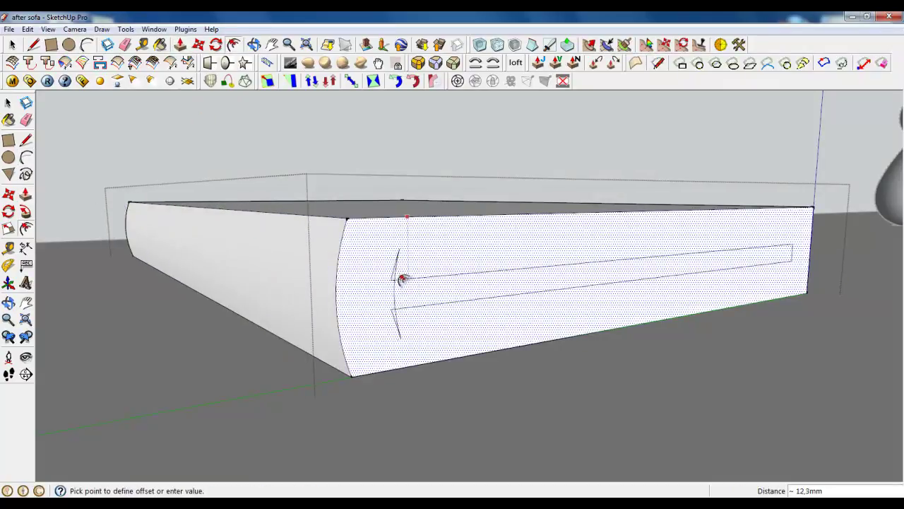
{"action": "left_click", "coordinate": [370, 236]}
Move the offset outline's vertical edge opposite the spine outward about 2.6 mm onto the block's edge.
{"action": "left_click", "coordinate": [198, 44]}
{"action": "scroll", "coordinate": [565, 260], "scroll_direction": "down", "scroll_amount": 2}
{"action": "scroll", "coordinate": [673, 303], "scroll_direction": "up", "scroll_amount": 5}
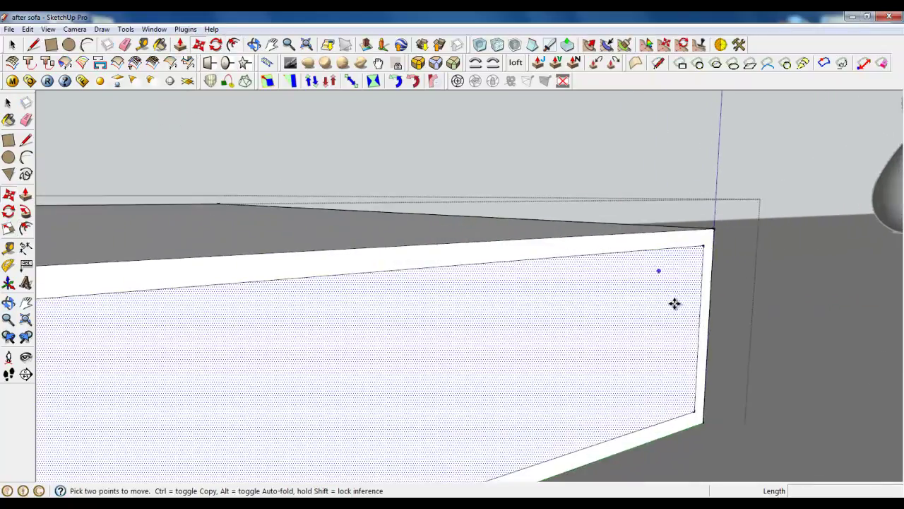
{"action": "left_click", "coordinate": [701, 303]}
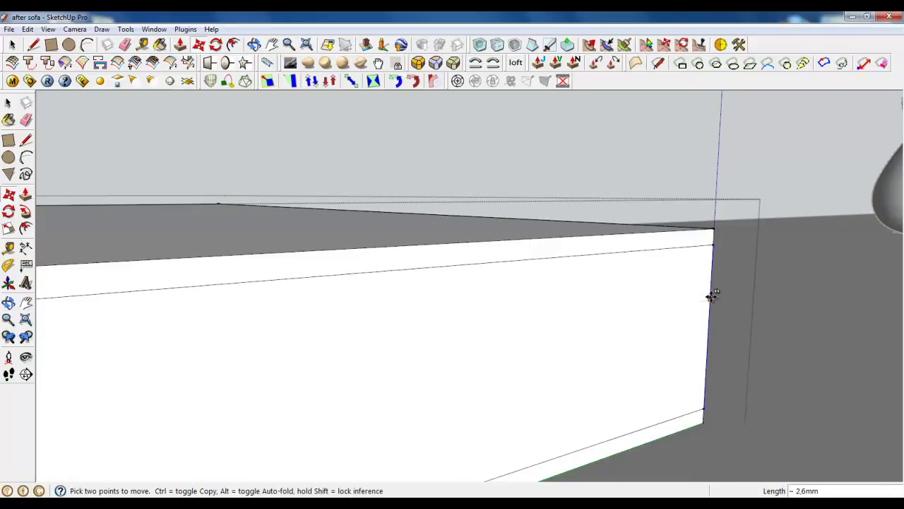
{"action": "left_click", "coordinate": [710, 294], "text": "shift"}
{"action": "middle_click_drag", "start_coordinate": [600, 303], "coordinate": [411, 298]}
{"action": "scroll", "coordinate": [412, 299], "scroll_direction": "down", "scroll_amount": 3}
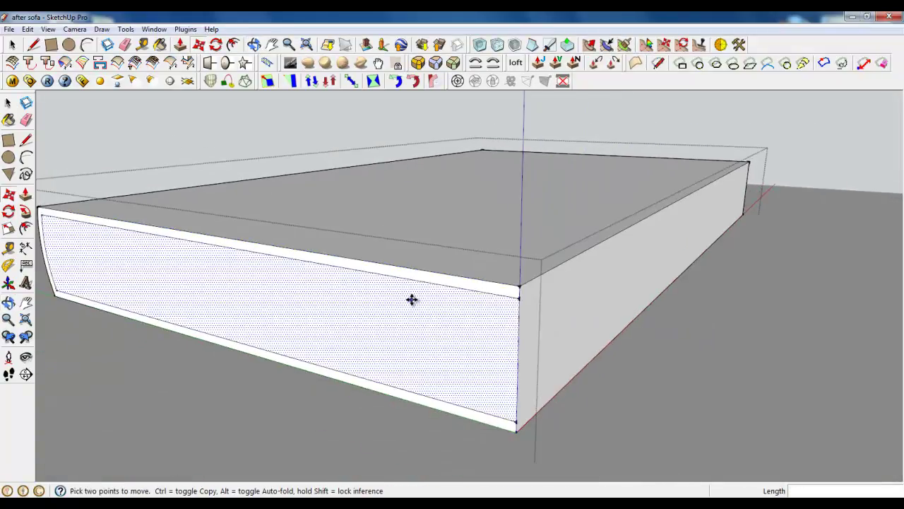
Copy the inner outline's edges, without the face, about 307.8 mm along the block onto its opposite short end.
{"action": "left_click", "coordinate": [12, 45]}
{"action": "left_click", "coordinate": [269, 300]}
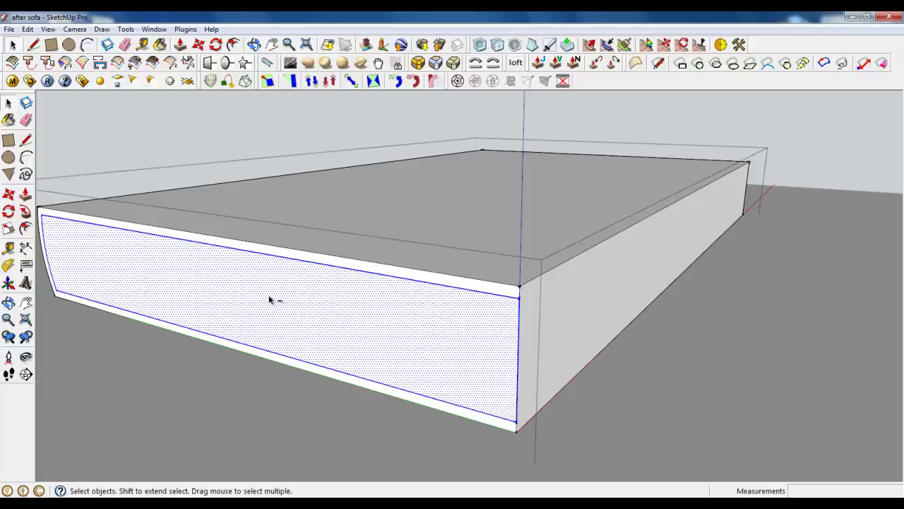
{"action": "double_click", "coordinate": [269, 296], "text": "ctrl+shift"}
{"action": "double_click", "coordinate": [292, 303]}
{"action": "left_click", "coordinate": [293, 300], "text": "ctrl+shift"}
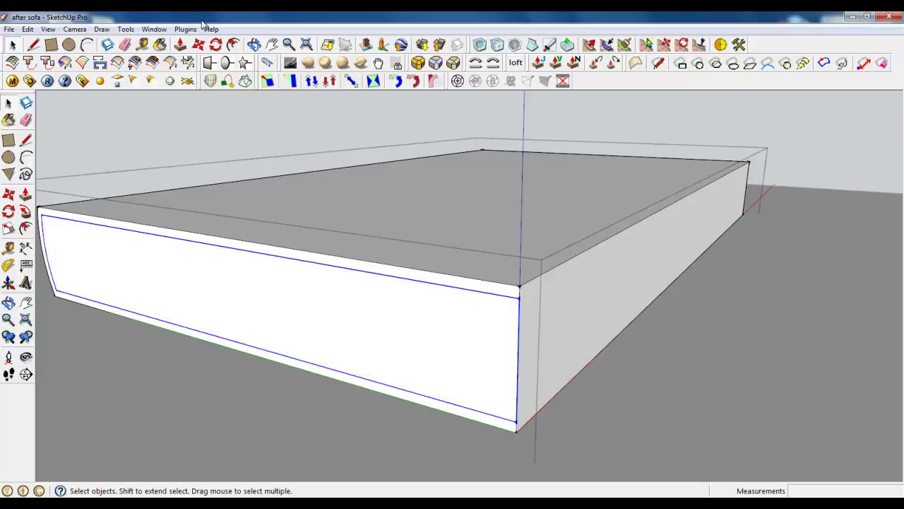
{"action": "left_click", "coordinate": [198, 43]}
{"action": "left_click", "coordinate": [523, 294]}
{"action": "key", "text": "ctrl"}
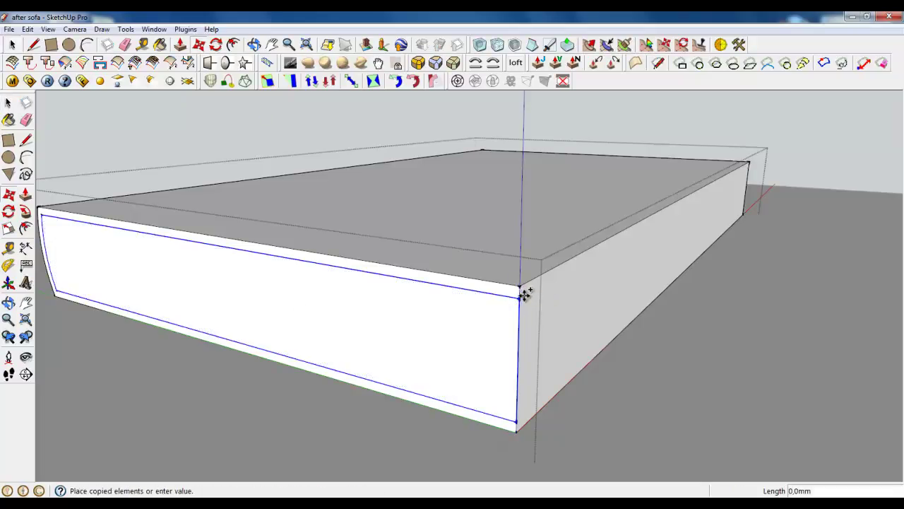
{"action": "left_click", "coordinate": [750, 168]}
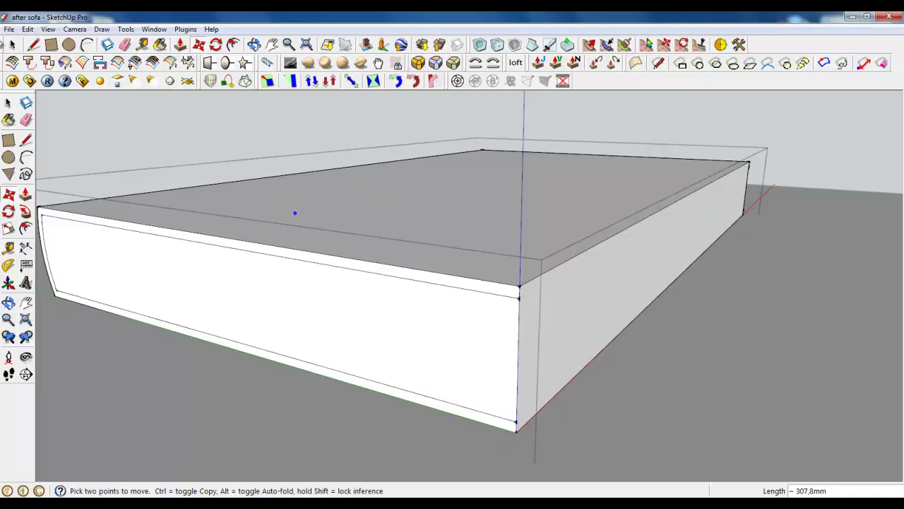
Draw a rectangle on the long side opposite the spine, joining the cover outlines of the two short ends.
{"action": "left_click", "coordinate": [51, 46]}
{"action": "left_click", "coordinate": [521, 288]}
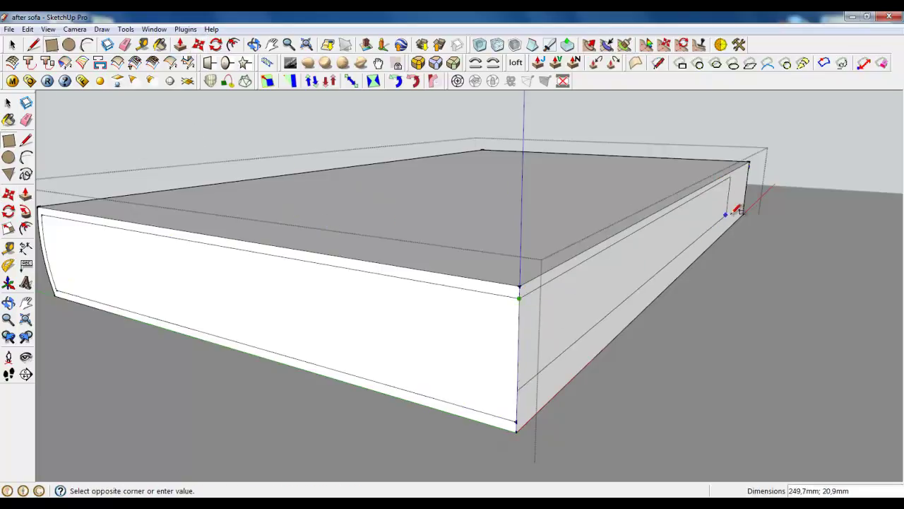
{"action": "left_click", "coordinate": [738, 206]}
Push the page faces slightly inward on the long open side and both short ends, the far end by about 1.7 mm.
{"action": "key", "text": "p"}
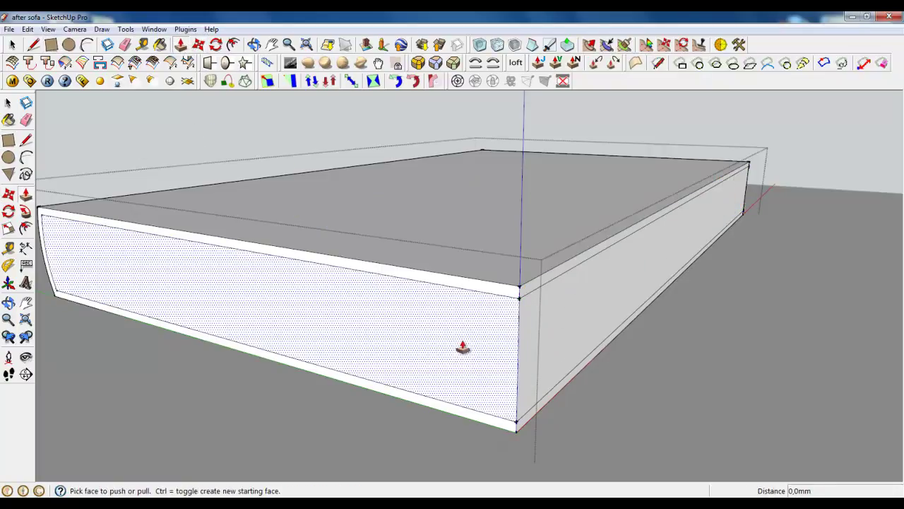
{"action": "left_click", "coordinate": [462, 347]}
{"action": "left_click", "coordinate": [488, 347]}
{"action": "left_click", "coordinate": [544, 344]}
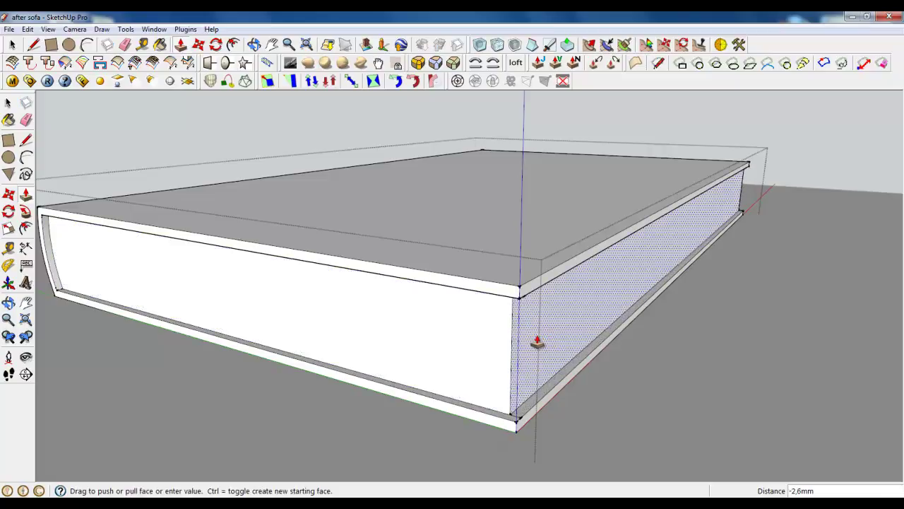
{"action": "left_click", "coordinate": [542, 344]}
{"action": "middle_click_drag", "start_coordinate": [543, 344], "coordinate": [659, 279]}
{"action": "scroll", "coordinate": [816, 311], "scroll_direction": "up", "scroll_amount": 5}
{"action": "left_click", "coordinate": [664, 272]}
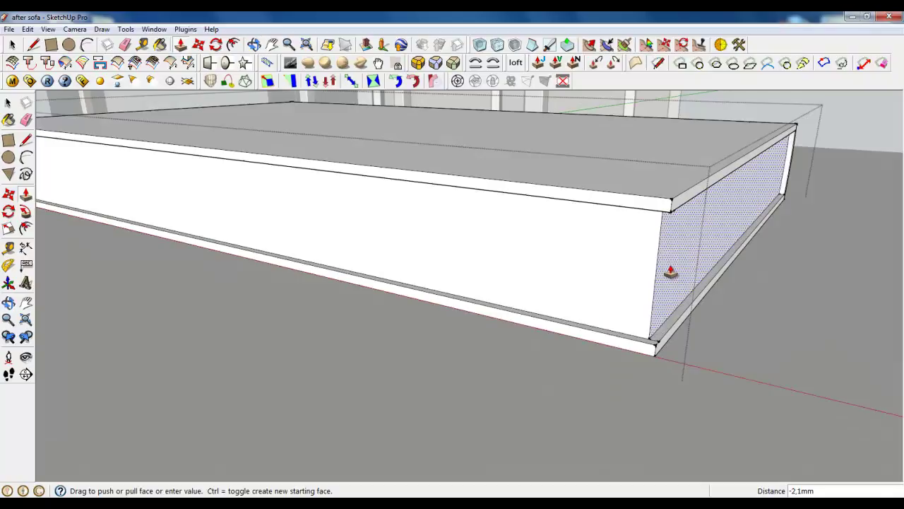
{"action": "left_click", "coordinate": [666, 270]}
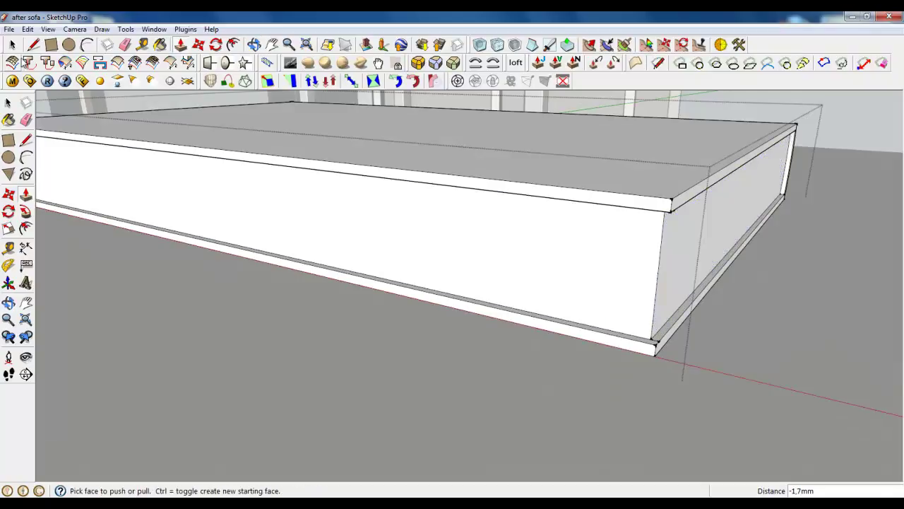
Select the thin cover rim faces and their edges on the far short end and along the long open side.
{"action": "left_click", "coordinate": [13, 45]}
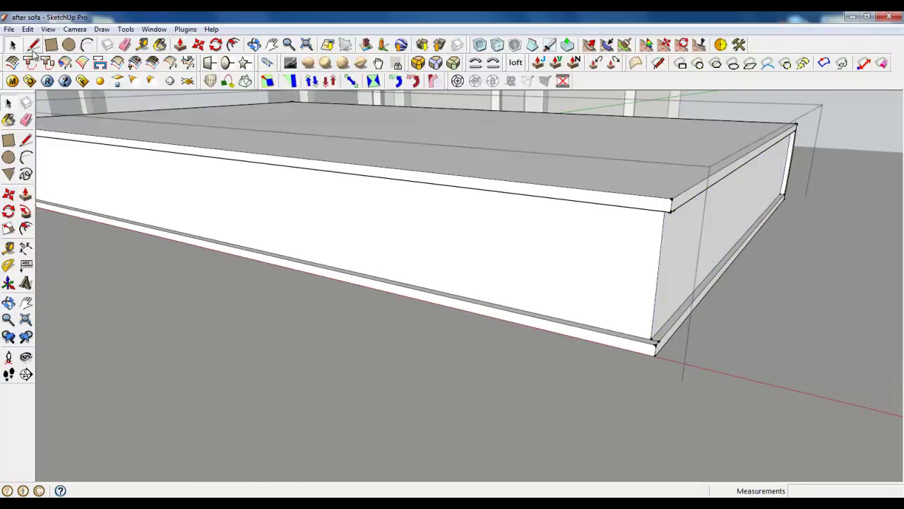
{"action": "scroll", "coordinate": [674, 205], "scroll_direction": "up", "scroll_amount": 2}
{"action": "left_click", "coordinate": [671, 206]}
{"action": "middle_click_drag", "start_coordinate": [669, 211], "coordinate": [686, 218]}
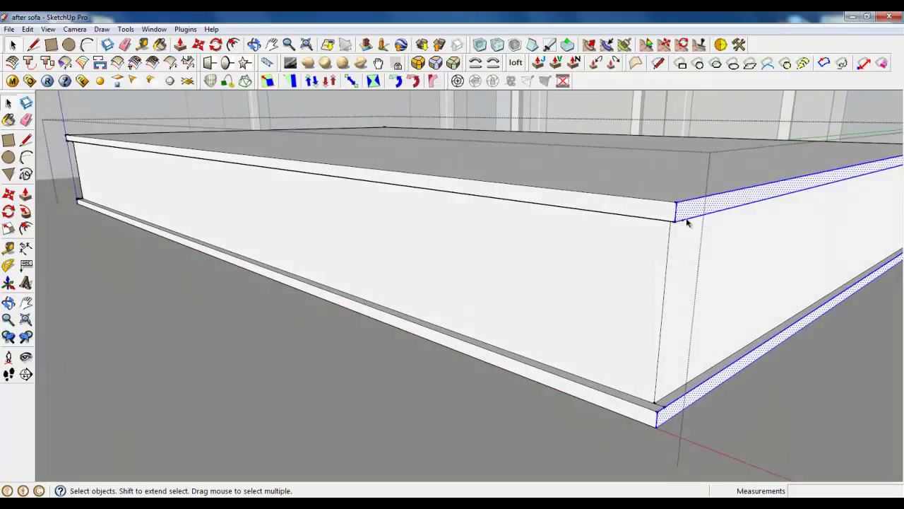
{"action": "left_click", "coordinate": [662, 204], "text": "ctrl"}
{"action": "left_click", "coordinate": [648, 418], "text": "ctrl"}
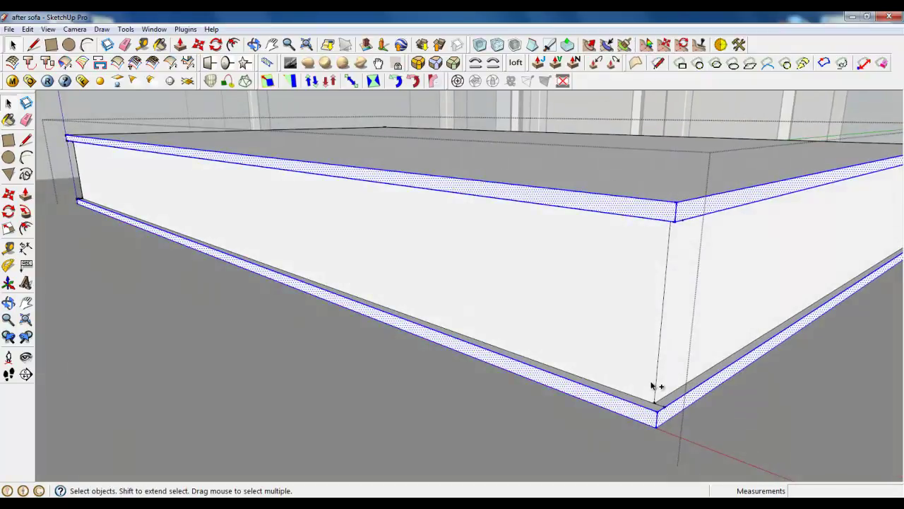
{"action": "left_click", "coordinate": [659, 383], "text": "ctrl"}
Add the other short end's cover rim and the rounded spine's long edges to the selection.
{"action": "middle_click_drag", "start_coordinate": [291, 254], "coordinate": [663, 268]}
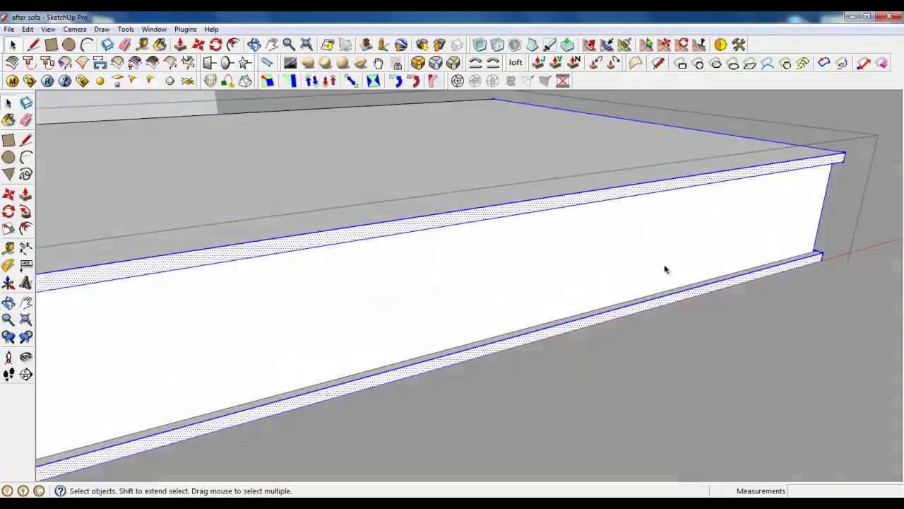
{"action": "scroll", "coordinate": [779, 203], "scroll_direction": "down", "scroll_amount": 4}
{"action": "scroll", "coordinate": [446, 281], "scroll_direction": "up", "scroll_amount": 3}
{"action": "scroll", "coordinate": [503, 285], "scroll_direction": "up", "scroll_amount": 1}
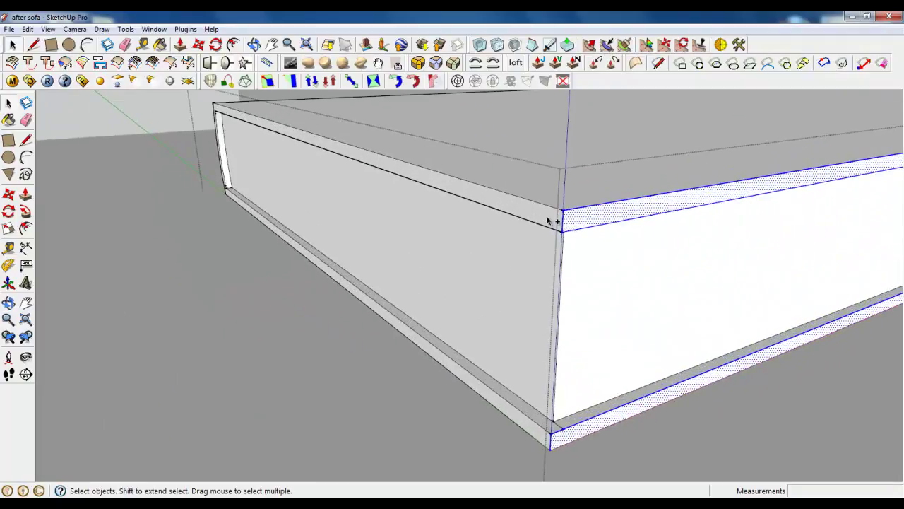
{"action": "double_click", "coordinate": [548, 220], "text": "ctrl"}
{"action": "scroll", "coordinate": [529, 400], "scroll_direction": "up", "scroll_amount": 2}
{"action": "scroll", "coordinate": [234, 281], "scroll_direction": "down", "scroll_amount": 5}
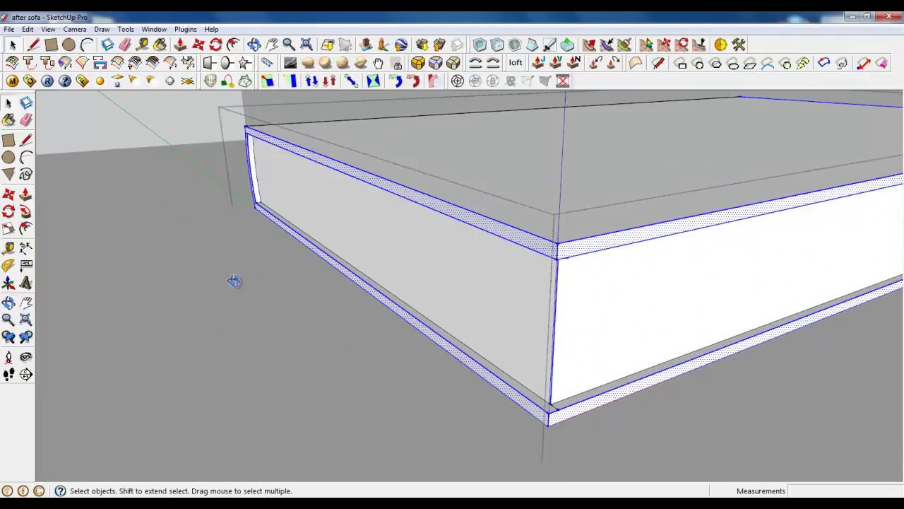
{"action": "middle_click_drag", "start_coordinate": [234, 280], "coordinate": [268, 238]}
{"action": "scroll", "coordinate": [407, 231], "scroll_direction": "up", "scroll_amount": 4}
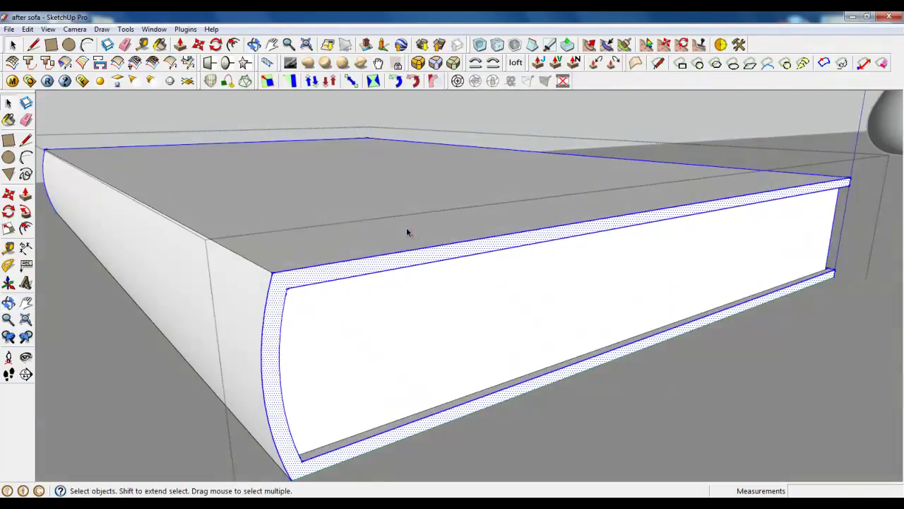
{"action": "left_click", "coordinate": [261, 262], "text": "ctrl"}
{"action": "scroll", "coordinate": [399, 229], "scroll_direction": "down", "scroll_amount": 3}
{"action": "scroll", "coordinate": [321, 347], "scroll_direction": "up", "scroll_amount": 4}
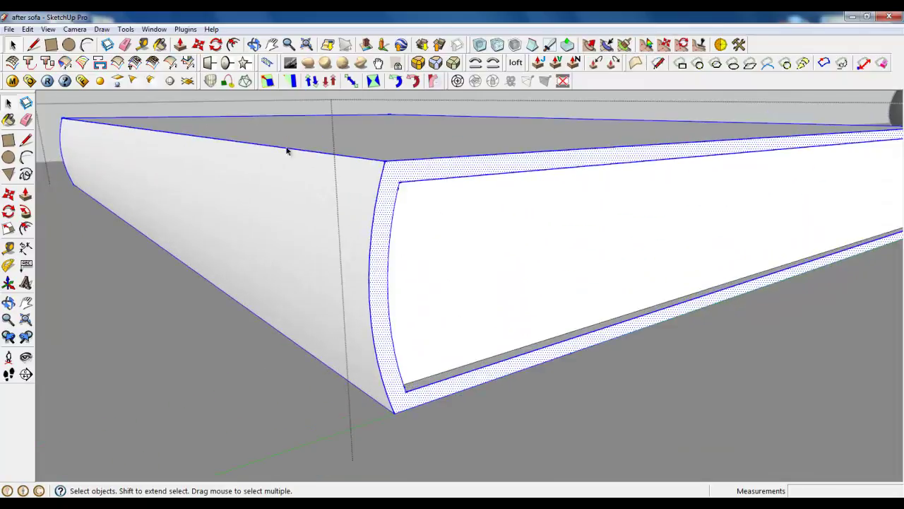
Round the selected cover and spine edges with Round Corner, using a 0,7 mm offset and 3 segments.
{"action": "left_click", "coordinate": [417, 63]}
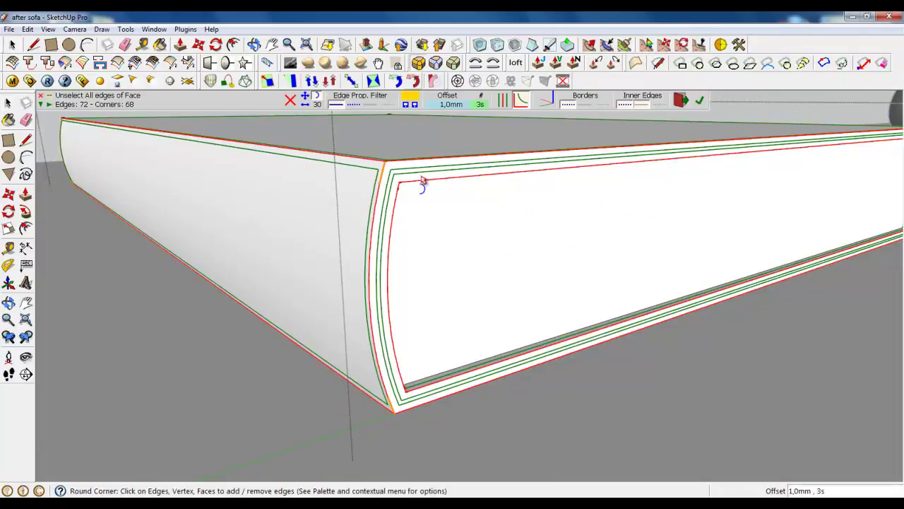
{"action": "left_click", "coordinate": [450, 104]}
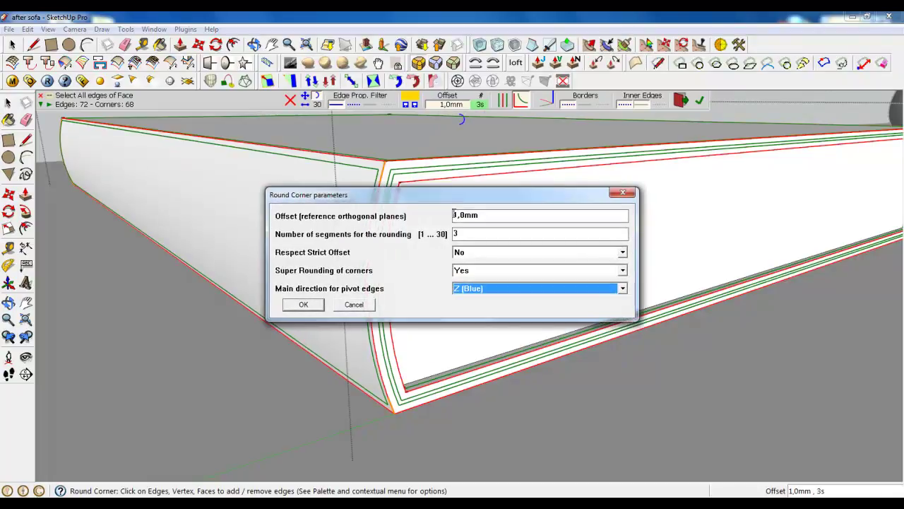
{"action": "left_click_drag", "start_coordinate": [456, 211], "coordinate": [445, 217]}
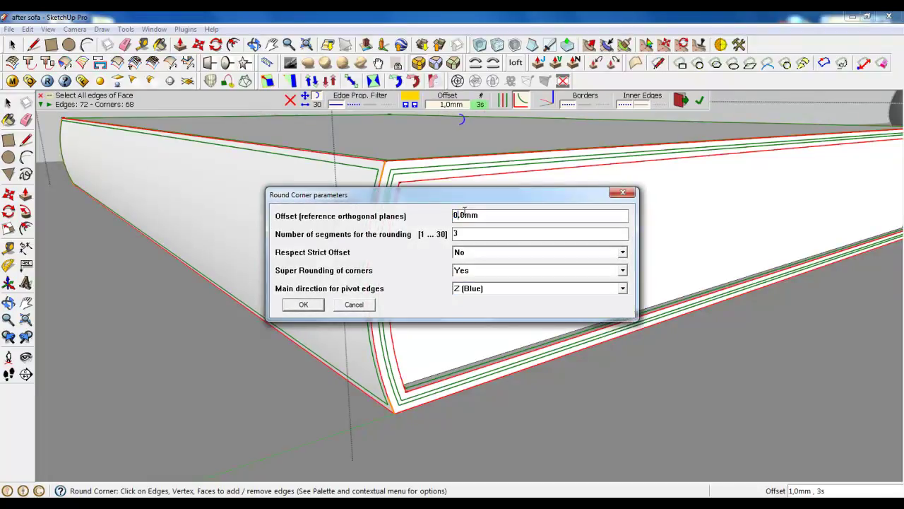
{"action": "left_click", "coordinate": [303, 304]}
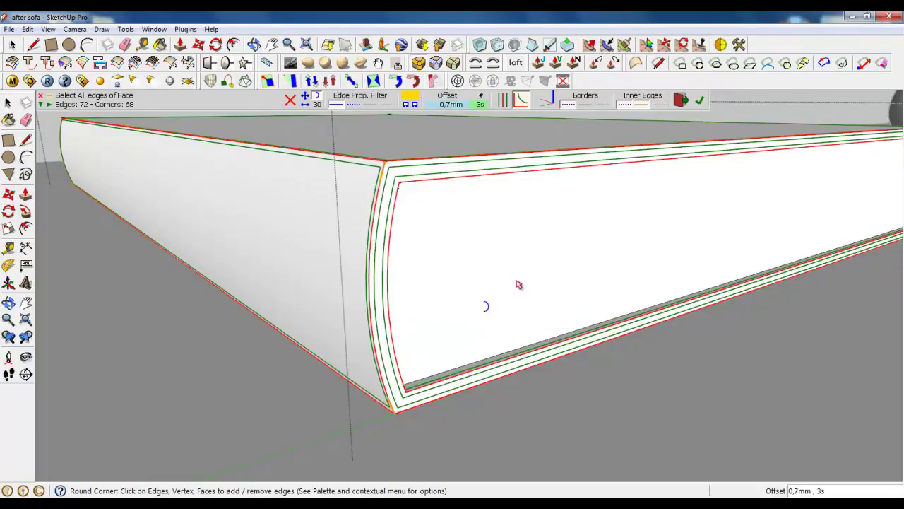
{"action": "left_click", "coordinate": [700, 100]}
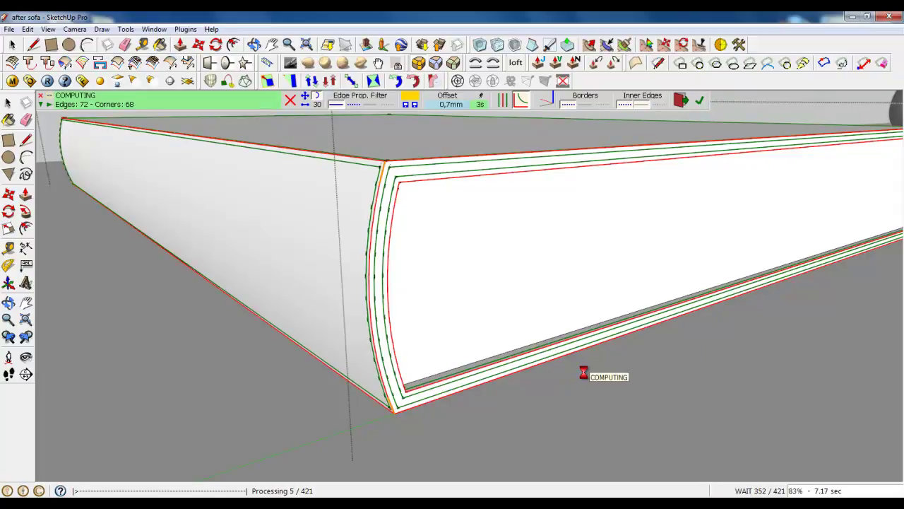
{"action": "key", "text": "space"}
Close the book group to leave its editing context.
{"action": "scroll", "coordinate": [414, 308], "scroll_direction": "down", "scroll_amount": 8}
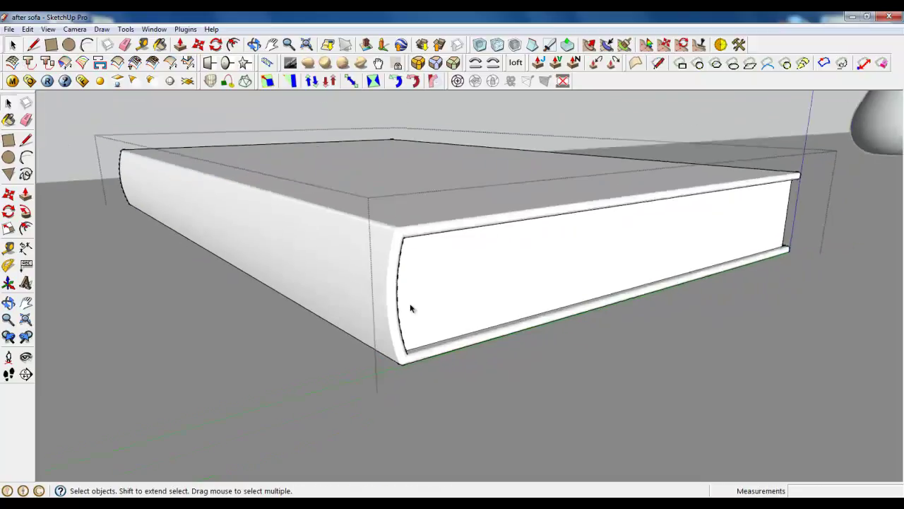
{"action": "middle_click_drag", "start_coordinate": [413, 309], "coordinate": [332, 321]}
{"action": "scroll", "coordinate": [454, 123], "scroll_direction": "down", "scroll_amount": 3}
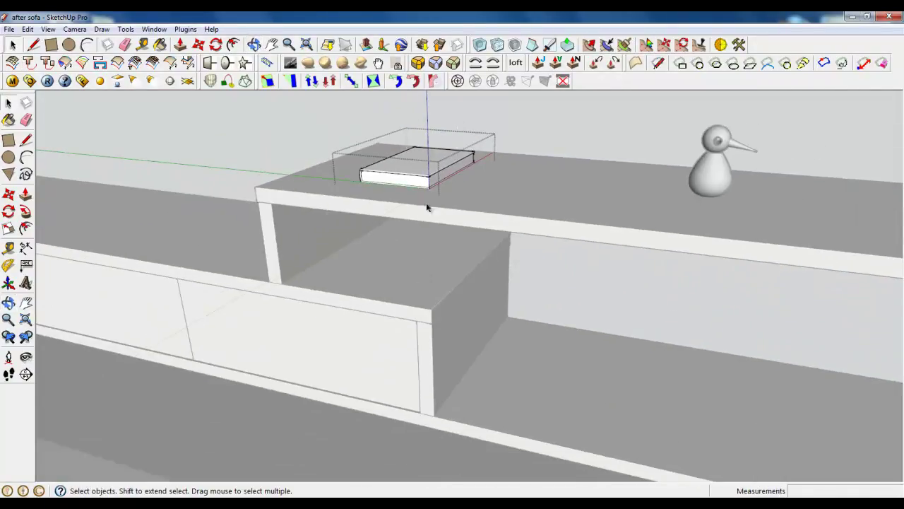
{"action": "scroll", "coordinate": [421, 231], "scroll_direction": "down", "scroll_amount": 3}
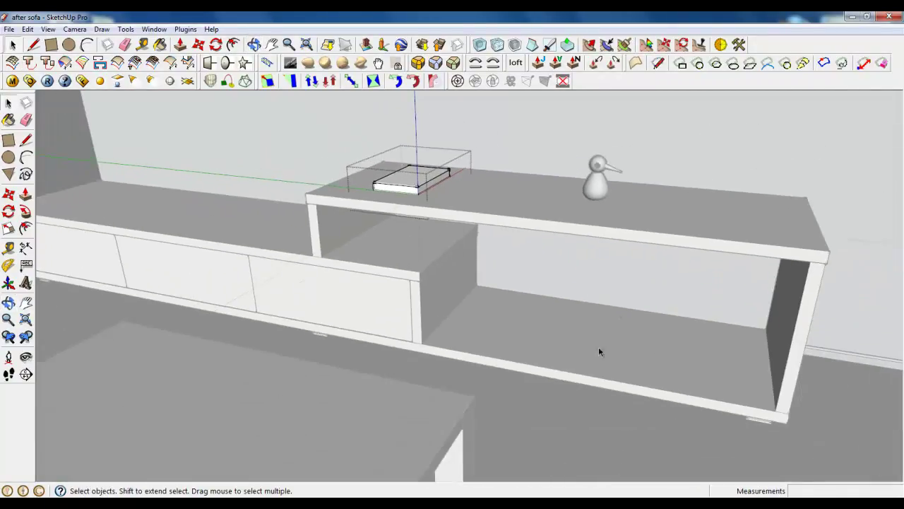
{"action": "middle_click_drag", "start_coordinate": [317, 222], "coordinate": [213, 378]}
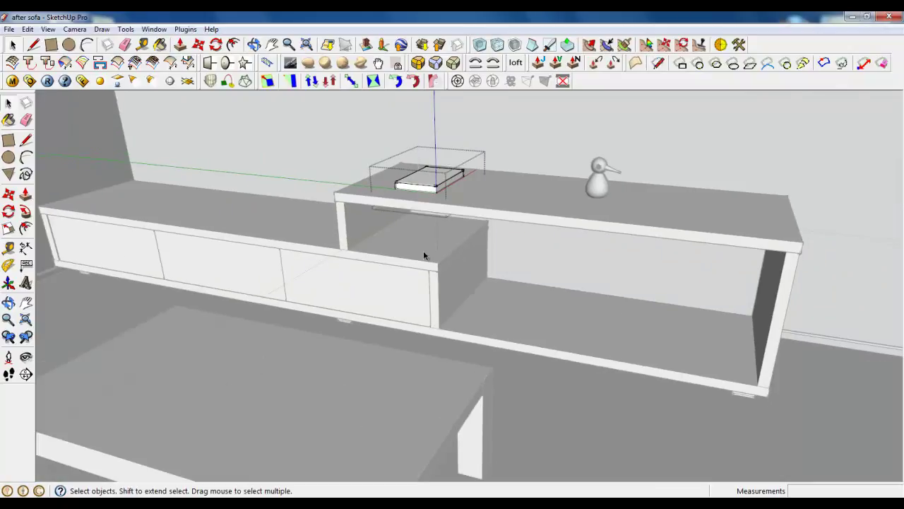
{"action": "right_click", "coordinate": [273, 163]}
{"action": "left_click", "coordinate": [282, 175]}
Draw a 223 mm square on the coffee table's top near its middle.
{"action": "scroll", "coordinate": [595, 190], "scroll_direction": "down", "scroll_amount": 2}
{"action": "middle_click_drag", "start_coordinate": [454, 335], "coordinate": [276, 317]}
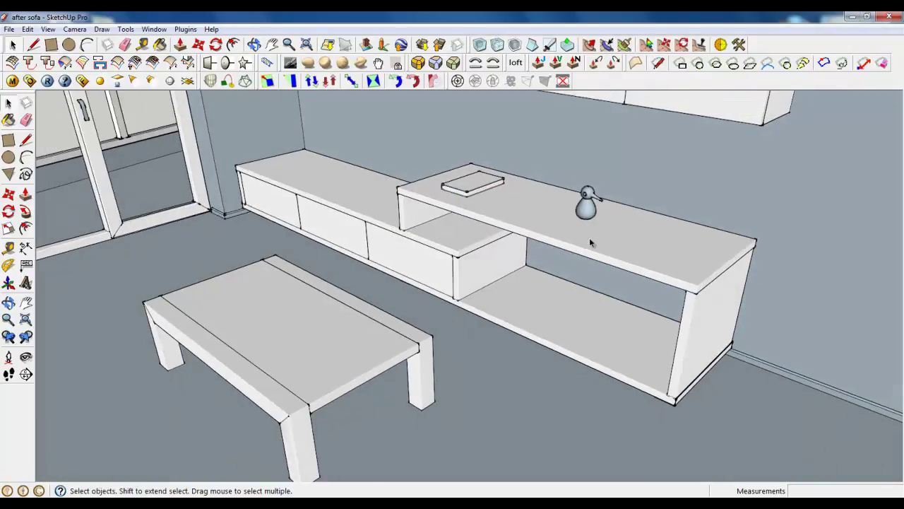
{"action": "scroll", "coordinate": [200, 357], "scroll_direction": "up", "scroll_amount": 3}
{"action": "middle_click_drag", "start_coordinate": [304, 359], "coordinate": [388, 287]}
{"action": "scroll", "coordinate": [388, 287], "scroll_direction": "up", "scroll_amount": 1}
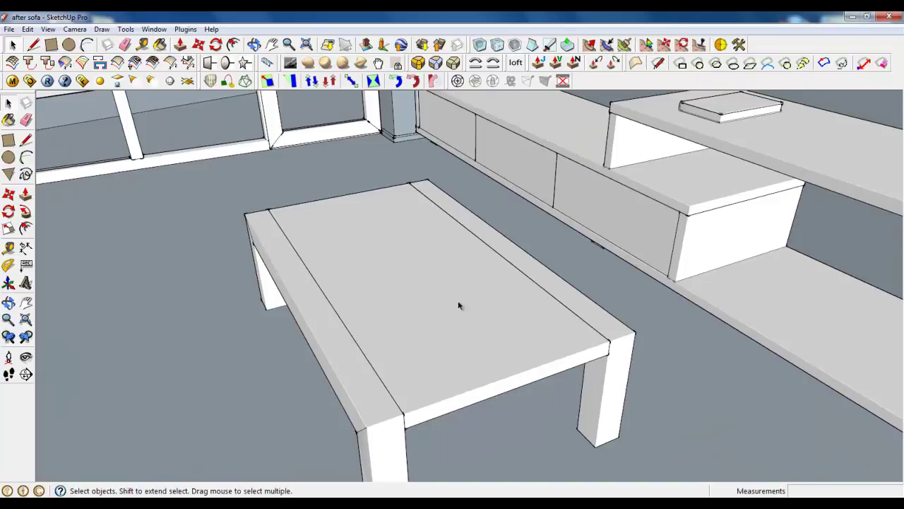
{"action": "scroll", "coordinate": [360, 304], "scroll_direction": "up", "scroll_amount": 5}
{"action": "scroll", "coordinate": [450, 269], "scroll_direction": "down", "scroll_amount": 5}
{"action": "scroll", "coordinate": [408, 267], "scroll_direction": "up", "scroll_amount": 4}
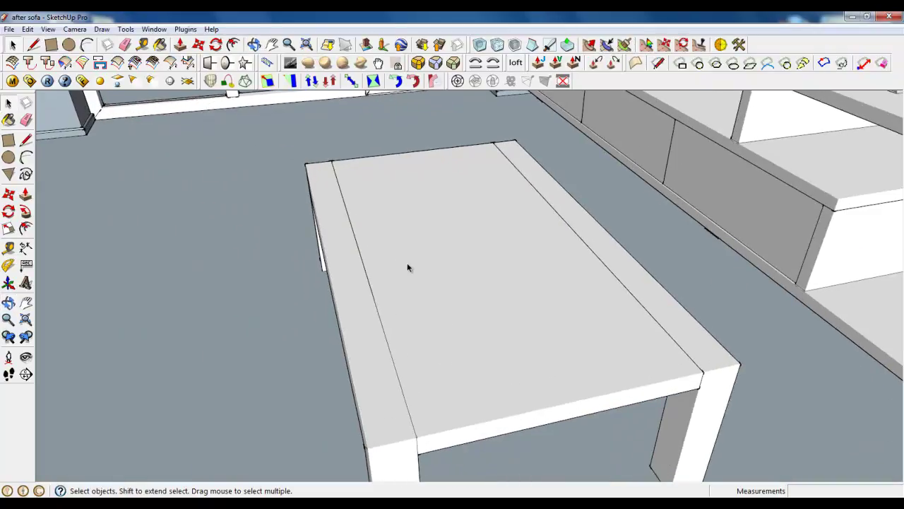
{"action": "middle_click_drag", "start_coordinate": [407, 267], "coordinate": [381, 278]}
{"action": "scroll", "coordinate": [394, 272], "scroll_direction": "up", "scroll_amount": 4}
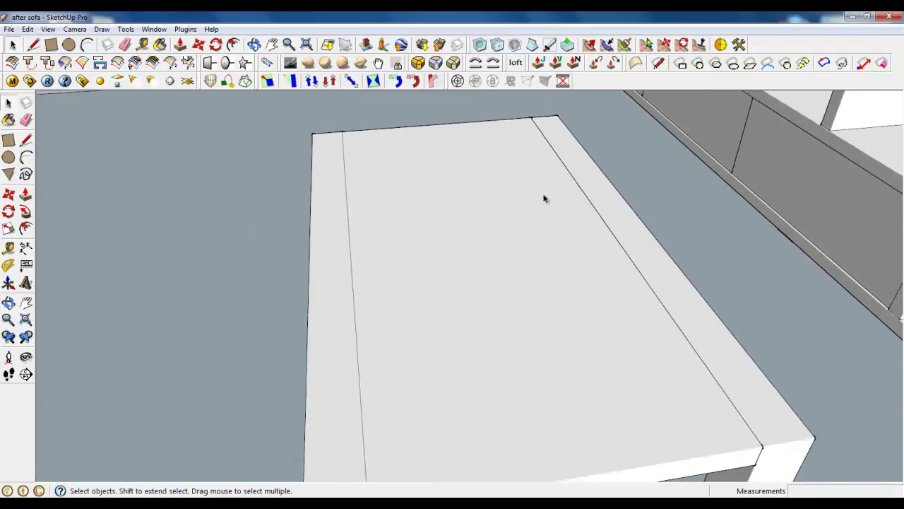
{"action": "middle_click_drag", "start_coordinate": [544, 198], "coordinate": [420, 313]}
{"action": "middle_click_drag", "start_coordinate": [569, 236], "coordinate": [424, 286]}
{"action": "scroll", "coordinate": [466, 297], "scroll_direction": "up", "scroll_amount": 3}
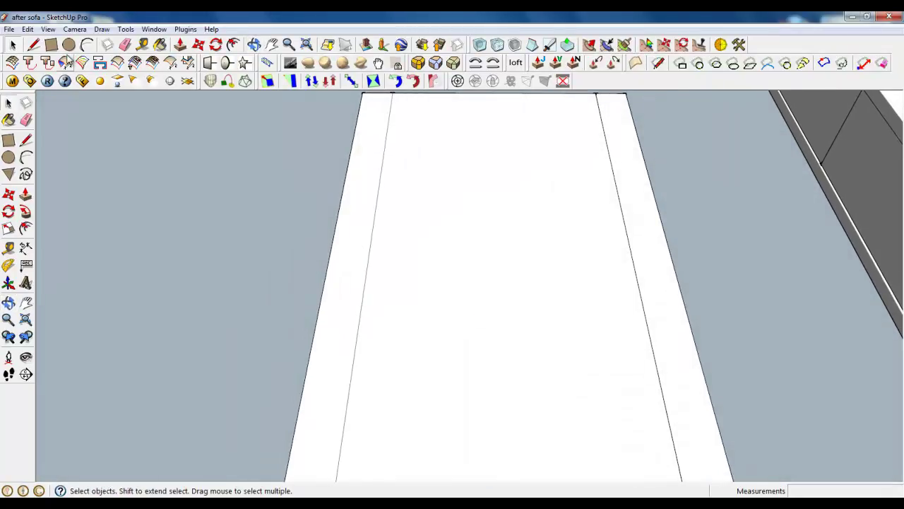
{"action": "left_click", "coordinate": [51, 45]}
{"action": "left_click", "coordinate": [426, 251]}
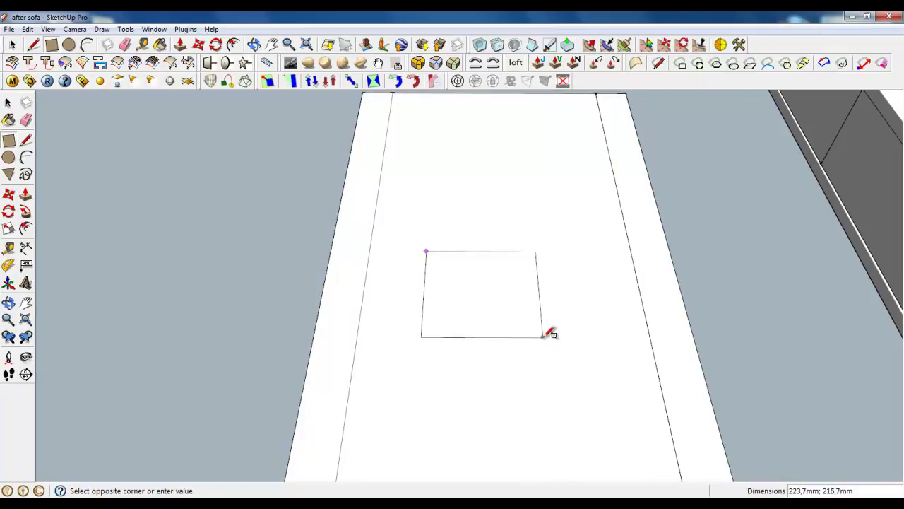
{"action": "left_click", "coordinate": [548, 334]}
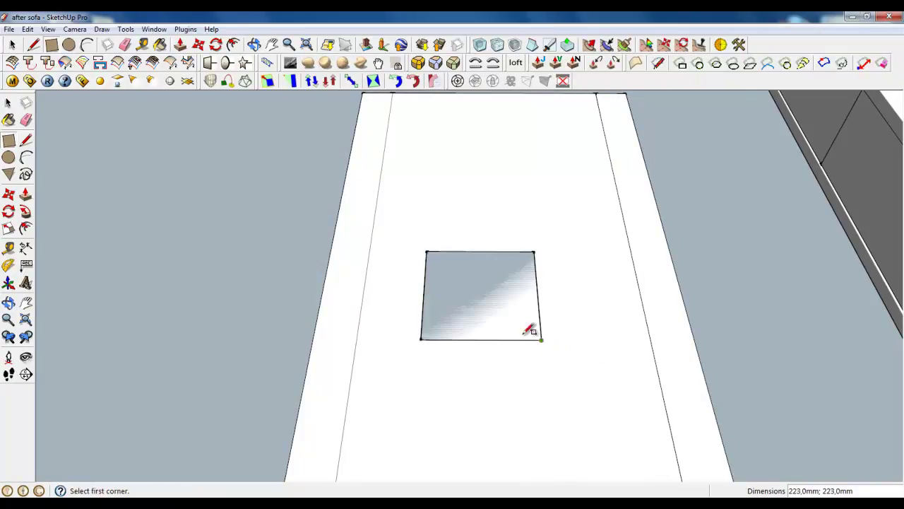
{"action": "middle_click_drag", "start_coordinate": [529, 329], "coordinate": [565, 327]}
Make the square on the coffee table into a group and open the group for editing.
{"action": "key", "text": "space"}
{"action": "middle_click_drag", "start_coordinate": [70, 108], "coordinate": [460, 244]}
{"action": "right_click", "coordinate": [458, 241]}
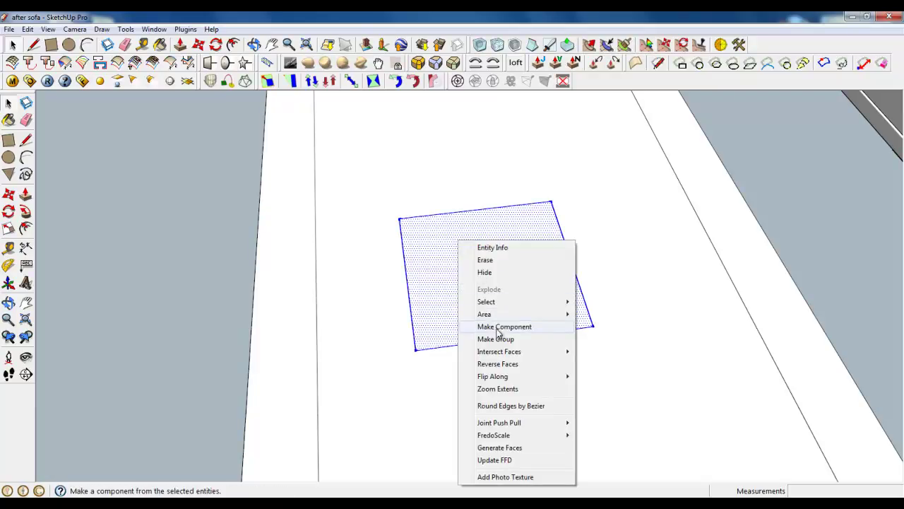
{"action": "left_click", "coordinate": [495, 339]}
{"action": "double_click", "coordinate": [473, 278]}
Offset the square's outline inward to create a smaller concentric square.
{"action": "scroll", "coordinate": [473, 278], "scroll_direction": "up", "scroll_amount": 2}
{"action": "left_click", "coordinate": [233, 44]}
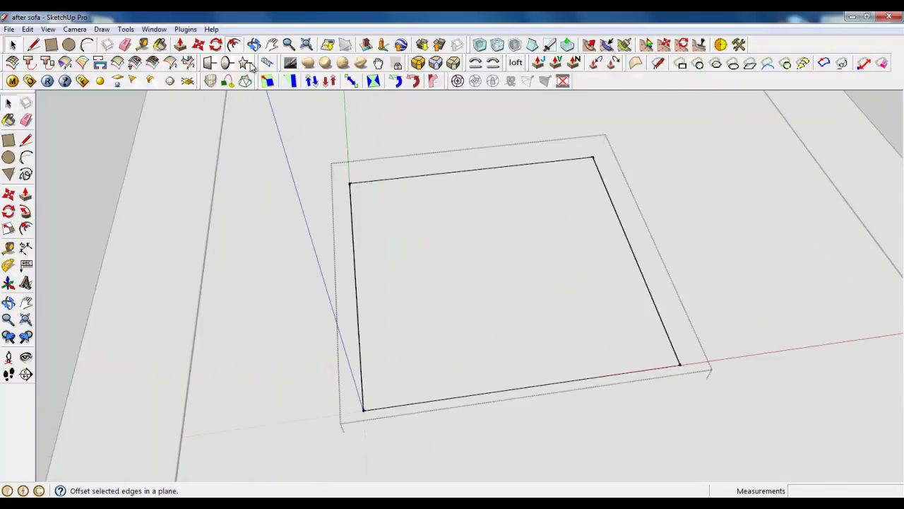
{"action": "left_click", "coordinate": [396, 179]}
{"action": "left_click", "coordinate": [402, 212]}
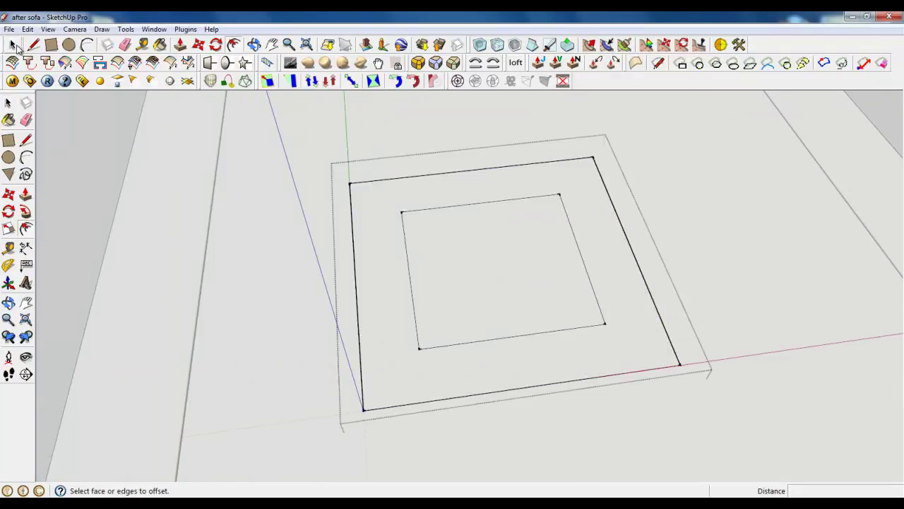
Raise only the four outer edges of the square vertically by about 12 mm to form sloping sides.
{"action": "left_click", "coordinate": [14, 44]}
{"action": "double_click", "coordinate": [383, 231]}
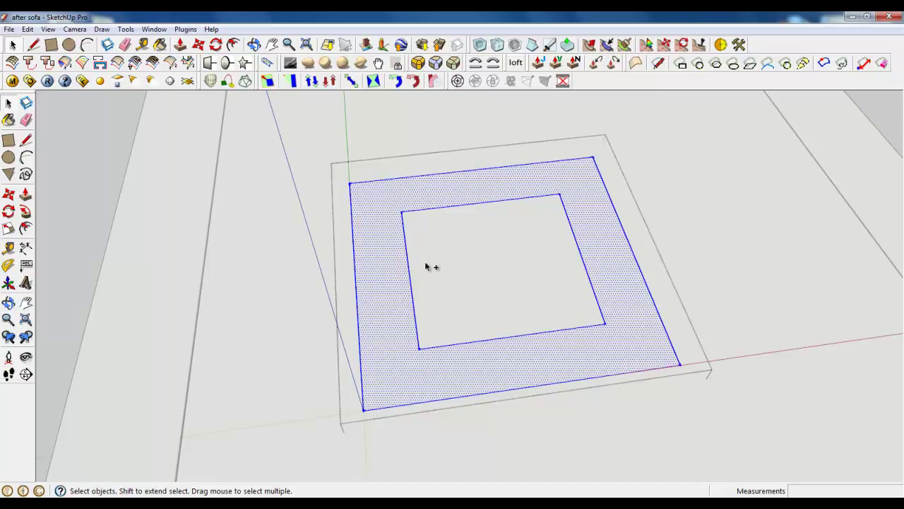
{"action": "left_click", "coordinate": [444, 265], "text": "ctrl"}
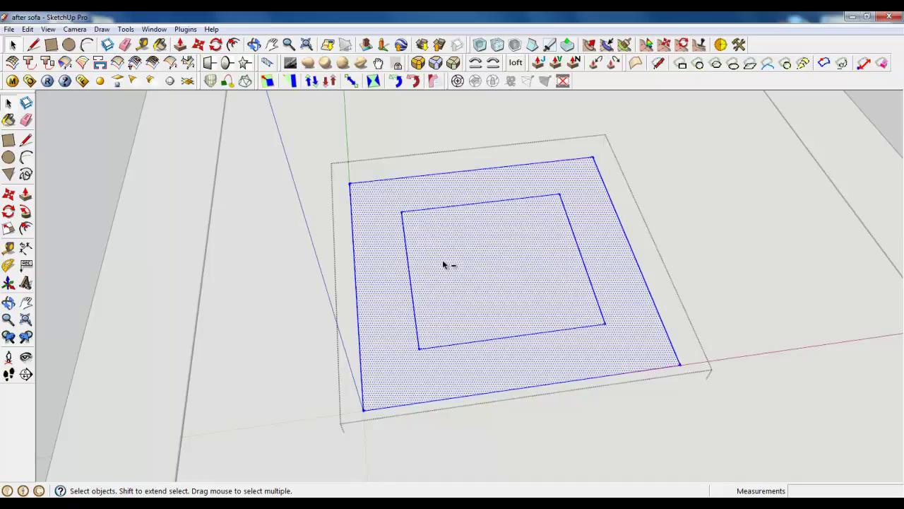
{"action": "left_click", "coordinate": [444, 264], "text": "ctrl+shift"}
{"action": "left_click", "coordinate": [392, 245], "text": "ctrl+shift"}
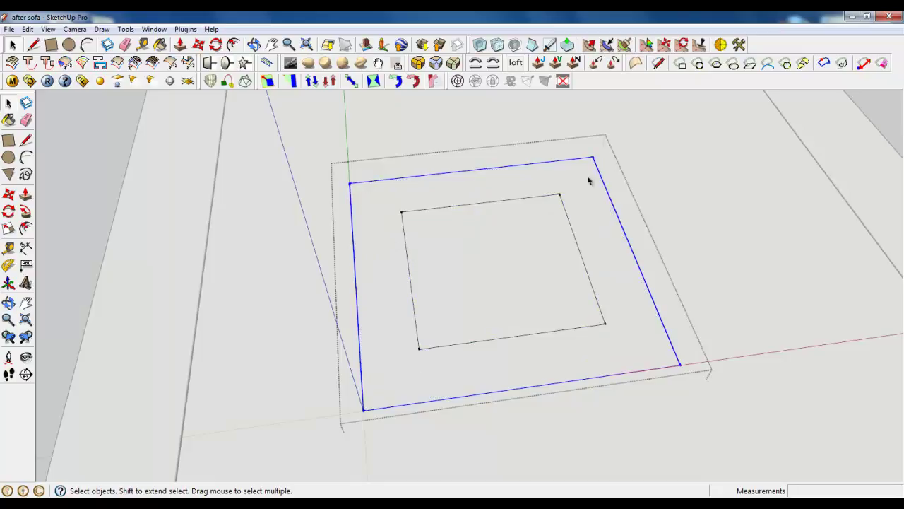
{"action": "left_click", "coordinate": [199, 43]}
{"action": "mouse_move", "coordinate": [417, 422]}
{"action": "middle_mouse_down"}
{"action": "mouse_move", "coordinate": [414, 329]}
{"action": "mouse_move", "coordinate": [361, 322]}
{"action": "middle_mouse_up"}
{"action": "left_click", "coordinate": [344, 342]}
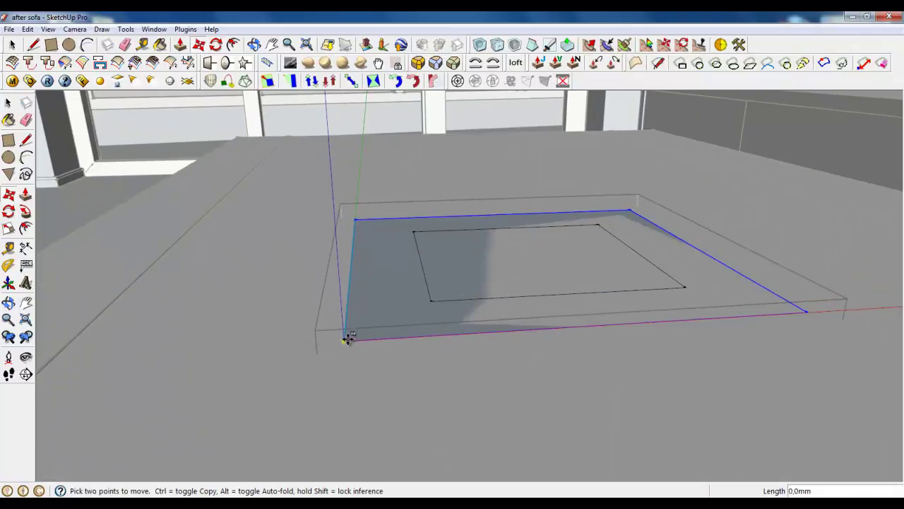
{"action": "left_click", "coordinate": [344, 314]}
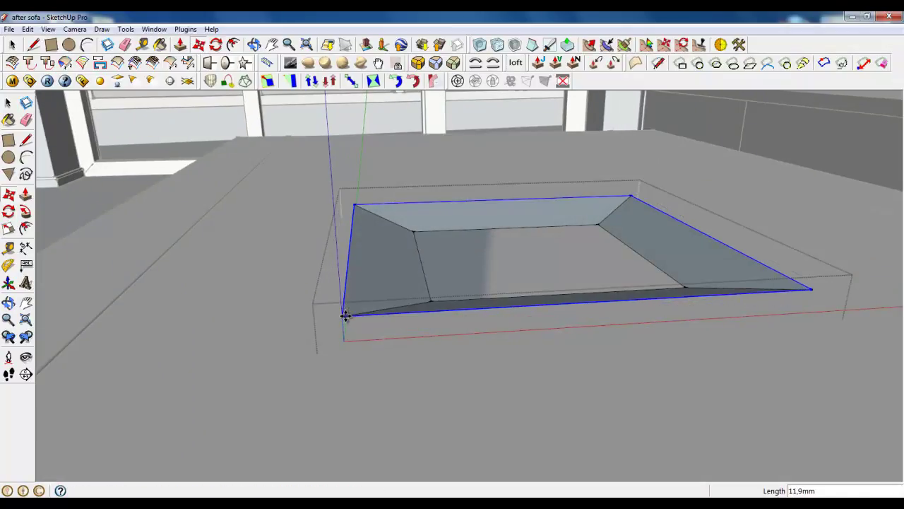
Copy the whole tray shape 5 mm straight up along the blue axis.
{"action": "key", "text": "space"}
{"action": "key", "text": "ctrl+a"}
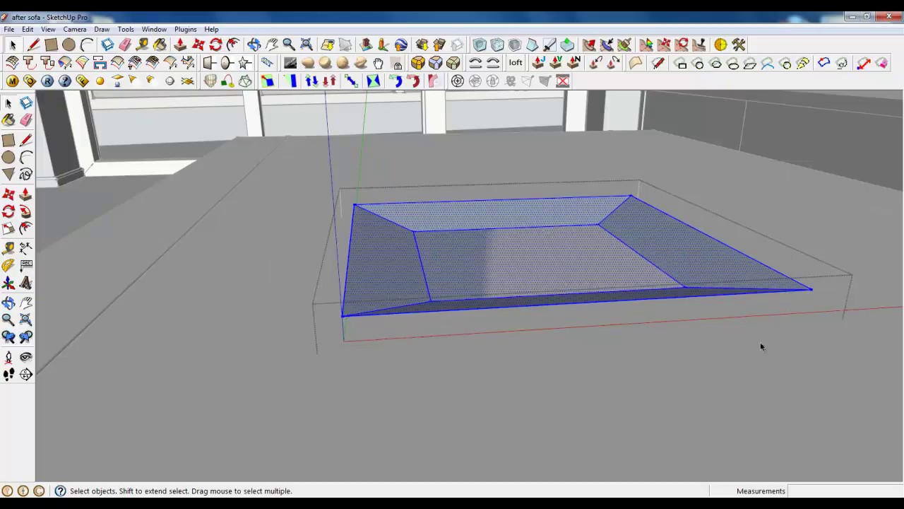
{"action": "key", "text": "m"}
{"action": "key", "text": "ctrl"}
{"action": "left_click", "coordinate": [411, 232]}
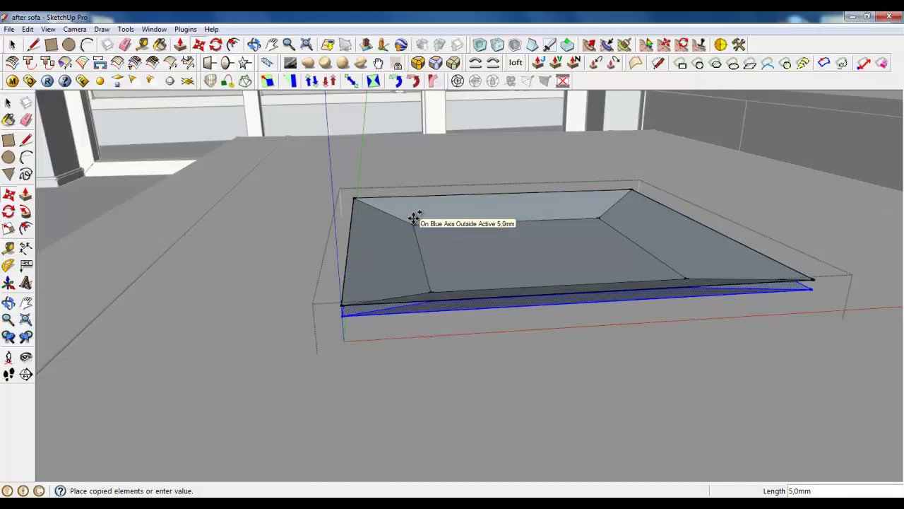
{"action": "left_click", "coordinate": [414, 219]}
Join the upper and lower tray outlines at the two corners on the red-axis side and trace the lower edge between them.
{"action": "key", "text": "l"}
{"action": "mouse_move", "coordinate": [431, 339]}
{"action": "middle_mouse_down"}
{"action": "mouse_move", "coordinate": [454, 356]}
{"action": "mouse_move", "coordinate": [452, 281]}
{"action": "middle_mouse_up"}
{"action": "left_click", "coordinate": [421, 306]}
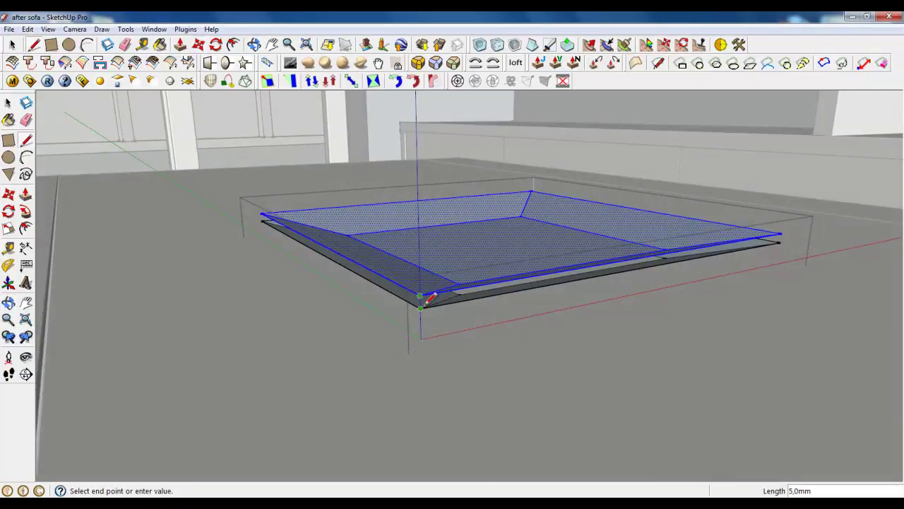
{"action": "scroll", "coordinate": [632, 259], "scroll_direction": "up", "scroll_amount": 3}
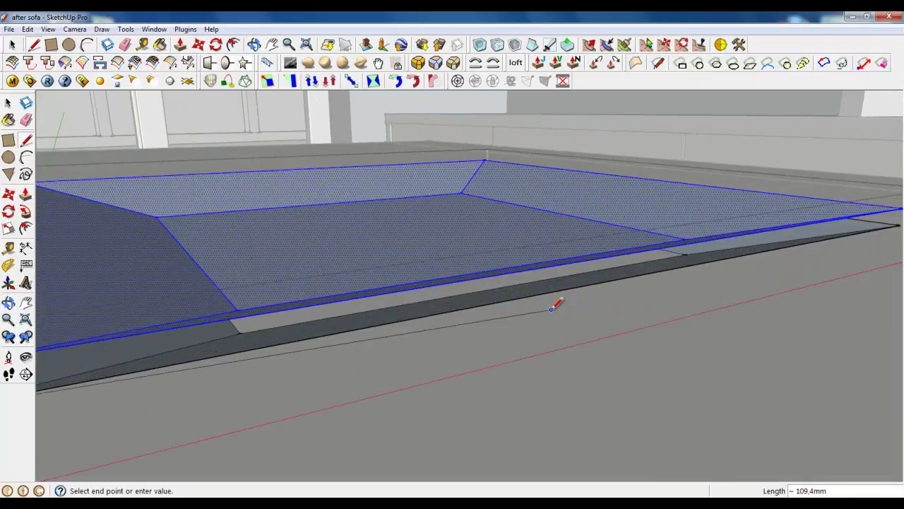
{"action": "key", "text": "Escape"}
{"action": "scroll", "coordinate": [736, 266], "scroll_direction": "down", "scroll_amount": 1}
{"action": "left_click", "coordinate": [873, 217]}
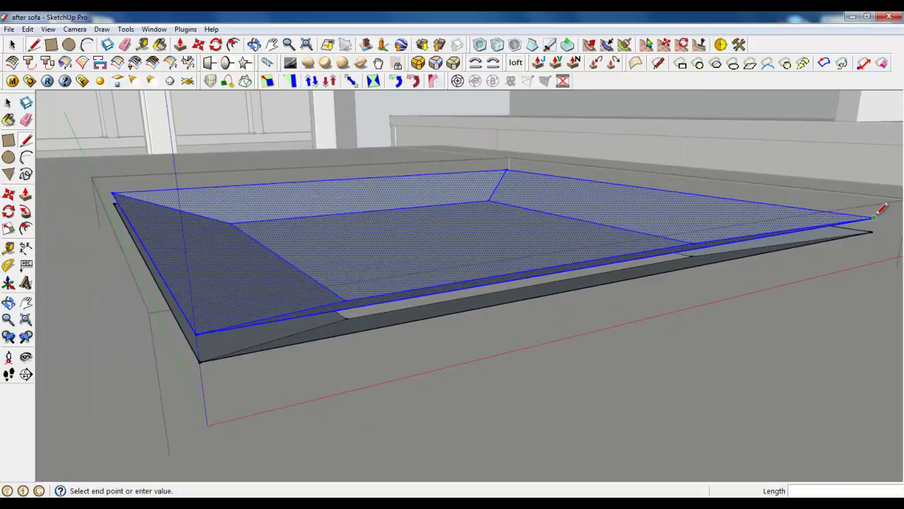
{"action": "middle_click_drag", "start_coordinate": [876, 224], "coordinate": [628, 349]}
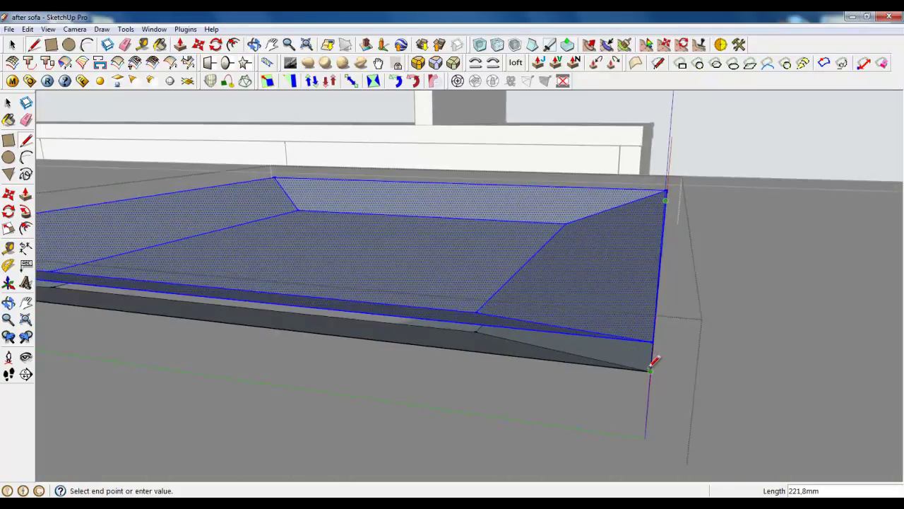
{"action": "left_click", "coordinate": [651, 369]}
Draw short vertical lines joining the upper and lower outlines at the remaining open corners to close the tray's rim.
{"action": "scroll", "coordinate": [761, 375], "scroll_direction": "down", "scroll_amount": 3}
{"action": "middle_click_drag", "start_coordinate": [399, 363], "coordinate": [578, 344]}
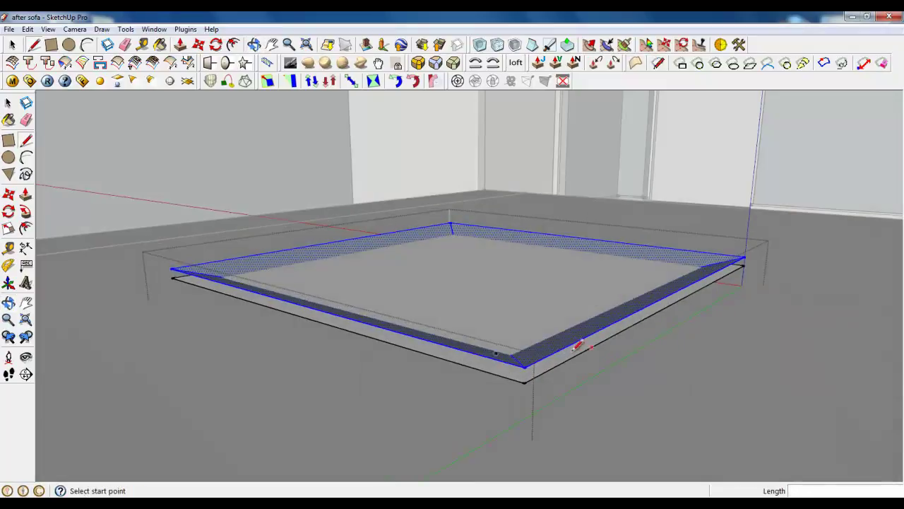
{"action": "left_click", "coordinate": [526, 365]}
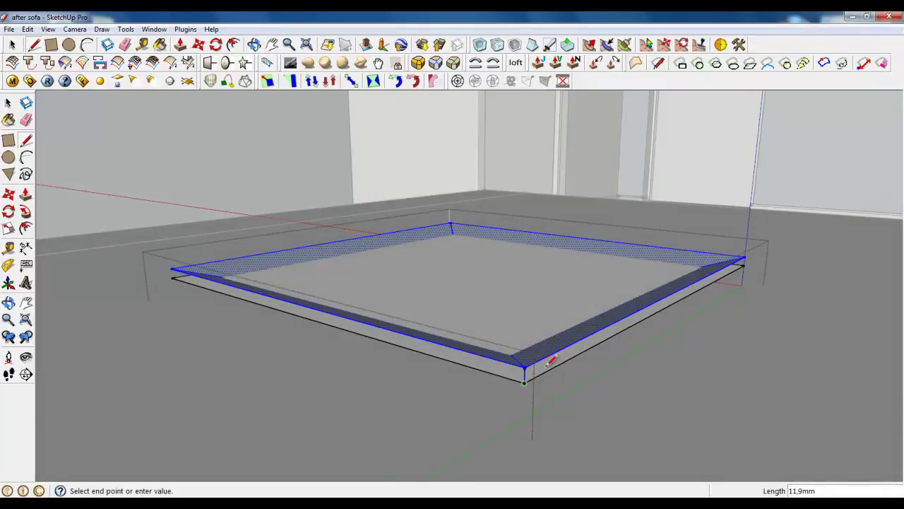
{"action": "left_click", "coordinate": [745, 262]}
{"action": "left_click", "coordinate": [750, 251]}
{"action": "middle_click_drag", "start_coordinate": [378, 355], "coordinate": [488, 361]}
{"action": "scroll", "coordinate": [492, 363], "scroll_direction": "up", "scroll_amount": 1}
{"action": "left_click", "coordinate": [495, 365]}
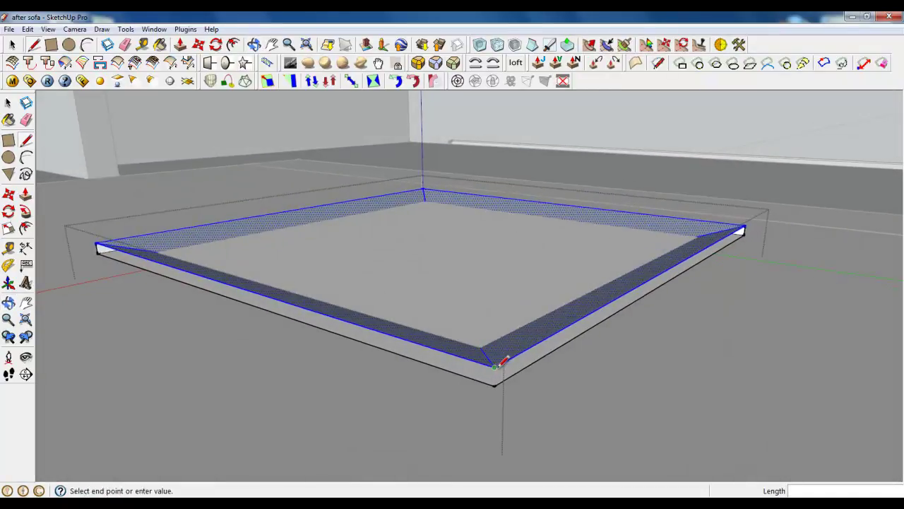
{"action": "left_click", "coordinate": [495, 384]}
Delete the flat face covering the recess inside the tray's sloping sides.
{"action": "left_click", "coordinate": [13, 45]}
{"action": "left_click", "coordinate": [349, 272]}
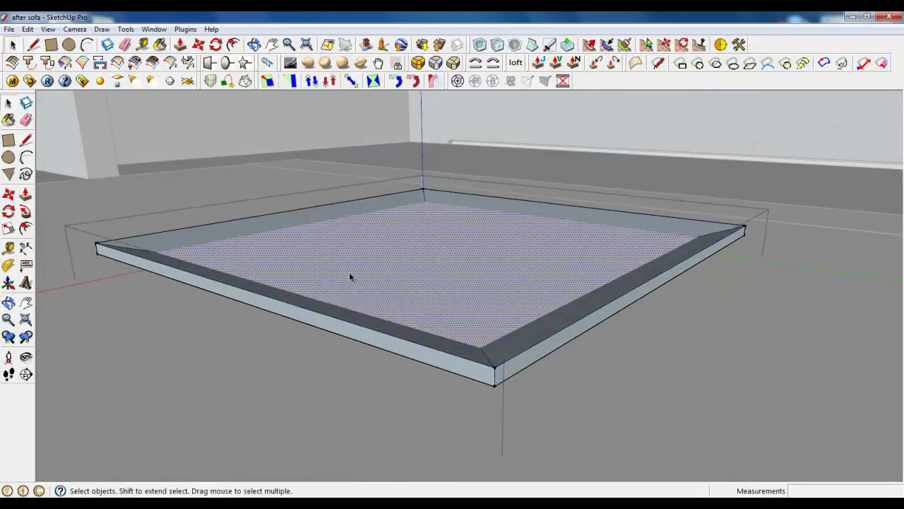
{"action": "key", "text": "Delete"}
Subdivide all of the tray's faces with the Subdivide tool.
{"action": "middle_click_drag", "start_coordinate": [488, 328], "coordinate": [432, 322]}
{"action": "middle_click_drag", "start_coordinate": [582, 346], "coordinate": [501, 296]}
{"action": "triple_click", "coordinate": [501, 295]}
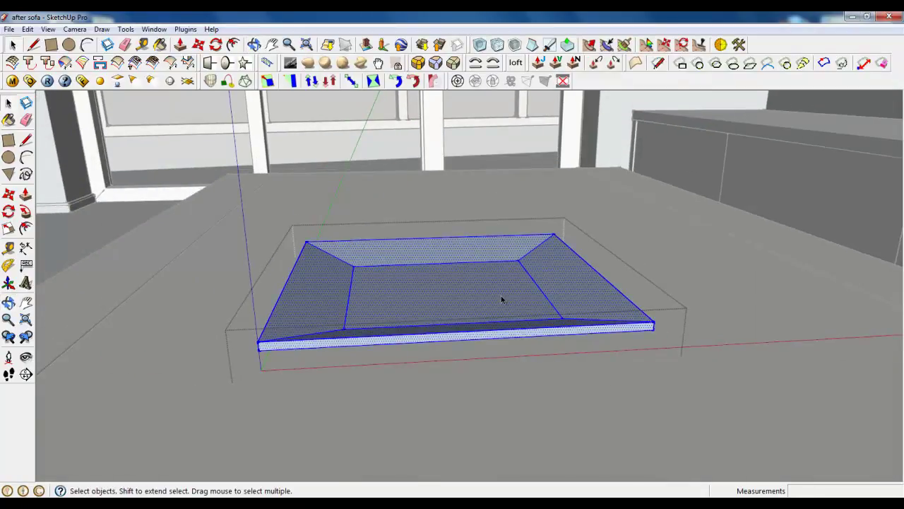
{"action": "left_click", "coordinate": [498, 46]}
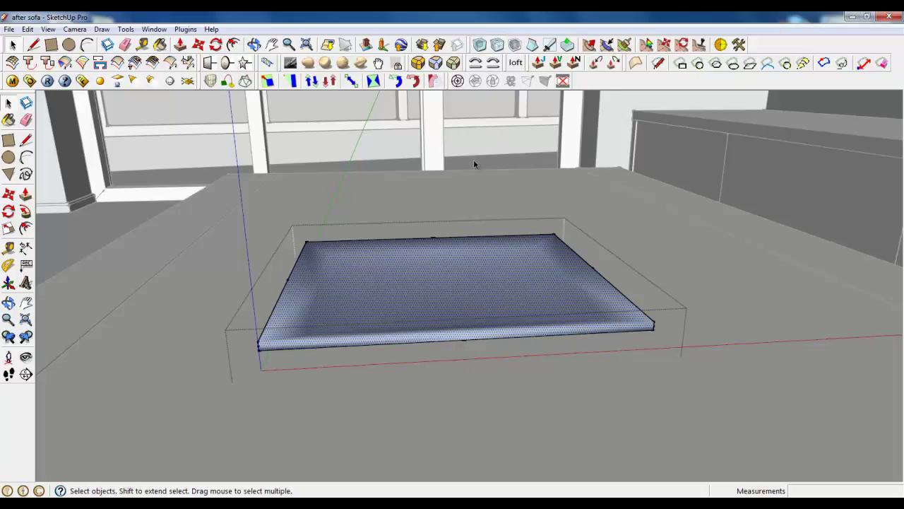
Subdivide and smooth the whole tray mesh with 3 iterations.
{"action": "triple_click", "coordinate": [446, 261]}
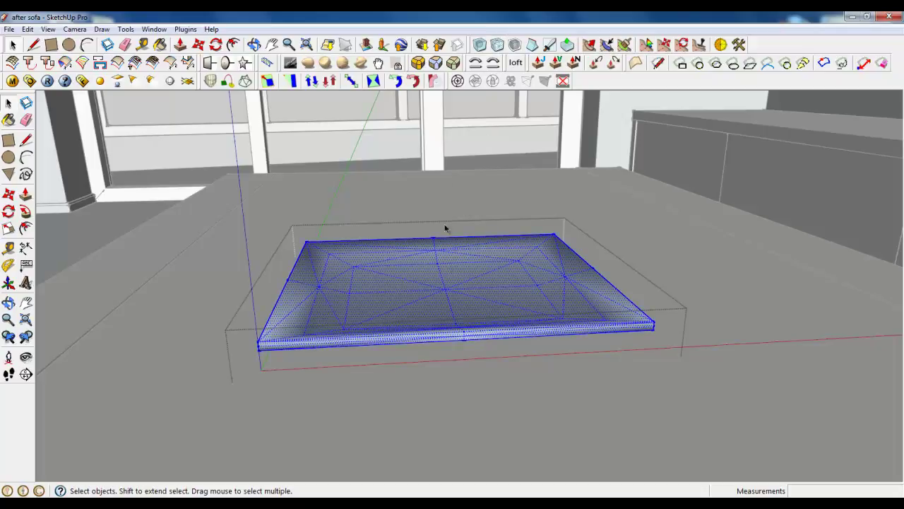
{"action": "left_click", "coordinate": [482, 45]}
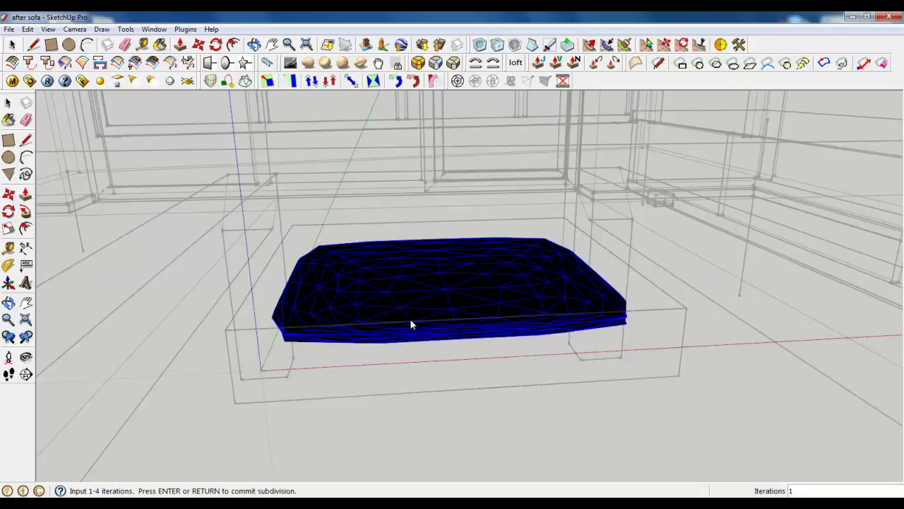
{"action": "key", "text": "Return"}
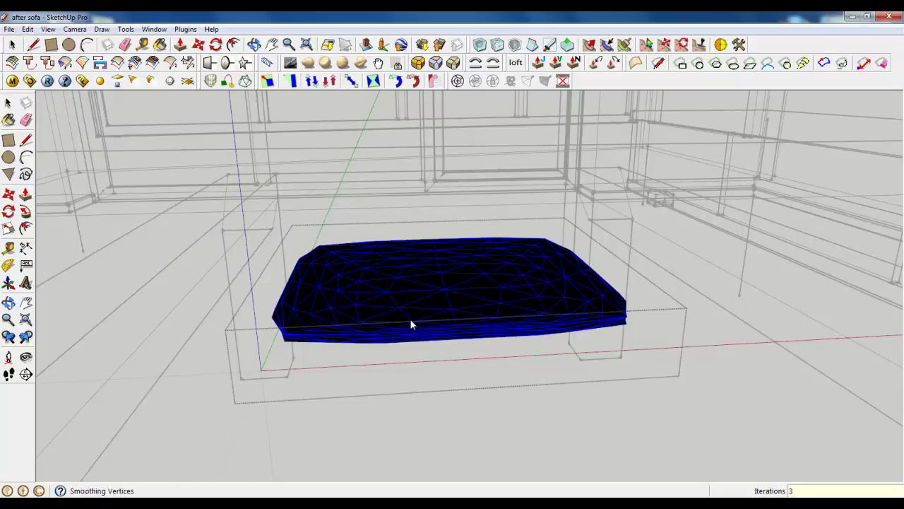
{"action": "key", "text": "Return"}
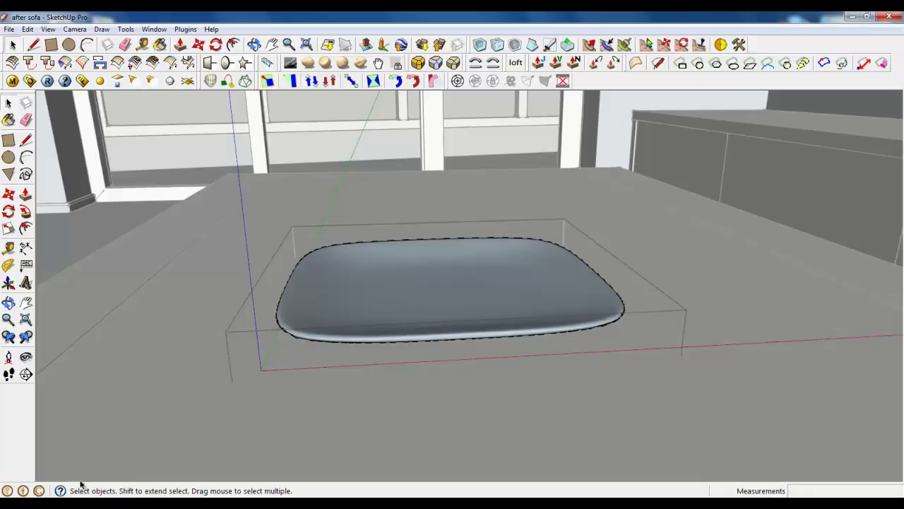
Make the entire smoothed tray mesh a group.
{"action": "left_click", "coordinate": [348, 298]}
{"action": "middle_click_drag", "start_coordinate": [559, 305], "coordinate": [537, 353]}
{"action": "scroll", "coordinate": [417, 311], "scroll_direction": "down", "scroll_amount": 2}
{"action": "middle_click_drag", "start_coordinate": [420, 315], "coordinate": [414, 342]}
{"action": "scroll", "coordinate": [415, 341], "scroll_direction": "up", "scroll_amount": 2}
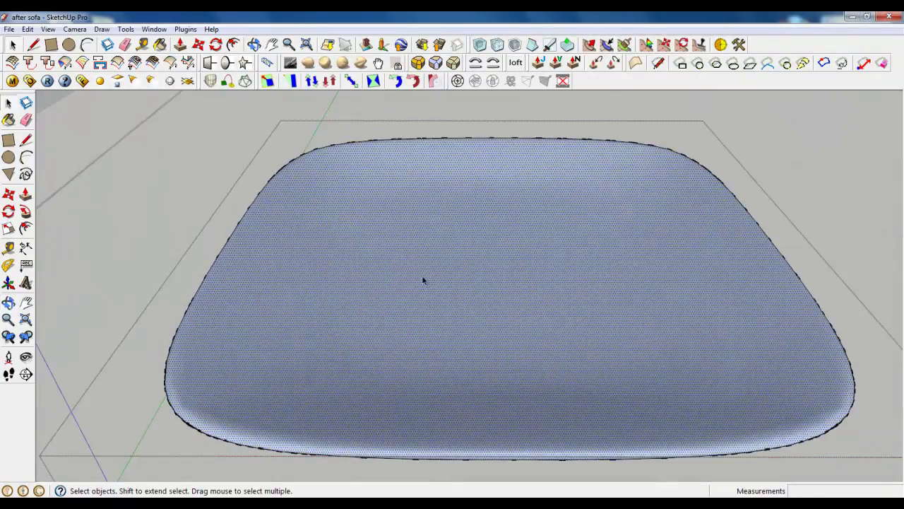
{"action": "triple_click", "coordinate": [345, 230]}
{"action": "right_click", "coordinate": [344, 228]}
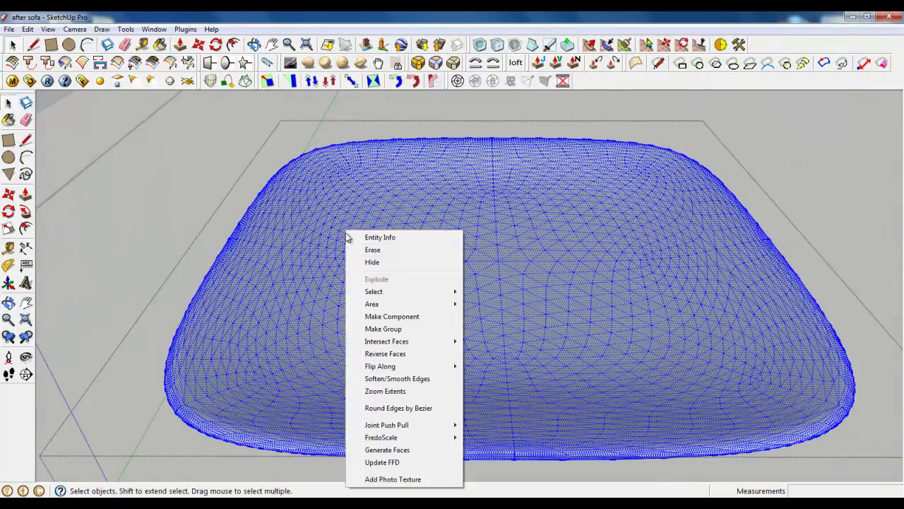
{"action": "left_click", "coordinate": [394, 327]}
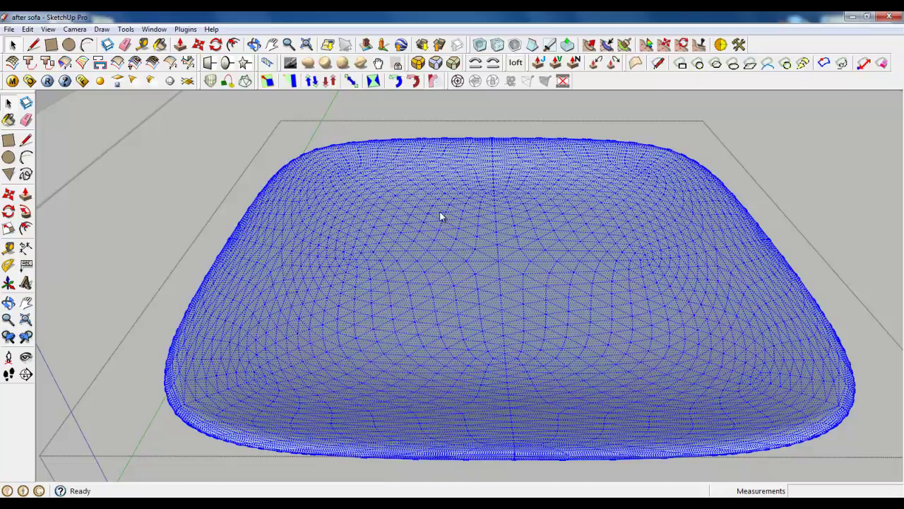
Draw a small rectangle about 31 by 37 mm on the tabletop in front of the tray.
{"action": "scroll", "coordinate": [439, 210], "scroll_direction": "down", "scroll_amount": 6}
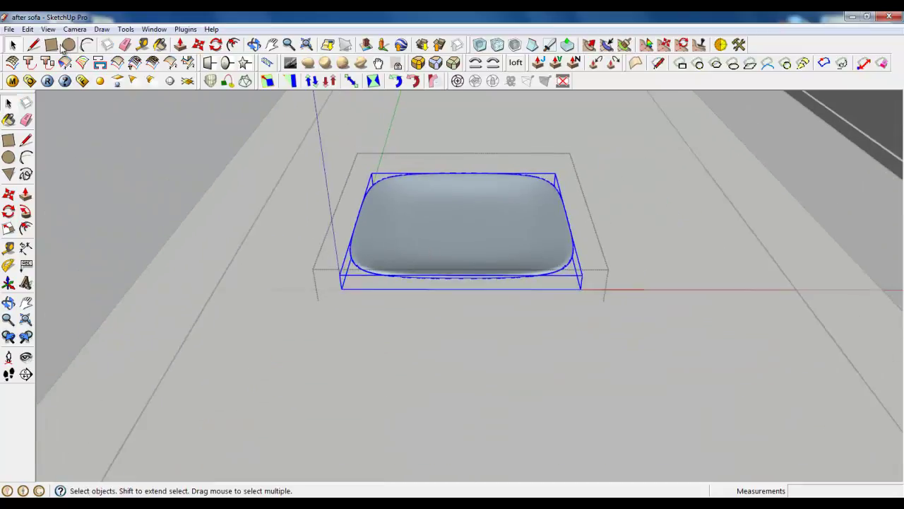
{"action": "left_click", "coordinate": [51, 45]}
{"action": "left_click", "coordinate": [438, 316]}
{"action": "left_click", "coordinate": [476, 345]}
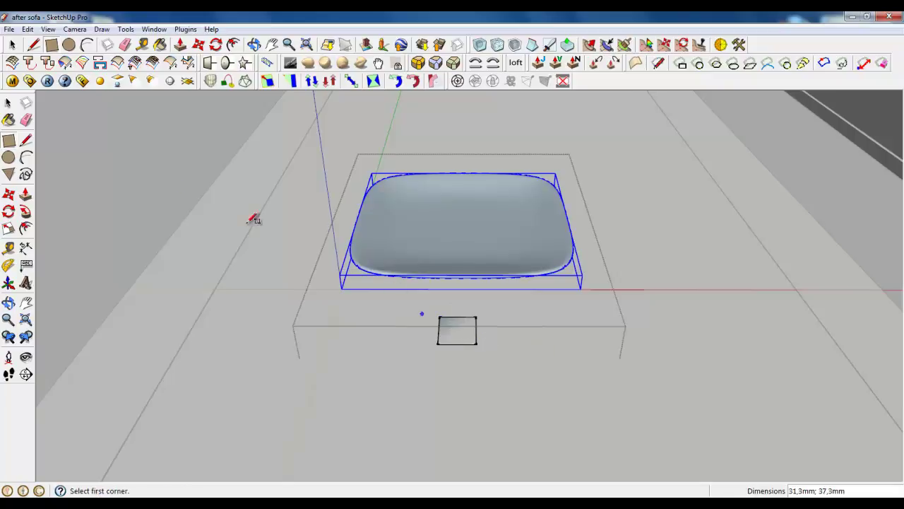
Extrude the small rectangle upward about 61 mm into a candle block.
{"action": "left_click", "coordinate": [13, 44]}
{"action": "scroll", "coordinate": [507, 339], "scroll_direction": "up", "scroll_amount": 3}
{"action": "left_click", "coordinate": [438, 330]}
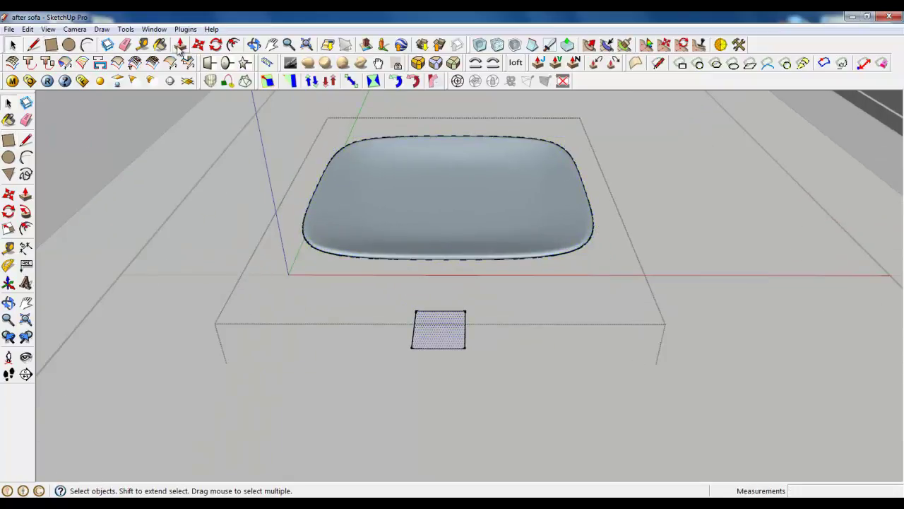
{"action": "left_click", "coordinate": [180, 44]}
{"action": "left_click", "coordinate": [438, 329]}
{"action": "left_click", "coordinate": [432, 247]}
{"action": "middle_click_drag", "start_coordinate": [432, 247], "coordinate": [384, 267]}
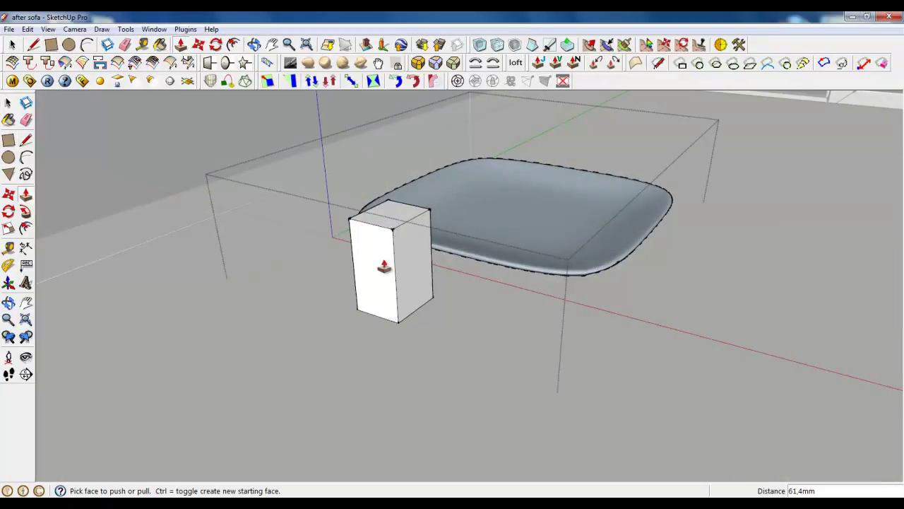
Lower the candle block's top slightly and push its front face inward.
{"action": "scroll", "coordinate": [385, 261], "scroll_direction": "up", "scroll_amount": 2}
{"action": "left_click_drag", "start_coordinate": [385, 201], "coordinate": [387, 219]}
{"action": "left_click_drag", "start_coordinate": [388, 277], "coordinate": [417, 269]}
Draw a 24-sided circle on the block's top face, kept just inside its edges.
{"action": "middle_click_drag", "start_coordinate": [433, 276], "coordinate": [503, 293]}
{"action": "scroll", "coordinate": [492, 221], "scroll_direction": "up", "scroll_amount": 5}
{"action": "middle_click_drag", "start_coordinate": [455, 230], "coordinate": [458, 296]}
{"action": "left_click", "coordinate": [69, 46]}
{"action": "left_click", "coordinate": [438, 206]}
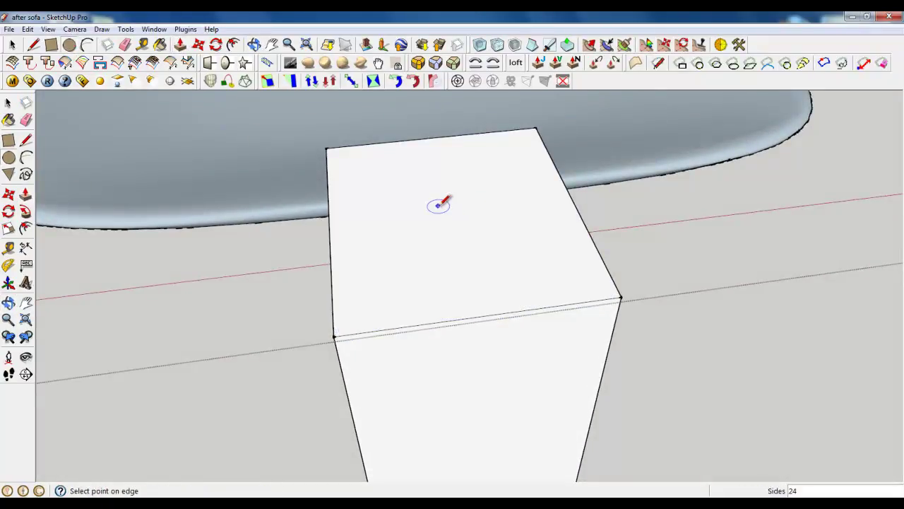
{"action": "left_click", "coordinate": [492, 261]}
Push the circle down about 1.8 mm to form a shallow round recess in the block's top.
{"action": "left_click", "coordinate": [180, 45]}
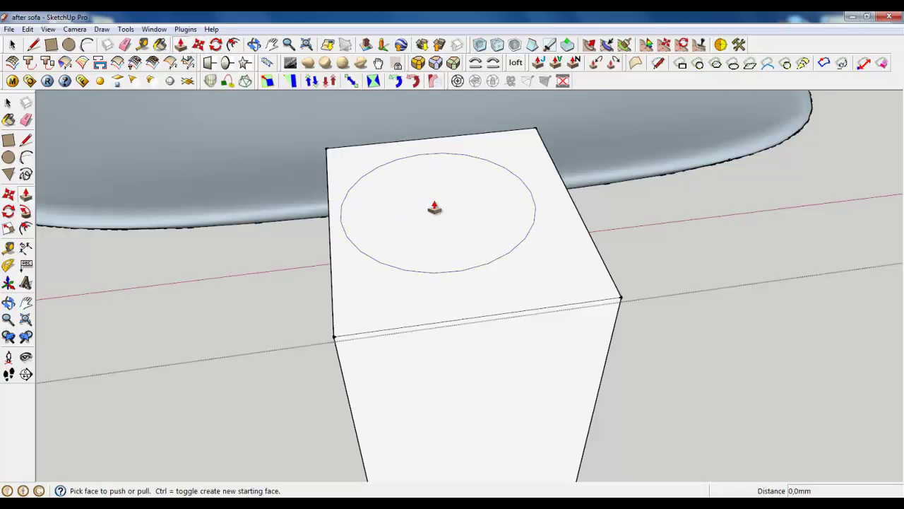
{"action": "left_click_drag", "start_coordinate": [440, 204], "coordinate": [448, 222]}
{"action": "left_click", "coordinate": [448, 224]}
{"action": "scroll", "coordinate": [464, 276], "scroll_direction": "down", "scroll_amount": 3}
{"action": "scroll", "coordinate": [440, 200], "scroll_direction": "up", "scroll_amount": 4}
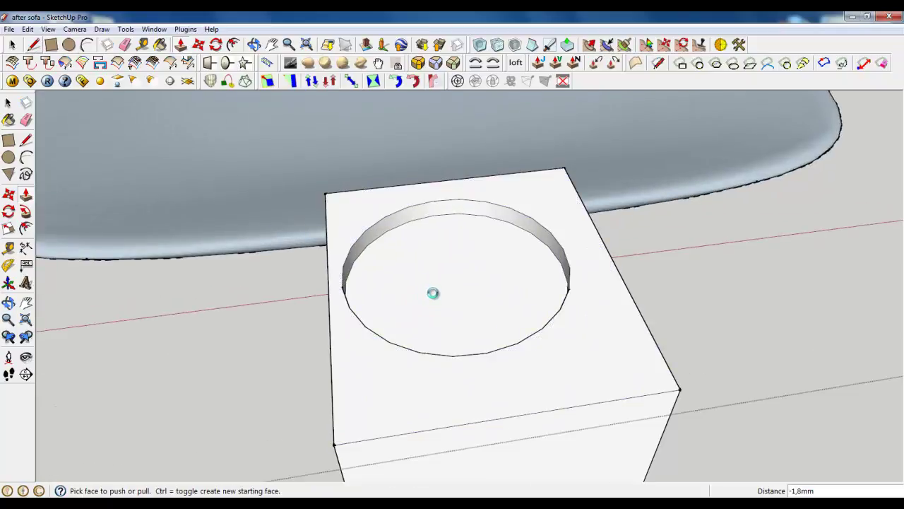
Draw a narrow vertical triangle from the recess floor, with a vertical side about 10 mm high and a short horizontal top edge.
{"action": "key", "text": "l"}
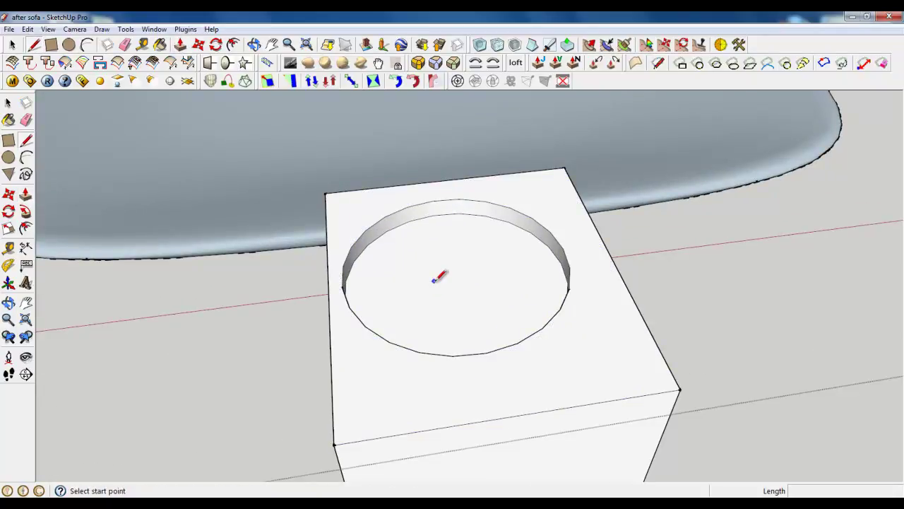
{"action": "left_click", "coordinate": [433, 282]}
{"action": "middle_click_drag", "start_coordinate": [500, 316], "coordinate": [438, 182]}
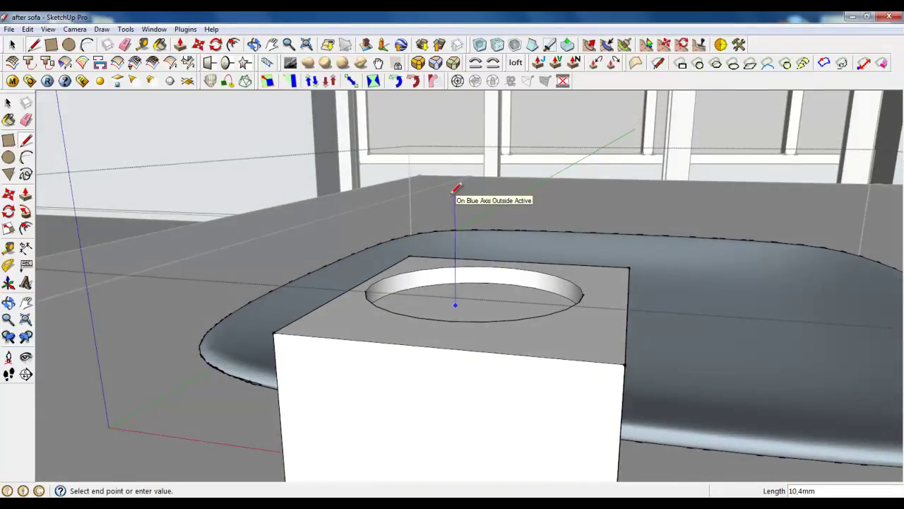
{"action": "left_click", "coordinate": [455, 195]}
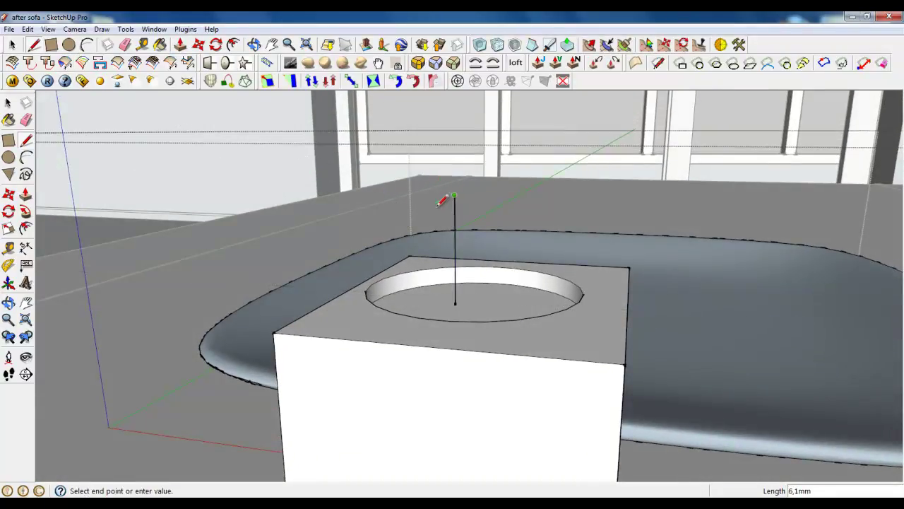
{"action": "left_click", "coordinate": [484, 196]}
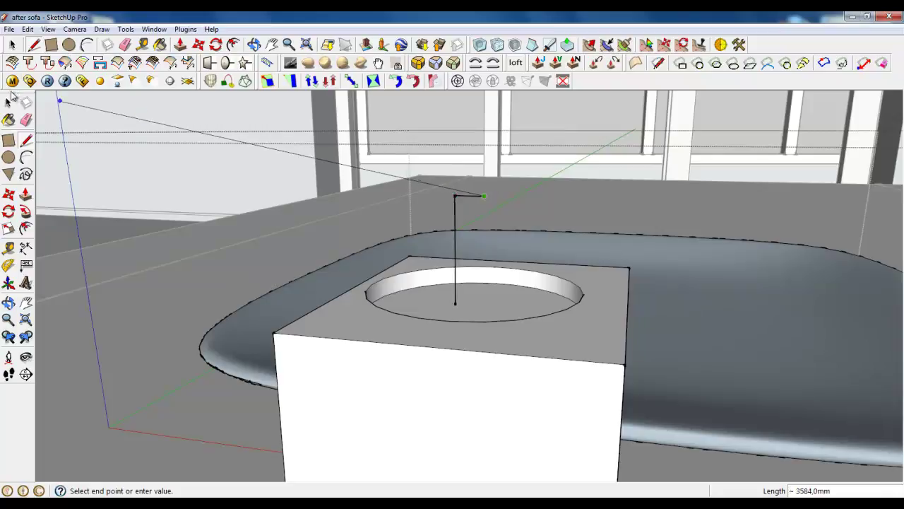
{"action": "left_click", "coordinate": [455, 304]}
Draw a shallow arc from the triangle's bottom point to its outer top corner as the wick's curve.
{"action": "left_click", "coordinate": [88, 45]}
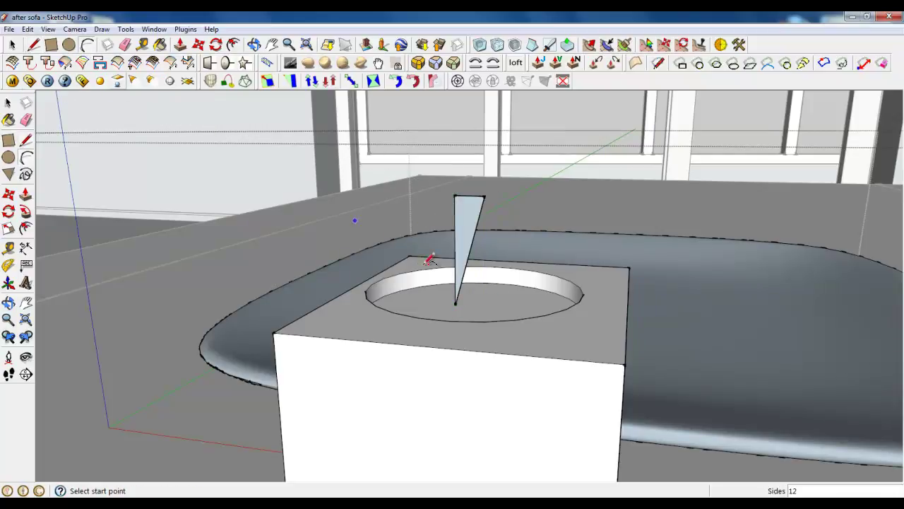
{"action": "left_click", "coordinate": [456, 303]}
{"action": "left_click", "coordinate": [485, 196]}
{"action": "left_click", "coordinate": [458, 227]}
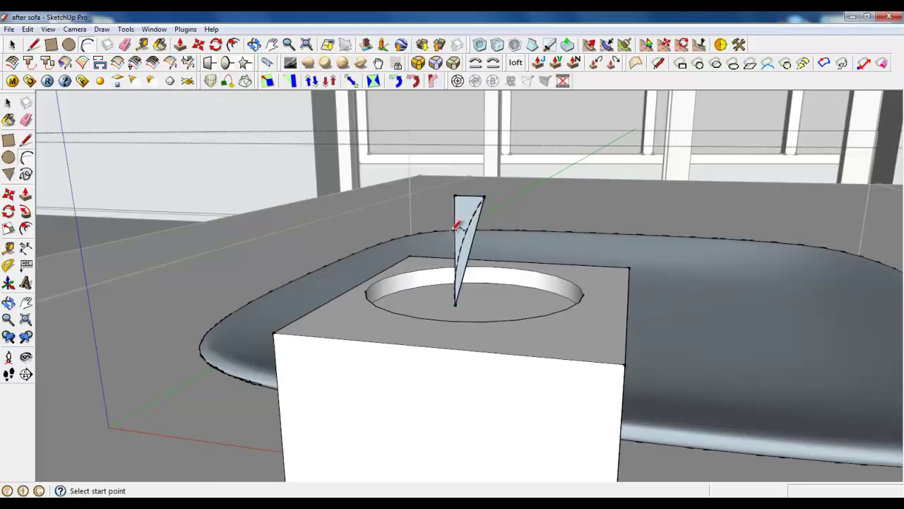
Delete the triangle's straight edges so that only the wick arc is left.
{"action": "key", "text": "space"}
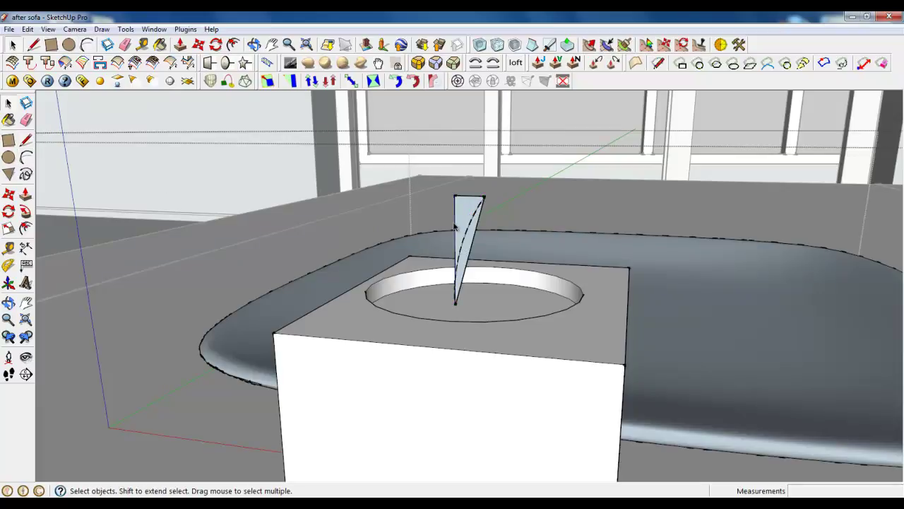
{"action": "key", "text": "Delete"}
{"action": "key", "text": "Delete"}
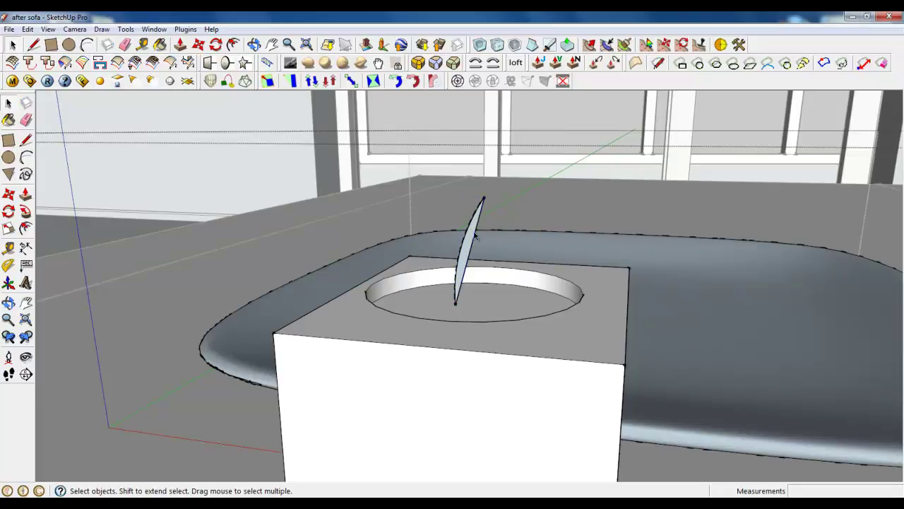
{"action": "left_click", "coordinate": [473, 236]}
{"action": "key", "text": "Delete"}
Draw a circle of about 0.8 mm radius on the recess floor, centred on the wick arc's lower end.
{"action": "middle_click_drag", "start_coordinate": [472, 321], "coordinate": [470, 374]}
{"action": "scroll", "coordinate": [458, 260], "scroll_direction": "up", "scroll_amount": 4}
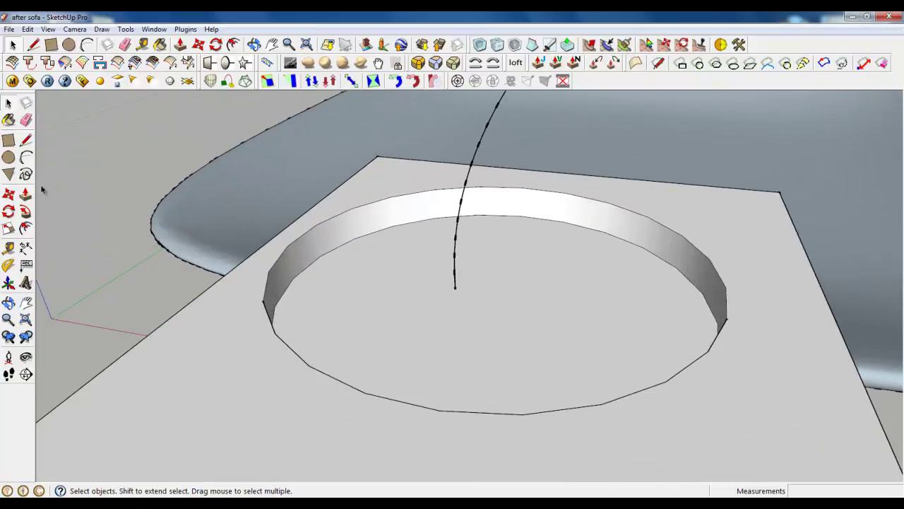
{"action": "left_click", "coordinate": [8, 158]}
{"action": "left_click", "coordinate": [455, 288]}
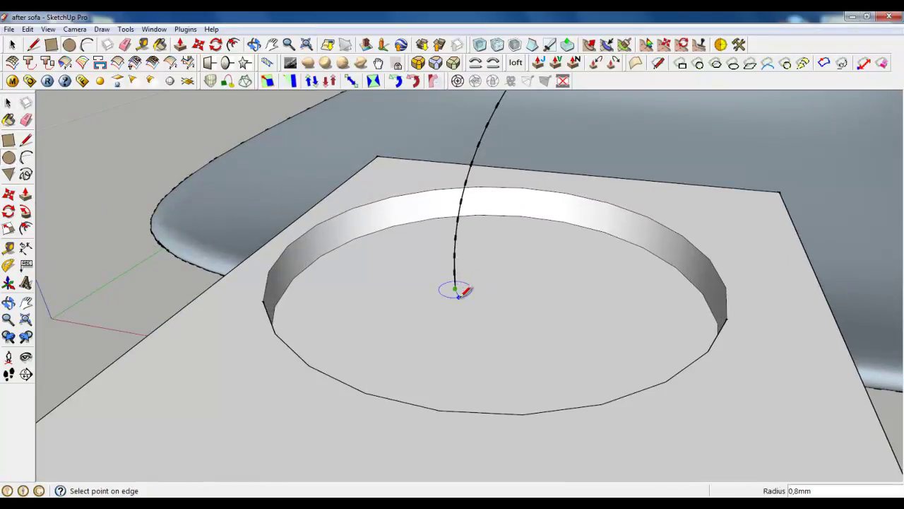
{"action": "left_click", "coordinate": [465, 291]}
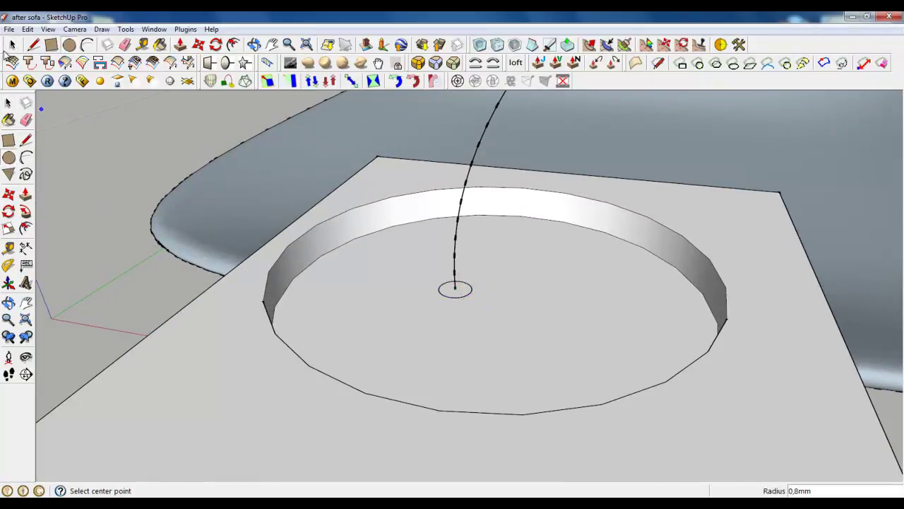
Try to sweep the small circle along the wick arc with Follow Me.
{"action": "left_click", "coordinate": [12, 45]}
{"action": "left_click", "coordinate": [452, 296]}
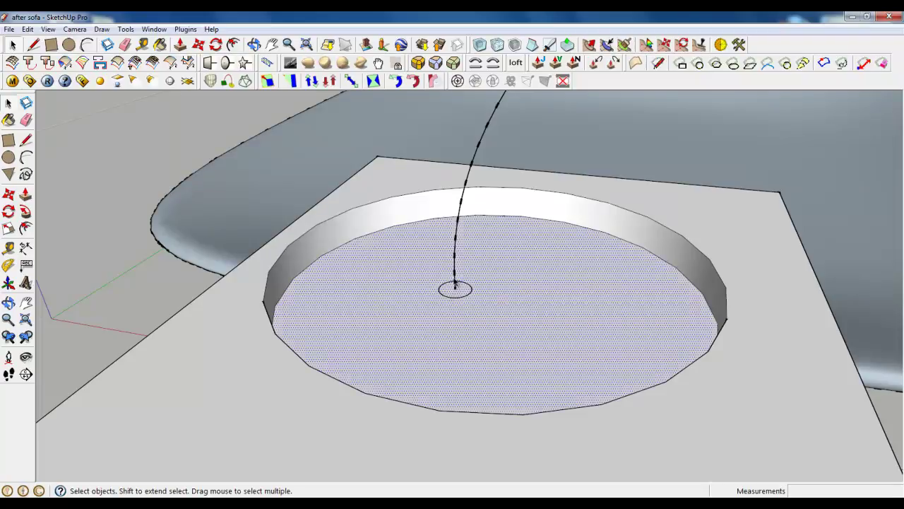
{"action": "left_click", "coordinate": [455, 280]}
{"action": "left_click", "coordinate": [454, 260], "text": "shift"}
{"action": "left_click", "coordinate": [456, 278]}
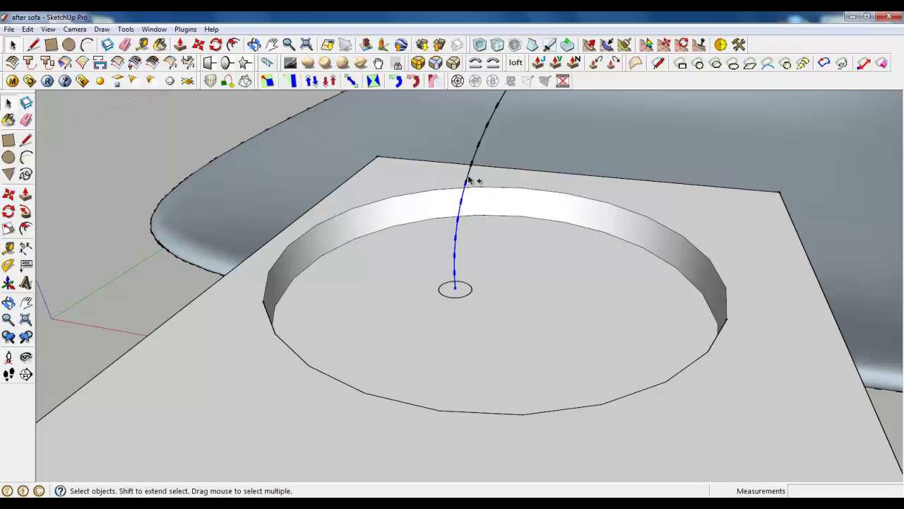
{"action": "scroll", "coordinate": [476, 204], "scroll_direction": "down", "scroll_amount": 2}
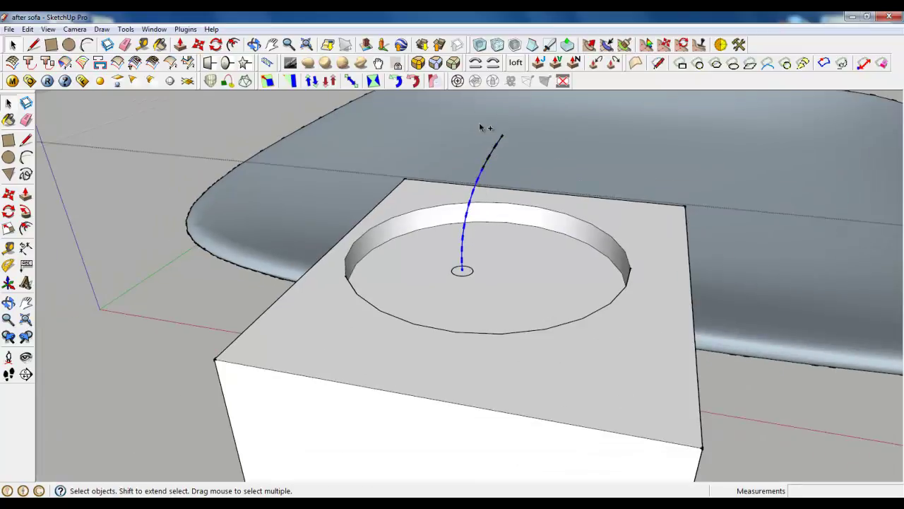
{"action": "left_click", "coordinate": [26, 210]}
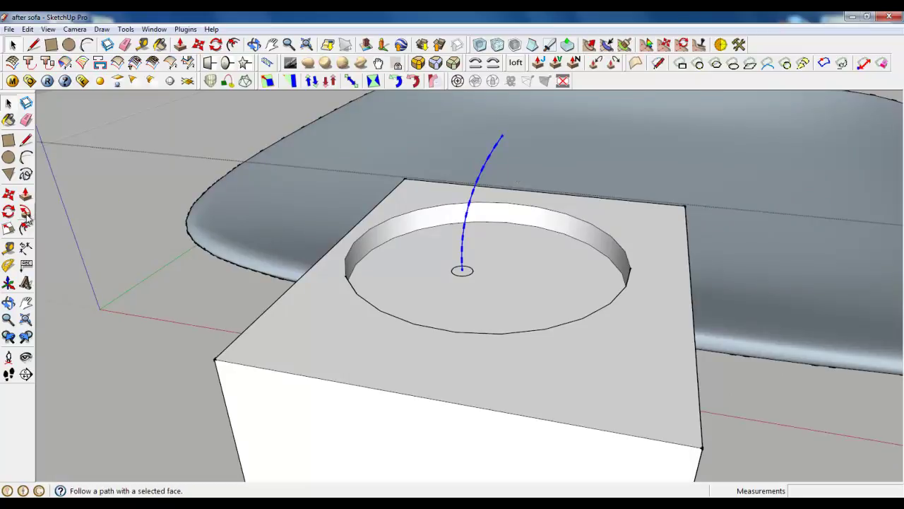
{"action": "scroll", "coordinate": [471, 276], "scroll_direction": "up", "scroll_amount": 5}
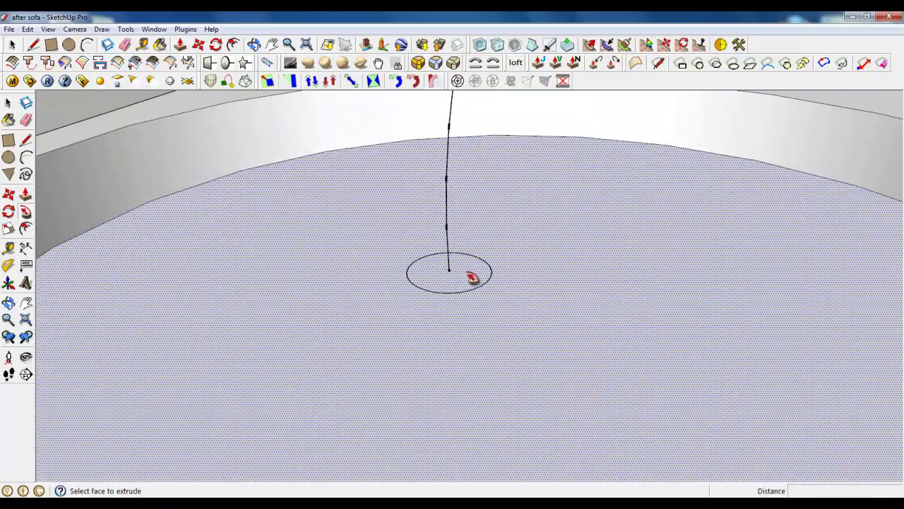
{"action": "key", "text": "space"}
Select the candle body together with its recess, wick arc and small circle and make them one group.
{"action": "scroll", "coordinate": [430, 202], "scroll_direction": "down", "scroll_amount": 8}
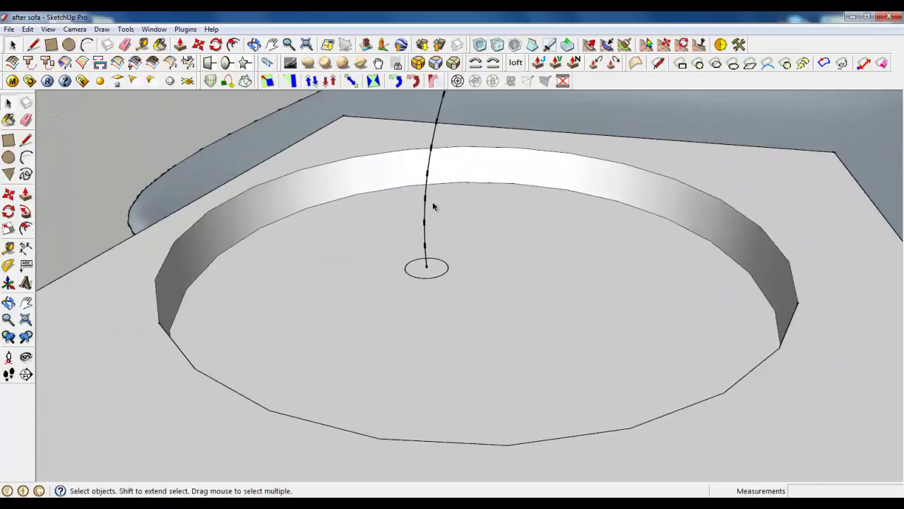
{"action": "scroll", "coordinate": [435, 203], "scroll_direction": "down", "scroll_amount": 1}
{"action": "triple_click", "coordinate": [430, 285]}
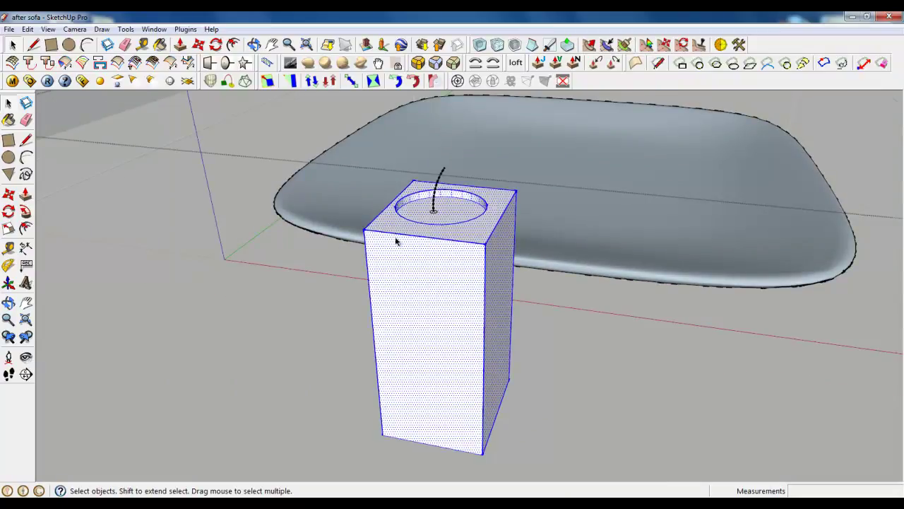
{"action": "scroll", "coordinate": [396, 237], "scroll_direction": "down", "scroll_amount": 3}
{"action": "left_click", "coordinate": [343, 227]}
{"action": "left_click_drag", "start_coordinate": [318, 161], "coordinate": [605, 451]}
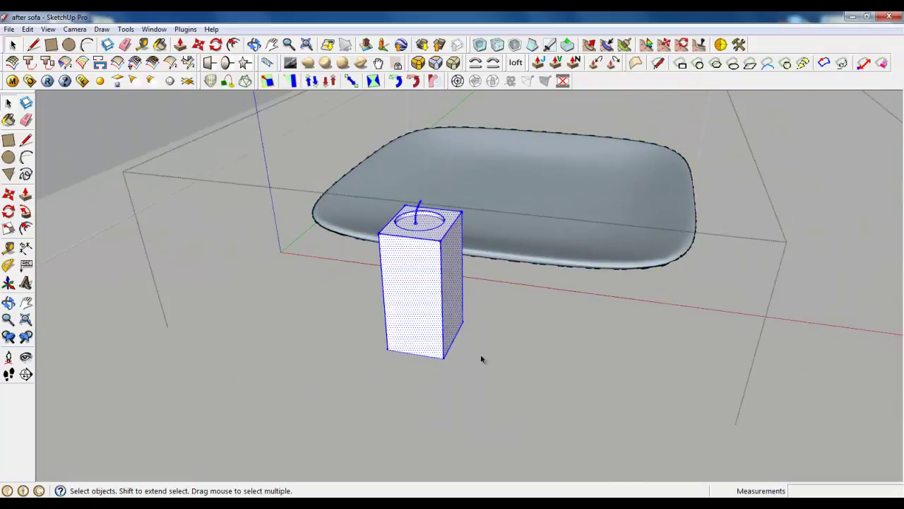
{"action": "right_click", "coordinate": [415, 216]}
{"action": "left_click", "coordinate": [458, 315]}
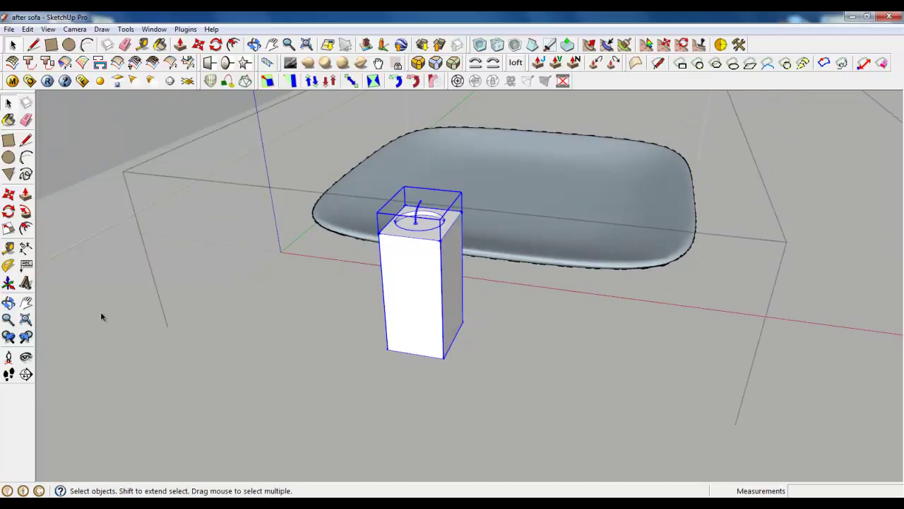
{"action": "left_click", "coordinate": [9, 230]}
{"action": "scroll", "coordinate": [398, 433], "scroll_direction": "down", "scroll_amount": 3}
{"action": "left_click_drag", "start_coordinate": [414, 326], "coordinate": [777, 154]}
{"action": "scroll", "coordinate": [595, 406], "scroll_direction": "down", "scroll_amount": 3}
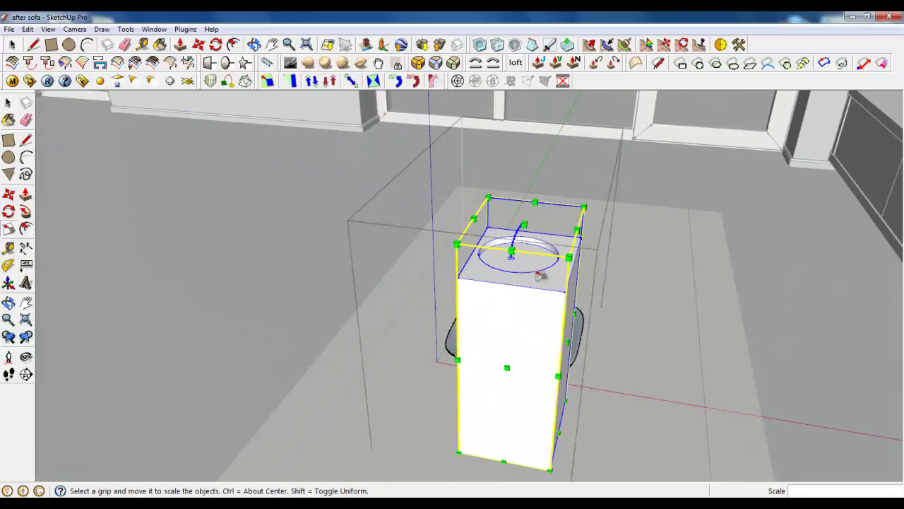
{"action": "scroll", "coordinate": [529, 272], "scroll_direction": "up", "scroll_amount": 2}
{"action": "scroll", "coordinate": [510, 266], "scroll_direction": "up", "scroll_amount": 3}
{"action": "key", "text": "space"}
Inside the candle group, run Pipe Along Path on the wick arc with 2.0 mm outside diameter, 0 inside diameter and 24 segments.
{"action": "scroll", "coordinate": [479, 281], "scroll_direction": "up", "scroll_amount": 3}
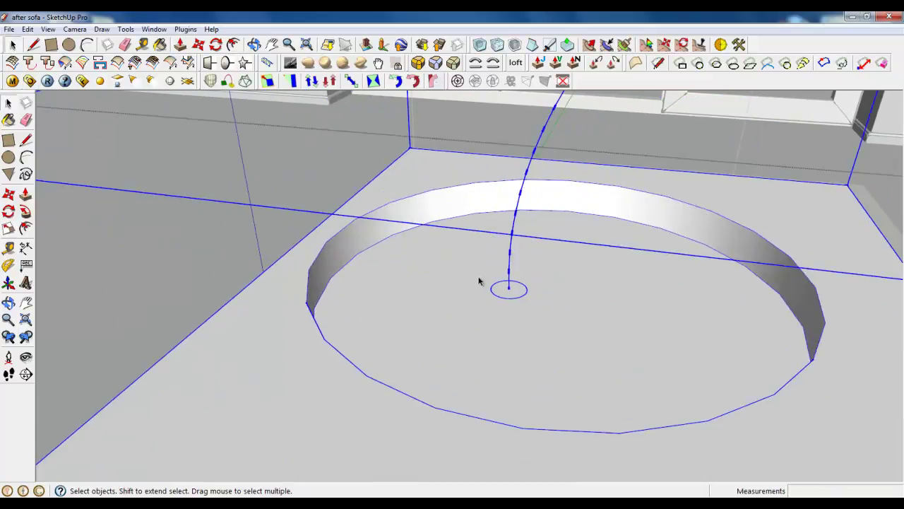
{"action": "double_click", "coordinate": [512, 267]}
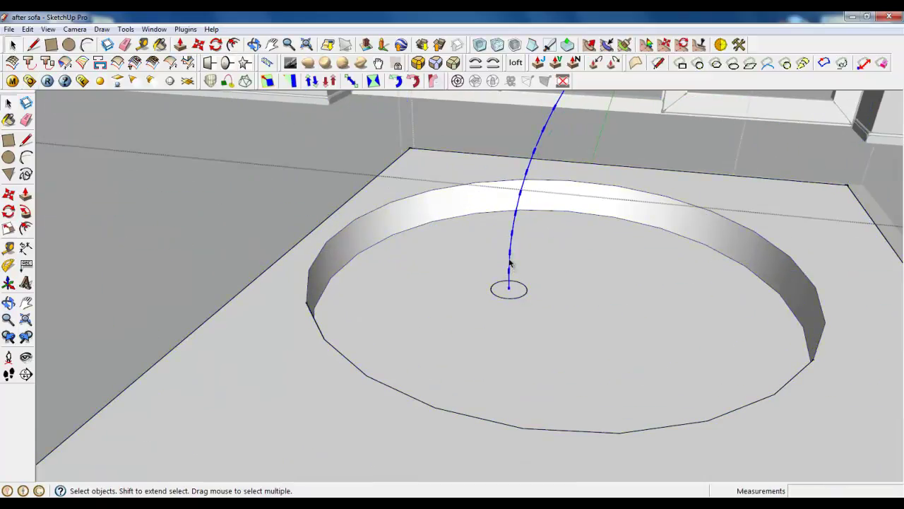
{"action": "scroll", "coordinate": [479, 356], "scroll_direction": "down", "scroll_amount": 2}
{"action": "left_click", "coordinate": [192, 31]}
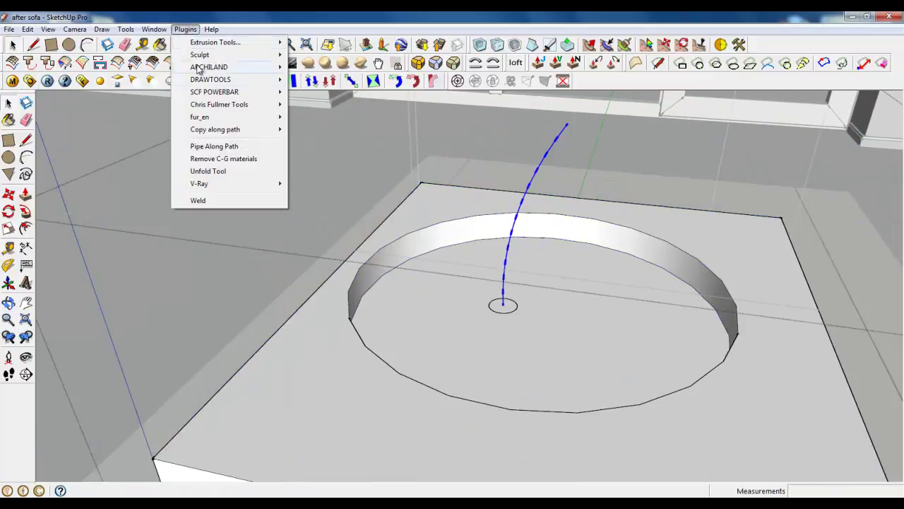
{"action": "left_click", "coordinate": [208, 145]}
{"action": "left_click", "coordinate": [467, 242]}
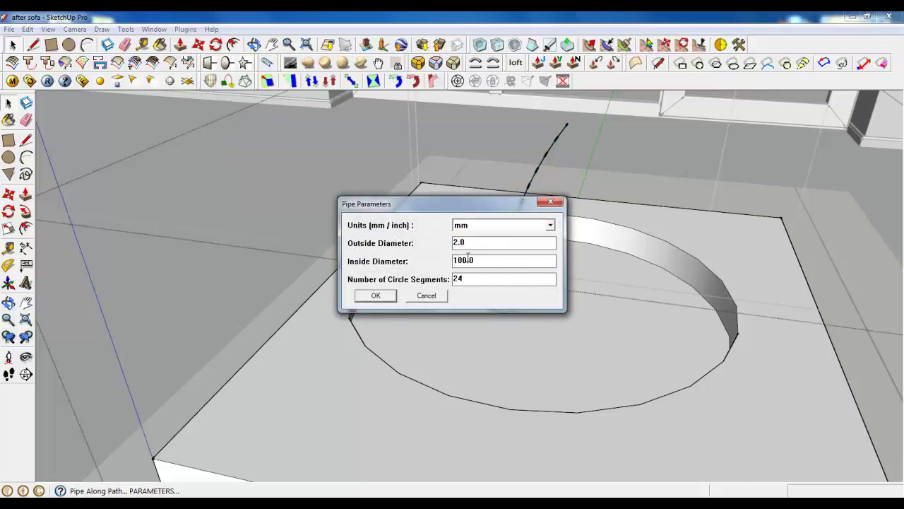
{"action": "double_click", "coordinate": [477, 260]}
{"action": "type", "text": "0"}
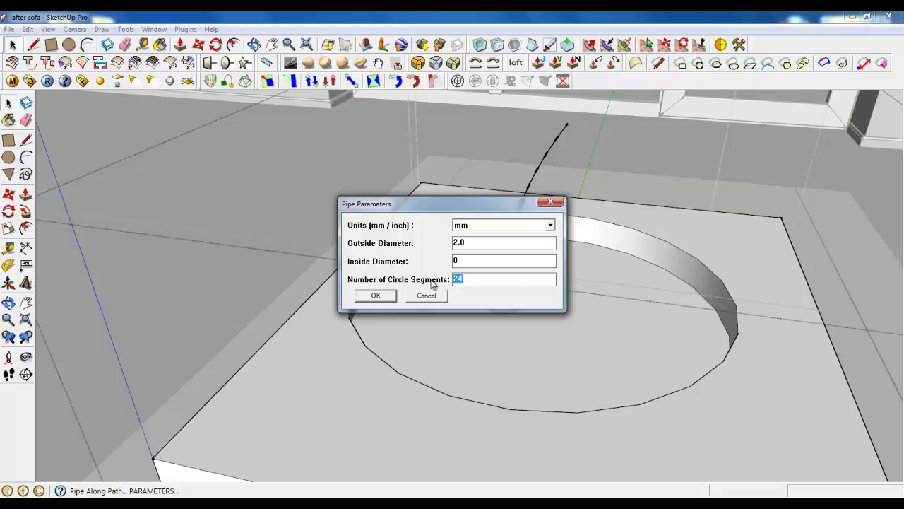
{"action": "left_click", "coordinate": [374, 296]}
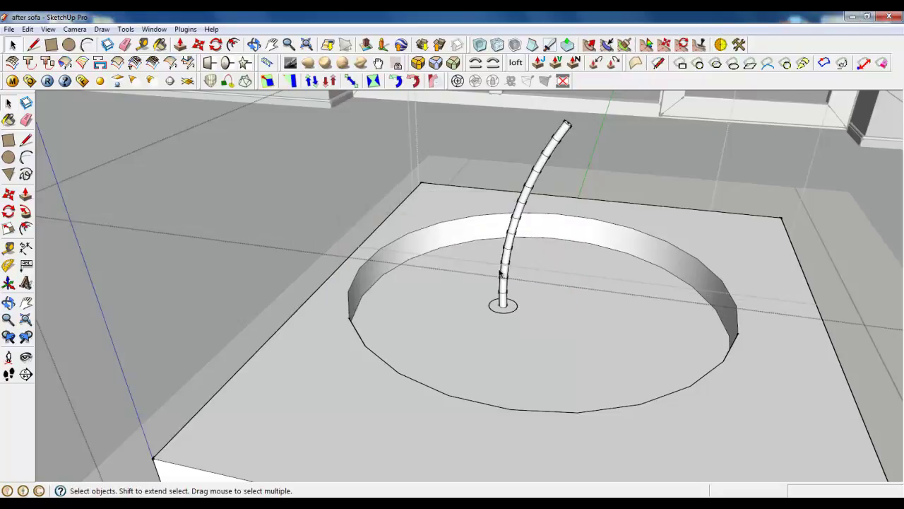
Delete the leftover circle around the wick's base and close the candle group.
{"action": "left_click", "coordinate": [511, 281]}
{"action": "left_click", "coordinate": [507, 315]}
{"action": "key", "text": "Delete"}
{"action": "scroll", "coordinate": [427, 241], "scroll_direction": "down", "scroll_amount": 4}
{"action": "right_click", "coordinate": [657, 265]}
{"action": "left_click", "coordinate": [666, 270]}
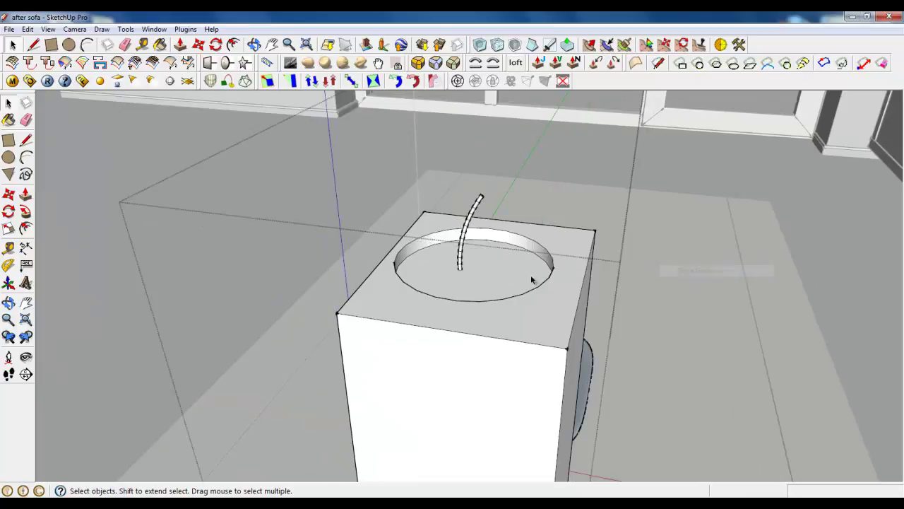
Scale the candle group down uniformly to about 0.15 from a top corner.
{"action": "scroll", "coordinate": [531, 281], "scroll_direction": "down", "scroll_amount": 4}
{"action": "left_click", "coordinate": [507, 255]}
{"action": "left_click", "coordinate": [7, 227]}
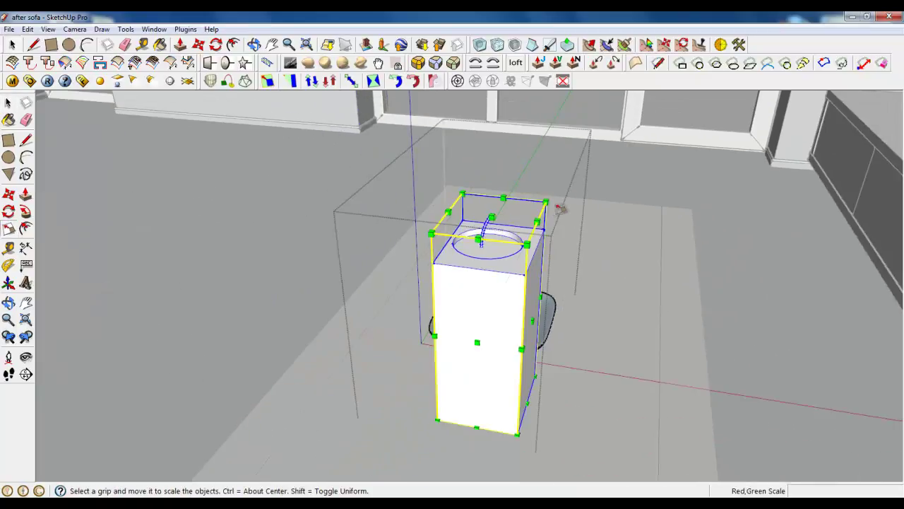
{"action": "left_click_drag", "start_coordinate": [545, 203], "coordinate": [442, 385]}
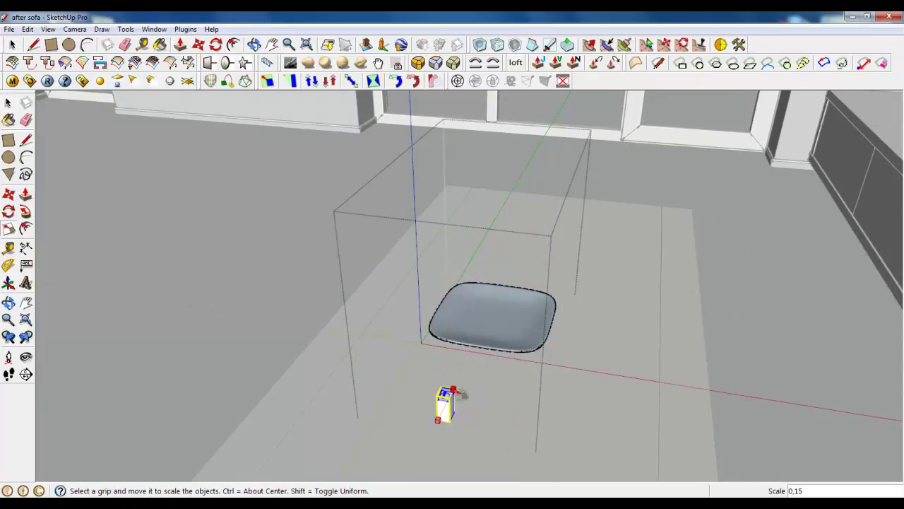
Open the candle group and round all edges of the candle body with a 0.7 mm offset and 3 segments.
{"action": "scroll", "coordinate": [438, 396], "scroll_direction": "up", "scroll_amount": 6}
{"action": "left_click", "coordinate": [12, 45]}
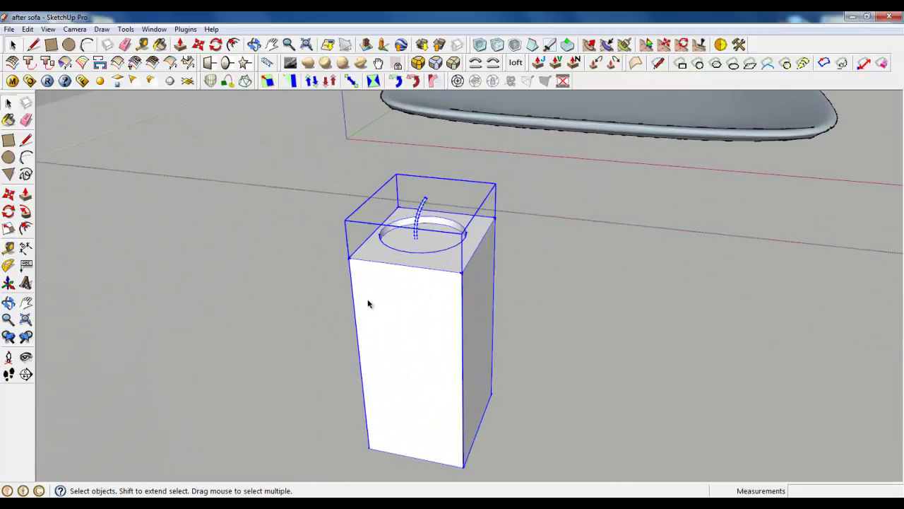
{"action": "double_click", "coordinate": [380, 309]}
{"action": "triple_click", "coordinate": [382, 309]}
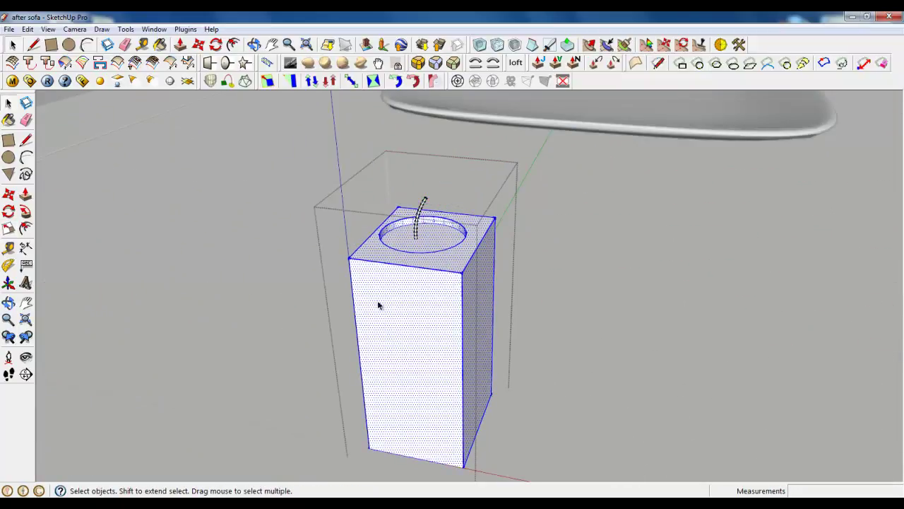
{"action": "left_click", "coordinate": [417, 66]}
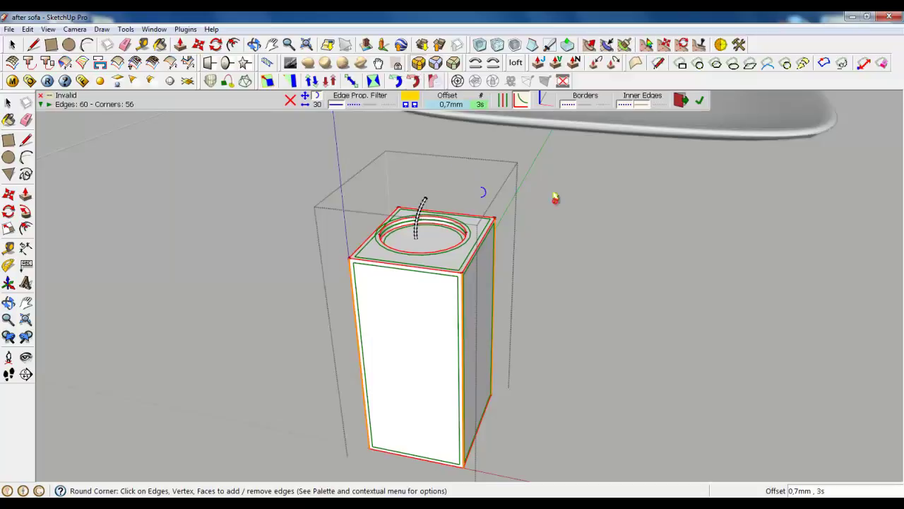
{"action": "left_click", "coordinate": [700, 100]}
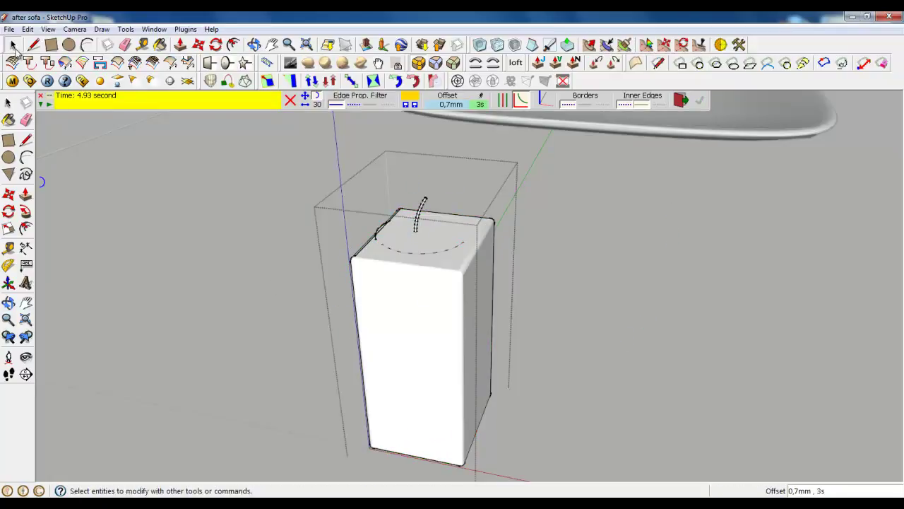
Delete the face that covers the round recess in the candle's top.
{"action": "left_click", "coordinate": [8, 103]}
{"action": "left_click", "coordinate": [431, 241]}
{"action": "scroll", "coordinate": [430, 262], "scroll_direction": "down", "scroll_amount": 3}
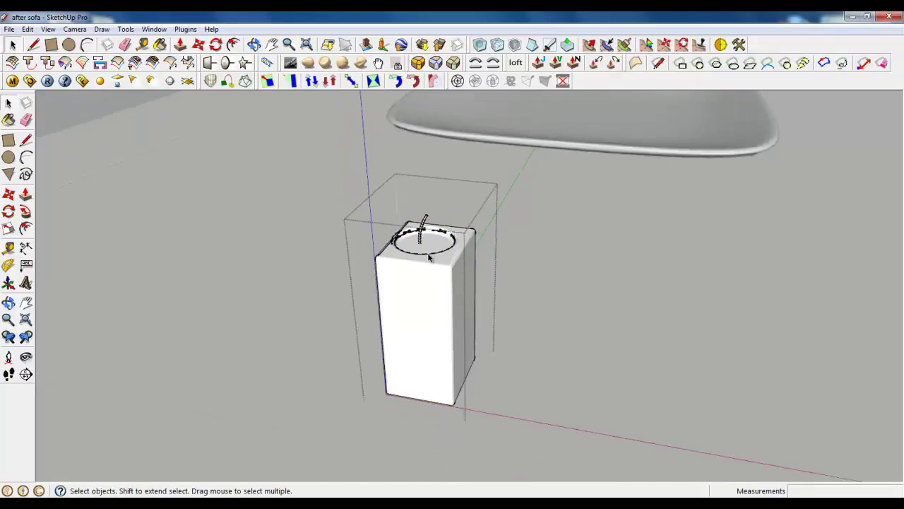
Close the candle group and move the candle about 257 mm onto the middle of the tray.
{"action": "middle_click_drag", "start_coordinate": [430, 262], "coordinate": [655, 284]}
{"action": "scroll", "coordinate": [655, 285], "scroll_direction": "down", "scroll_amount": 4}
{"action": "key", "text": "ctrl+a"}
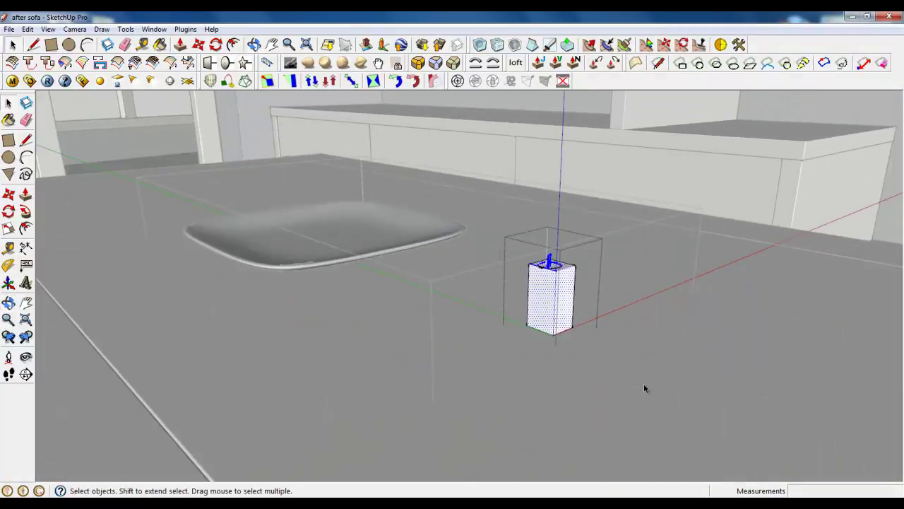
{"action": "left_click", "coordinate": [199, 44]}
{"action": "right_click", "coordinate": [495, 288]}
{"action": "left_click", "coordinate": [527, 294]}
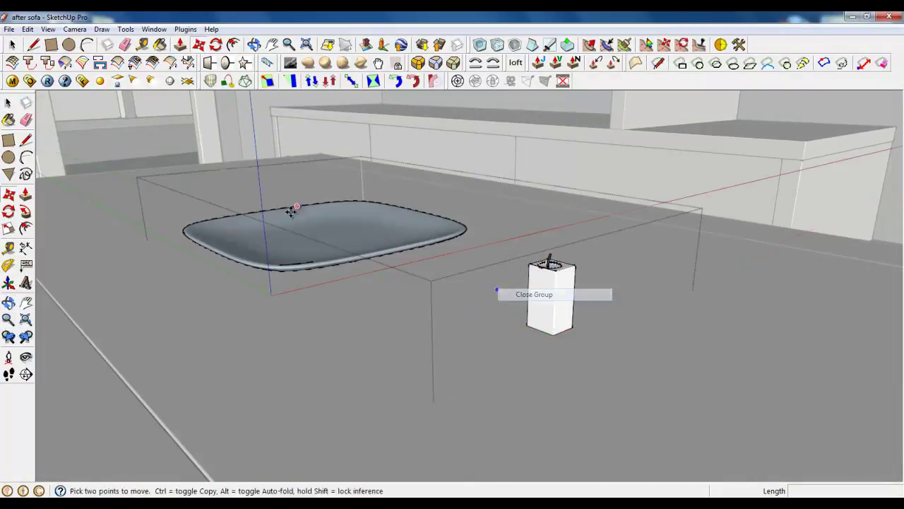
{"action": "left_click", "coordinate": [12, 45]}
{"action": "left_click", "coordinate": [543, 312]}
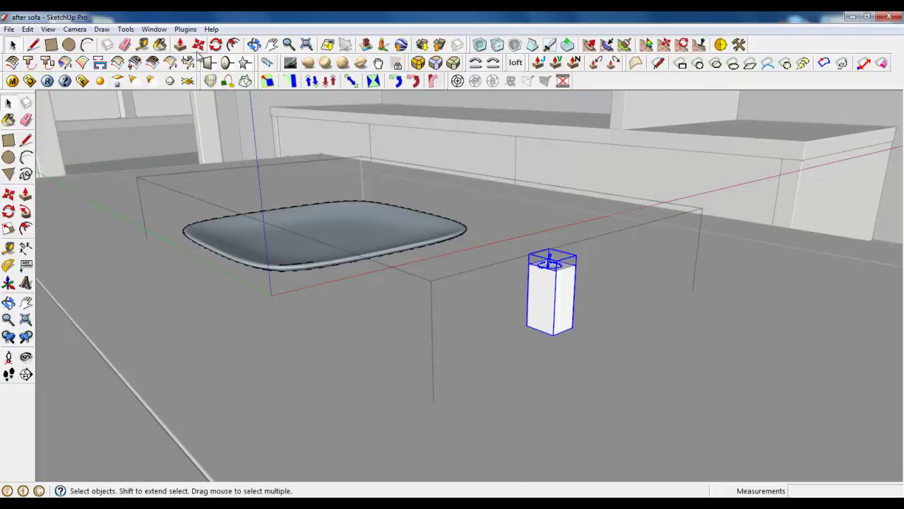
{"action": "left_click", "coordinate": [199, 45]}
{"action": "left_click", "coordinate": [537, 310]}
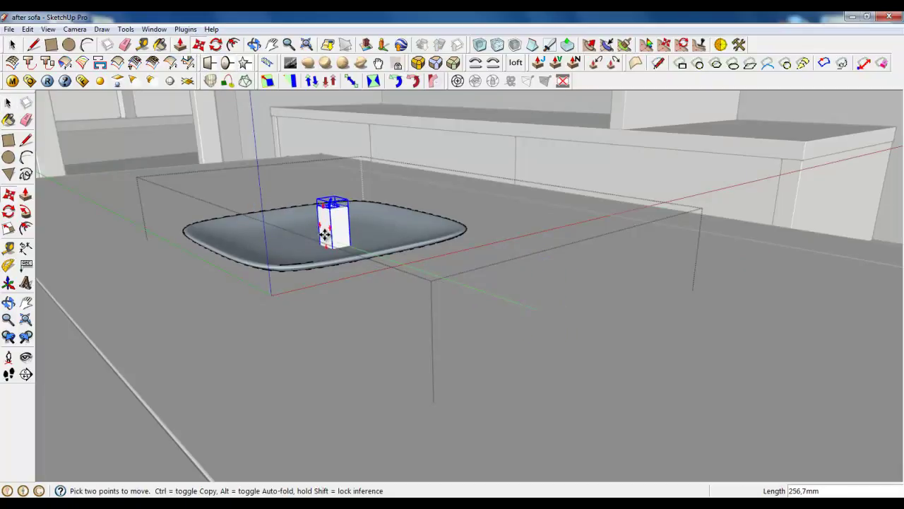
{"action": "scroll", "coordinate": [315, 229], "scroll_direction": "up", "scroll_amount": 5}
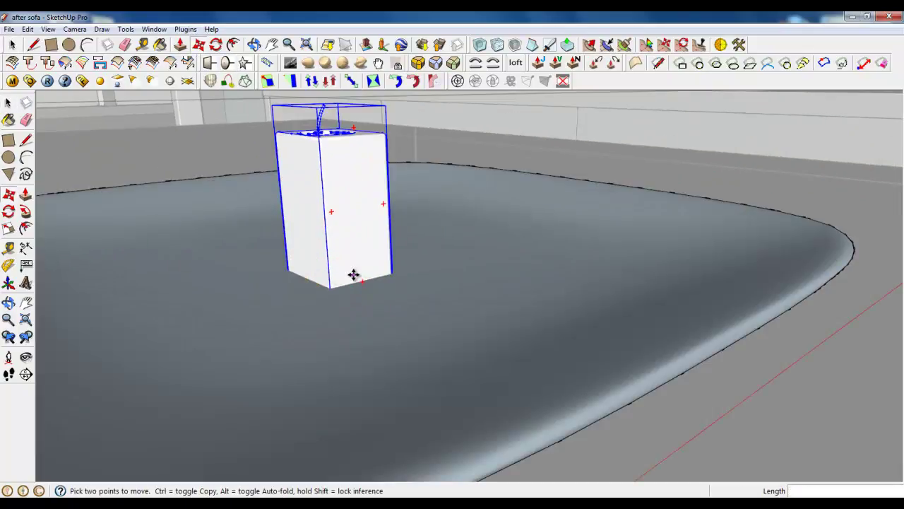
Copy the candle about 33 mm away on the tray, in front of the original.
{"action": "middle_click_drag", "start_coordinate": [354, 268], "coordinate": [283, 367]}
{"action": "left_click", "coordinate": [12, 44]}
{"action": "scroll", "coordinate": [402, 255], "scroll_direction": "down", "scroll_amount": 3}
{"action": "scroll", "coordinate": [388, 242], "scroll_direction": "up", "scroll_amount": 3}
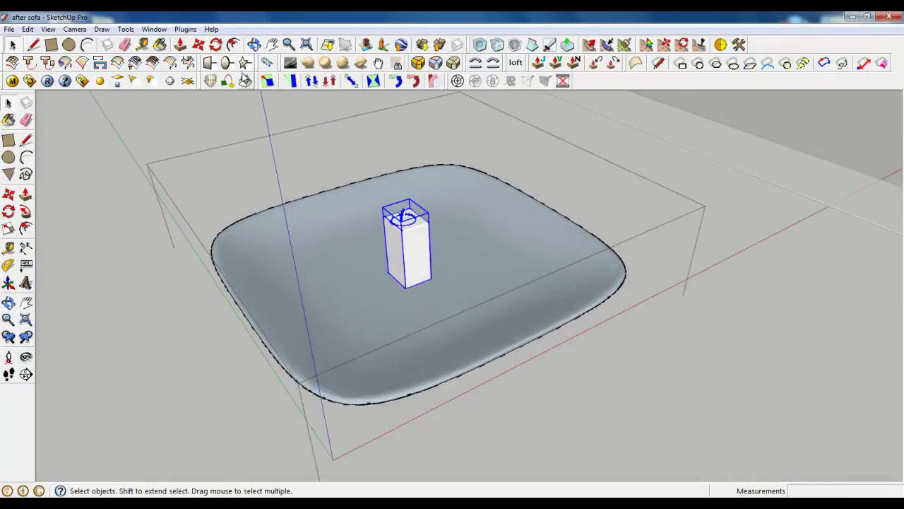
{"action": "left_click", "coordinate": [198, 44]}
{"action": "key", "text": "ctrl"}
{"action": "left_click", "coordinate": [419, 256]}
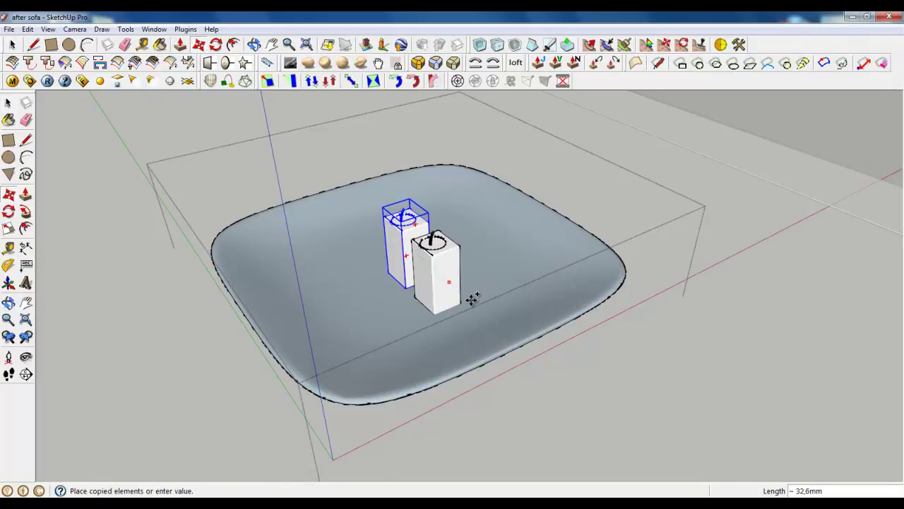
{"action": "left_click", "coordinate": [463, 300]}
Scale the copied candle down uniformly to make a smaller candle, and close the tray group.
{"action": "left_click", "coordinate": [8, 228]}
{"action": "scroll", "coordinate": [416, 226], "scroll_direction": "up", "scroll_amount": 3}
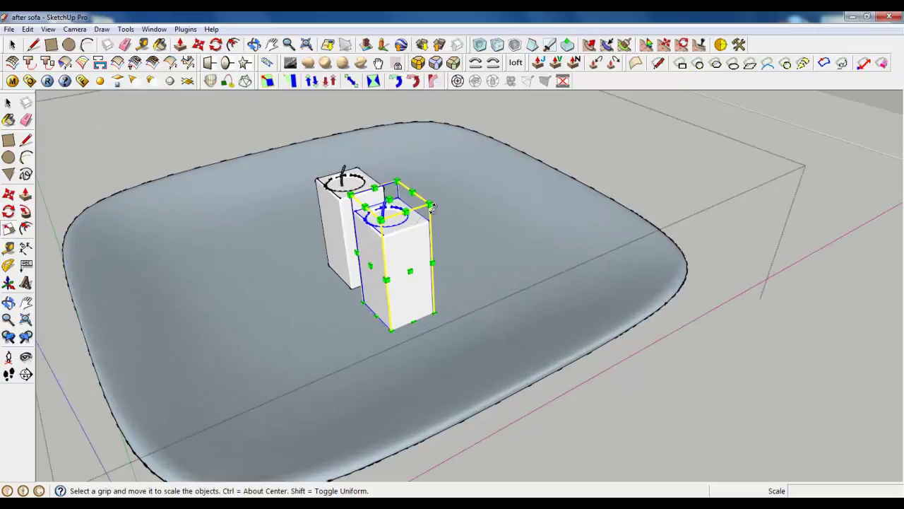
{"action": "left_click_drag", "start_coordinate": [411, 193], "coordinate": [393, 258]}
{"action": "scroll", "coordinate": [375, 341], "scroll_direction": "down", "scroll_amount": 3}
{"action": "scroll", "coordinate": [375, 341], "scroll_direction": "down", "scroll_amount": 5}
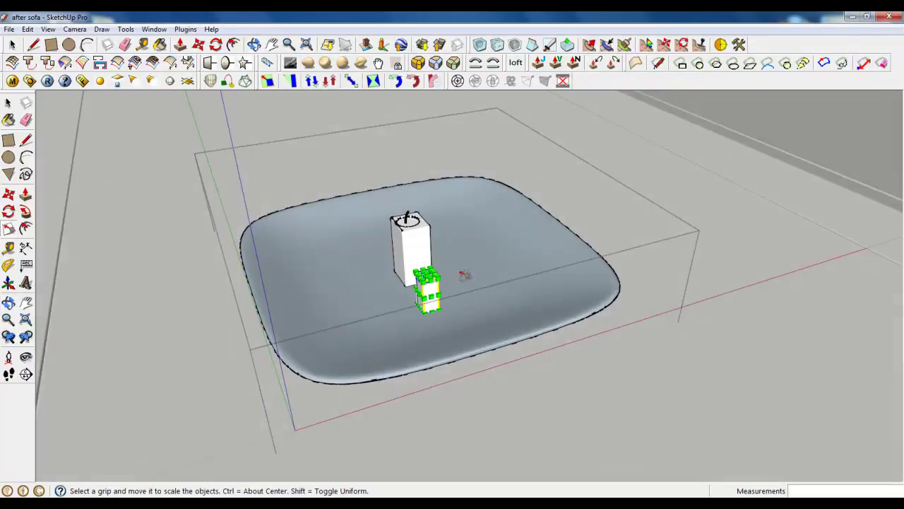
{"action": "right_click", "coordinate": [441, 163]}
{"action": "left_click", "coordinate": [454, 171]}
{"action": "middle_click_drag", "start_coordinate": [456, 295], "coordinate": [480, 300]}
{"action": "scroll", "coordinate": [480, 261], "scroll_direction": "up", "scroll_amount": 3}
{"action": "left_click", "coordinate": [12, 44]}
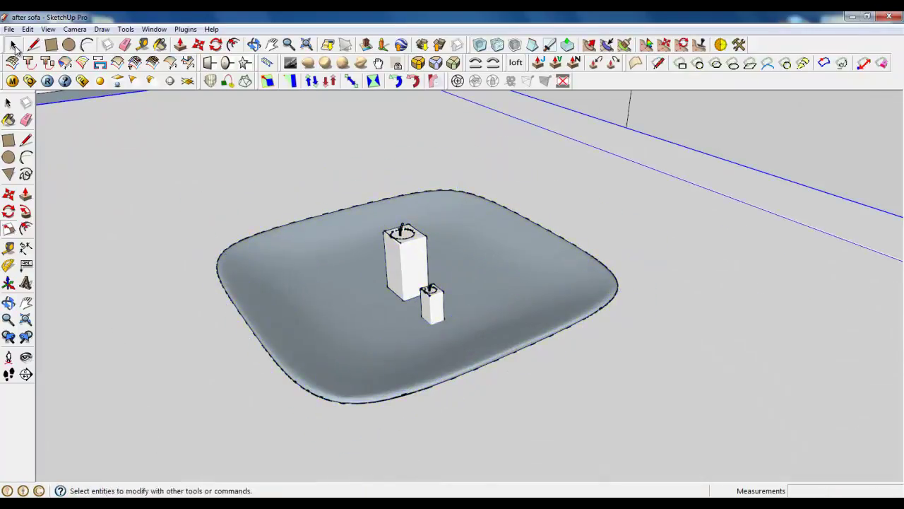
{"action": "left_click", "coordinate": [199, 44]}
{"action": "scroll", "coordinate": [437, 305], "scroll_direction": "up", "scroll_amount": 2}
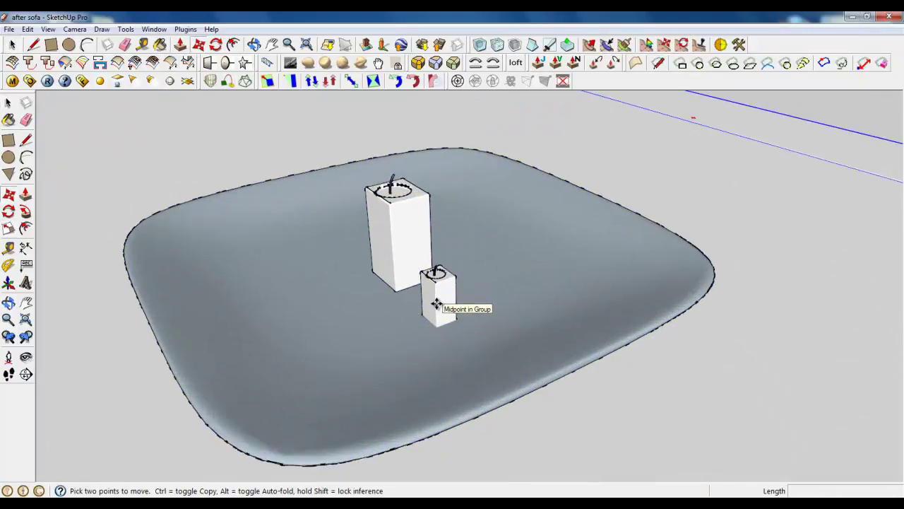
{"action": "left_click", "coordinate": [437, 304]}
{"action": "left_click", "coordinate": [12, 44]}
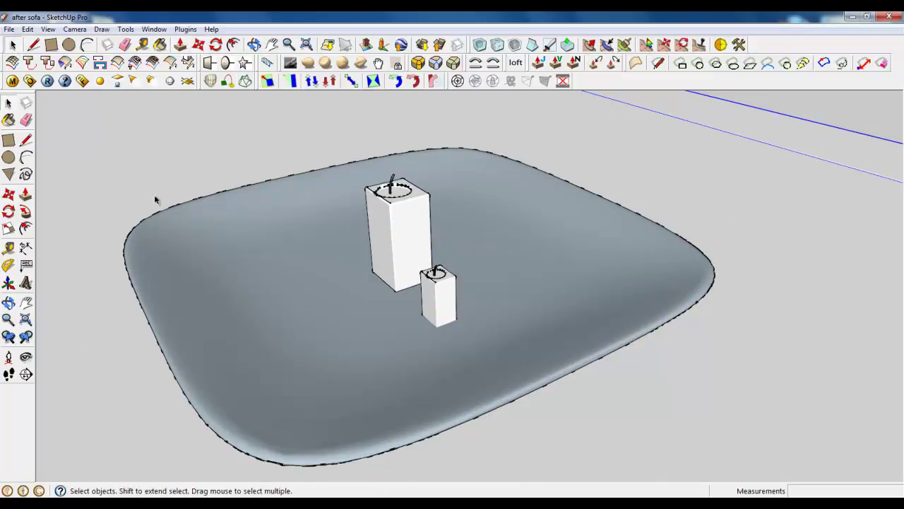
Examine the finished decorations in the room: the tray with candles on the coffee table, and the bird figure and book on the TV shelf.
{"action": "scroll", "coordinate": [346, 325], "scroll_direction": "down", "scroll_amount": 6}
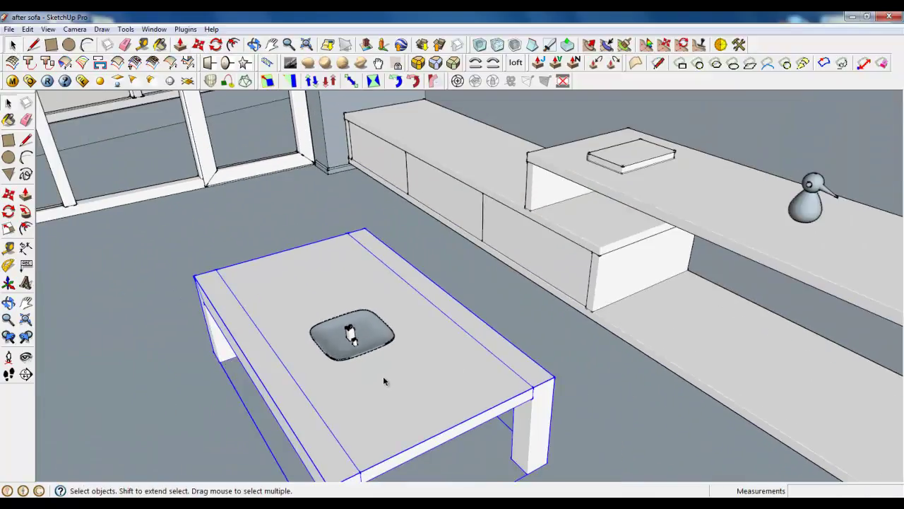
{"action": "scroll", "coordinate": [384, 377], "scroll_direction": "down", "scroll_amount": 3}
{"action": "middle_click_drag", "start_coordinate": [383, 377], "coordinate": [420, 303]}
{"action": "scroll", "coordinate": [469, 323], "scroll_direction": "up", "scroll_amount": 5}
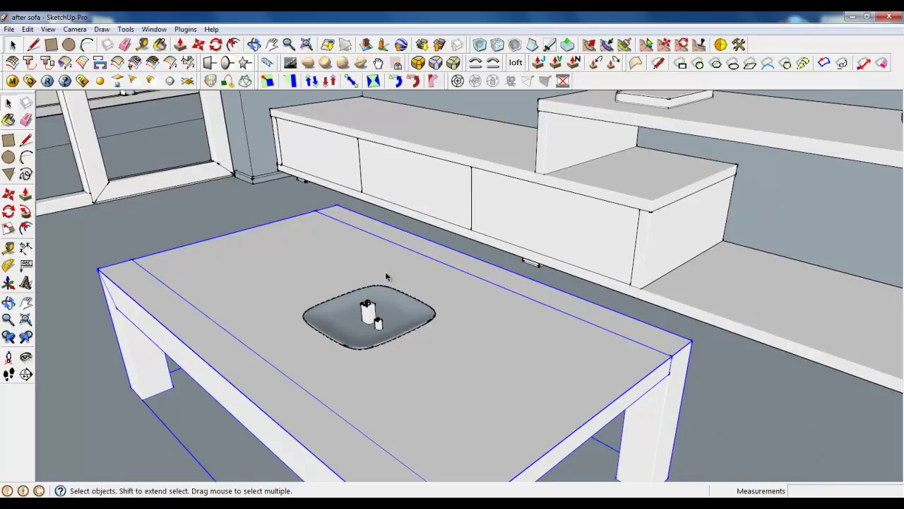
{"action": "left_click", "coordinate": [357, 339]}
{"action": "scroll", "coordinate": [346, 353], "scroll_direction": "down", "scroll_amount": 6}
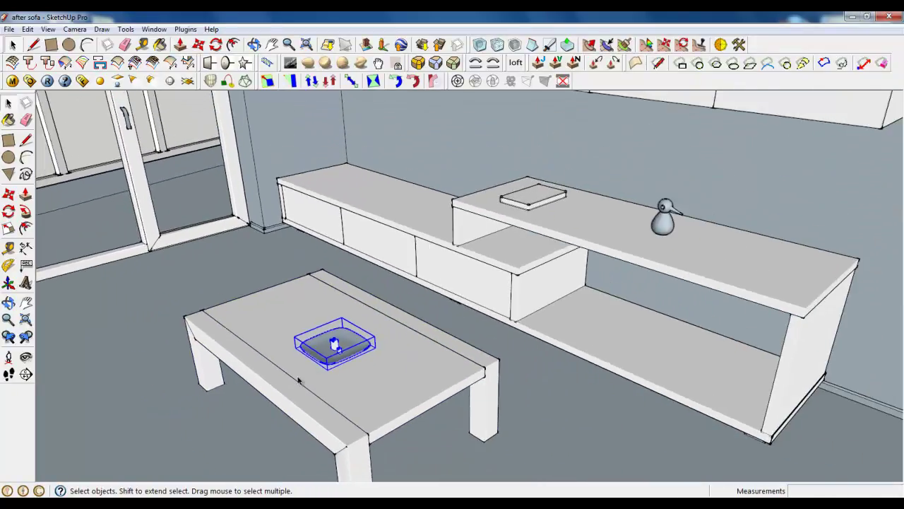
{"action": "scroll", "coordinate": [662, 247], "scroll_direction": "up", "scroll_amount": 5}
{"action": "left_click", "coordinate": [660, 201]}
{"action": "scroll", "coordinate": [660, 201], "scroll_direction": "down", "scroll_amount": 4}
{"action": "scroll", "coordinate": [642, 213], "scroll_direction": "up", "scroll_amount": 6}
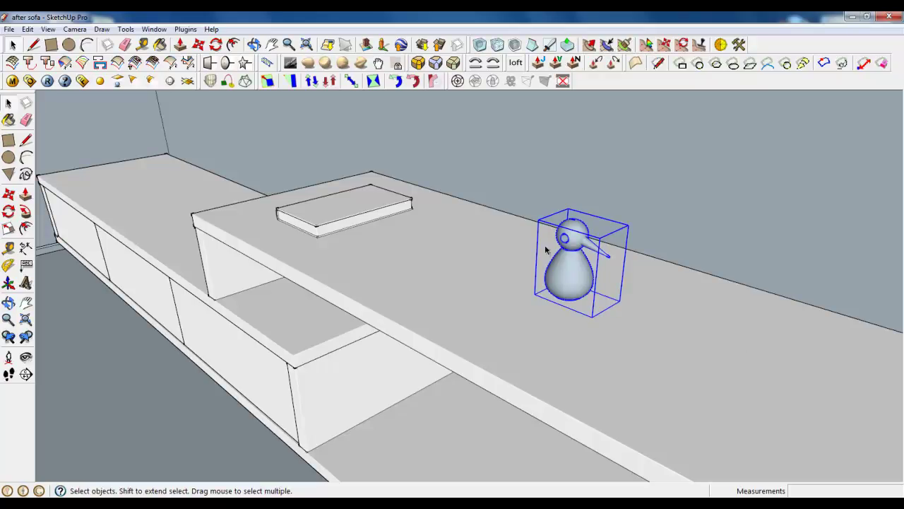
{"action": "scroll", "coordinate": [608, 281], "scroll_direction": "down", "scroll_amount": 3}
{"action": "middle_click_drag", "start_coordinate": [477, 267], "coordinate": [451, 226]}
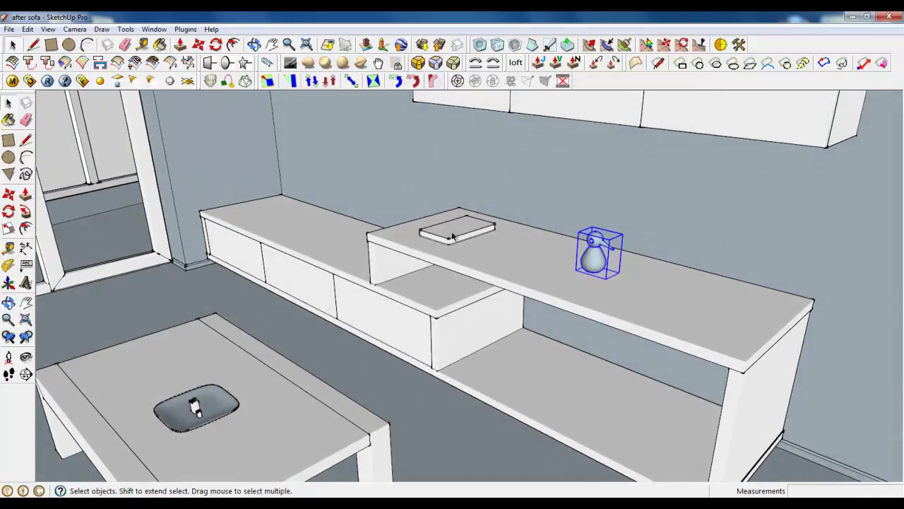
{"action": "left_click", "coordinate": [451, 225]}
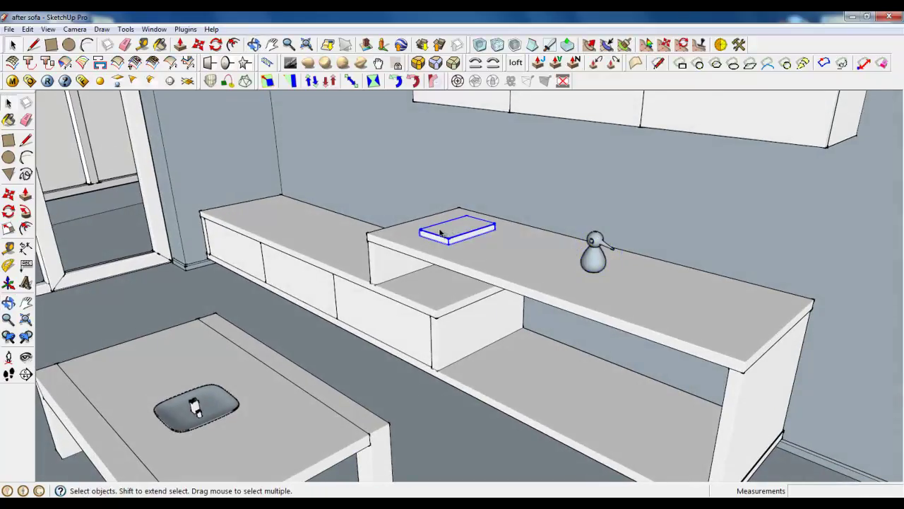
{"action": "scroll", "coordinate": [439, 232], "scroll_direction": "up", "scroll_amount": 3}
{"action": "middle_click_drag", "start_coordinate": [444, 239], "coordinate": [466, 220]}
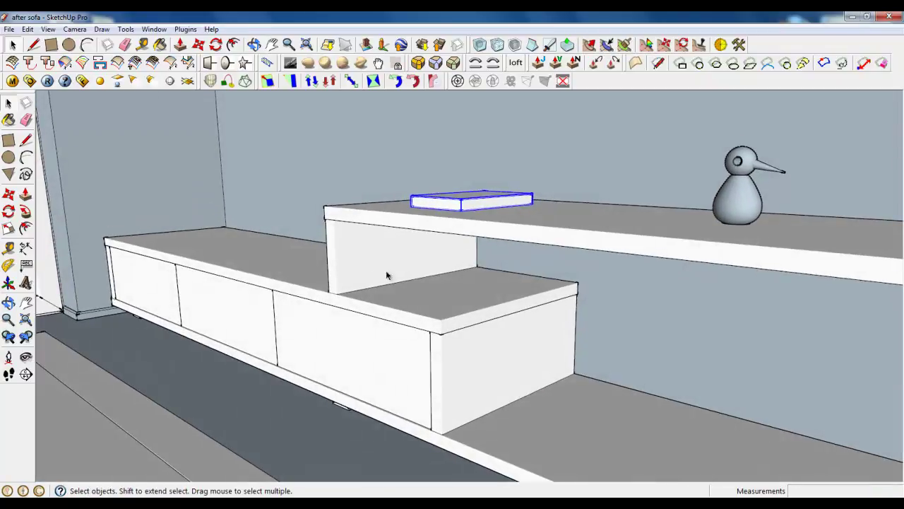
{"action": "scroll", "coordinate": [352, 303], "scroll_direction": "down", "scroll_amount": 2}
{"action": "scroll", "coordinate": [620, 406], "scroll_direction": "down", "scroll_amount": 3}
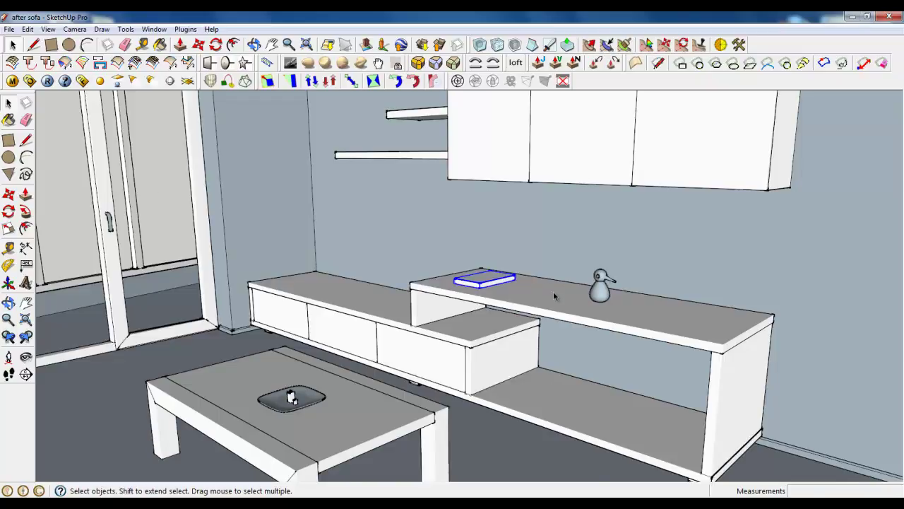
{"action": "scroll", "coordinate": [553, 291], "scroll_direction": "down", "scroll_amount": 3}
{"action": "scroll", "coordinate": [476, 351], "scroll_direction": "up", "scroll_amount": 3}
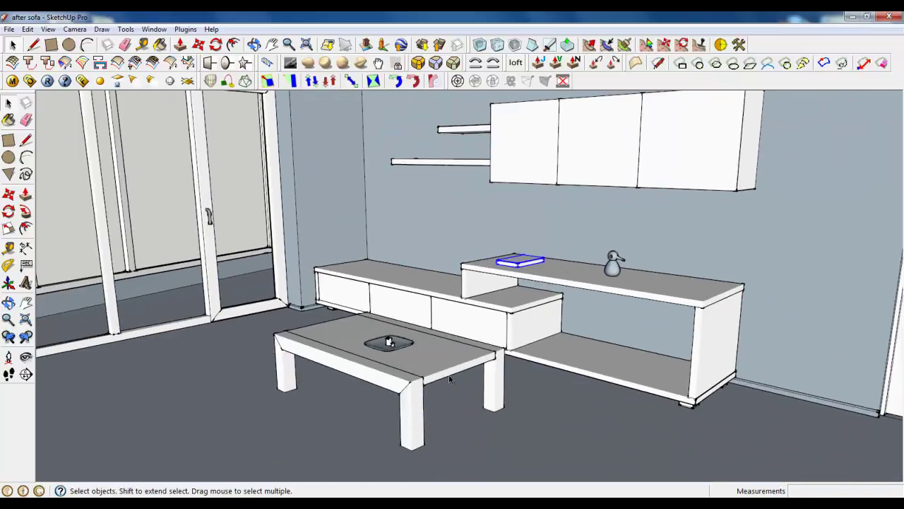